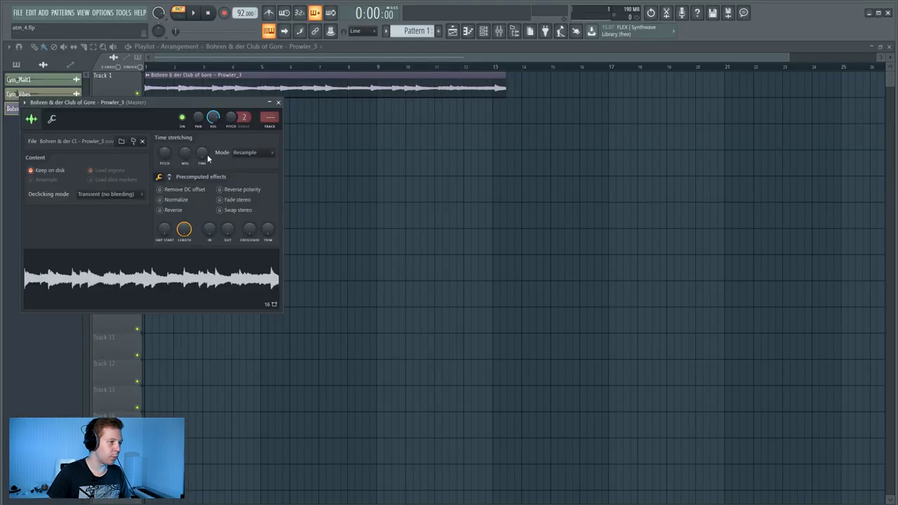
Step: Stretch the Prowler_3 sample in time so its playlist clip spans 16 bars, and audition its beginning
drag(206, 155, 205, 127)
key(Escape)
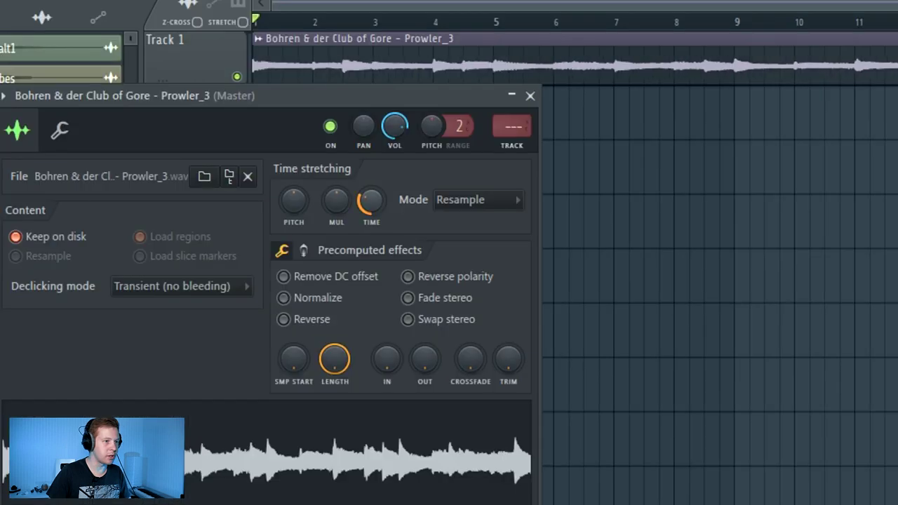
key(Escape)
key(space)
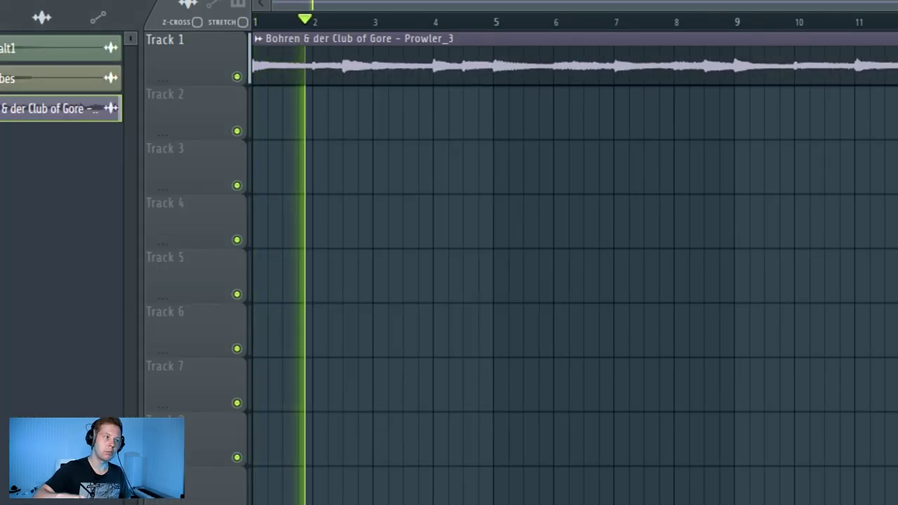
key(space)
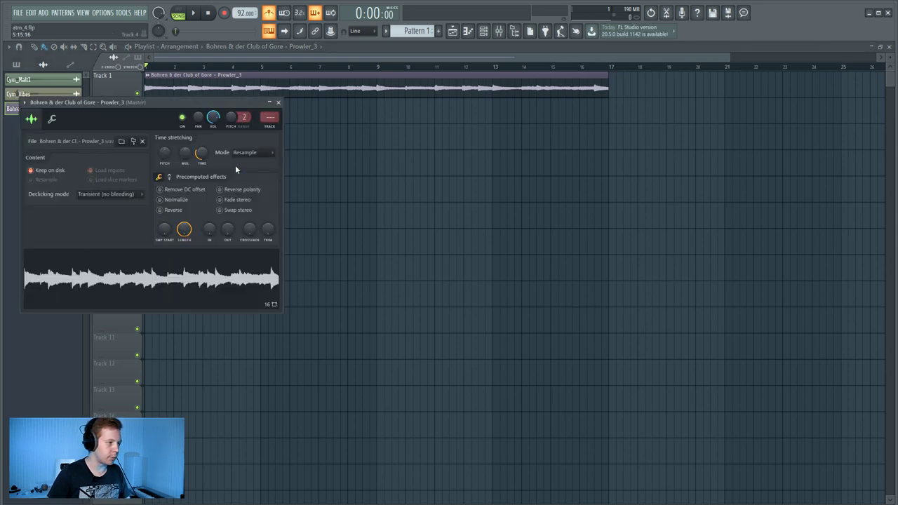
Step: Set the time-stretching mode of the Prowler_3 sample to Auto
right_click(202, 152)
click(253, 153)
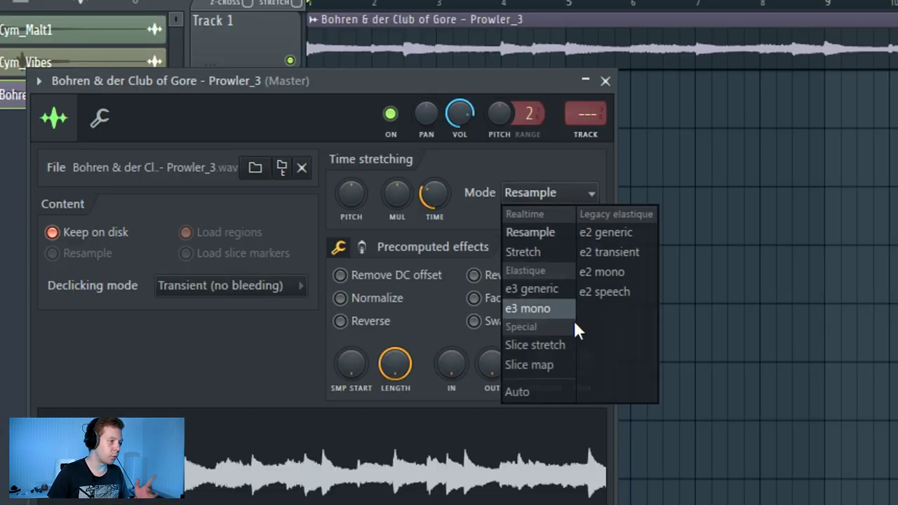
click(559, 391)
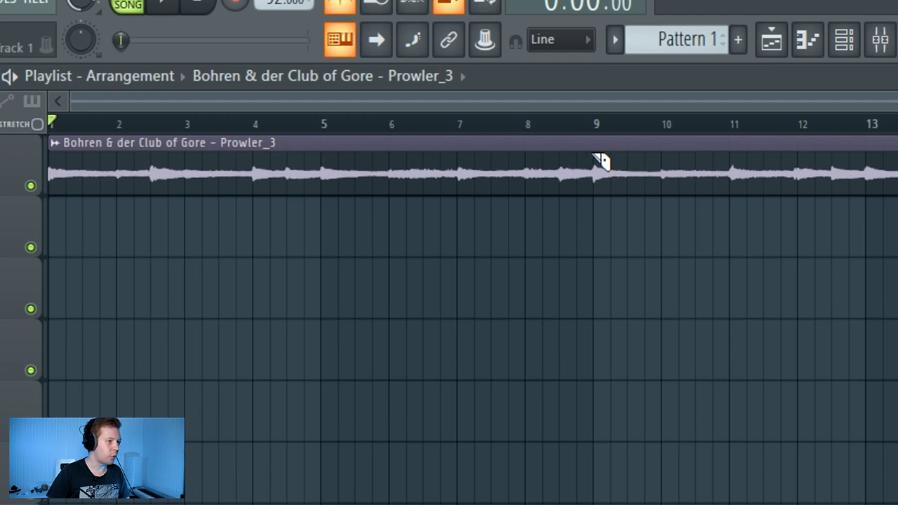
Step: Slice the Prowler_3 clip on Track 1 at bar 9 and delete the part after the cut
click(595, 155)
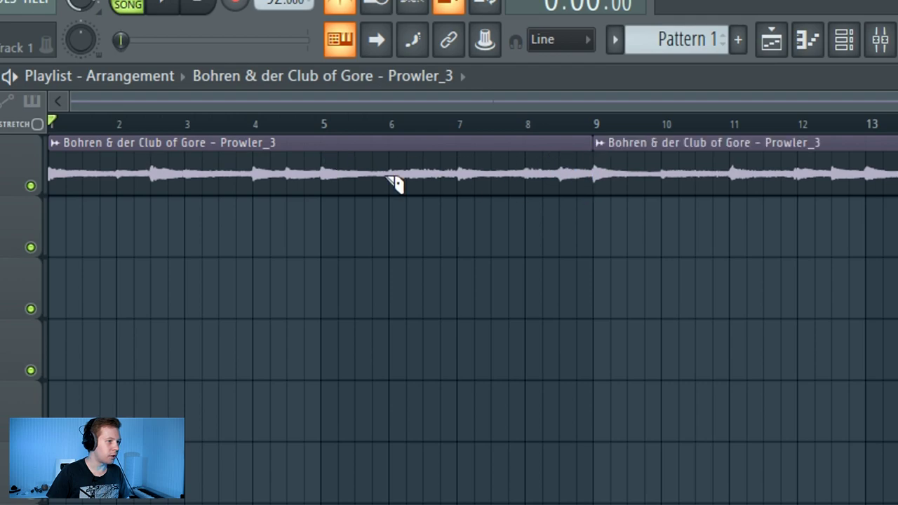
right_click(744, 172)
key(space)
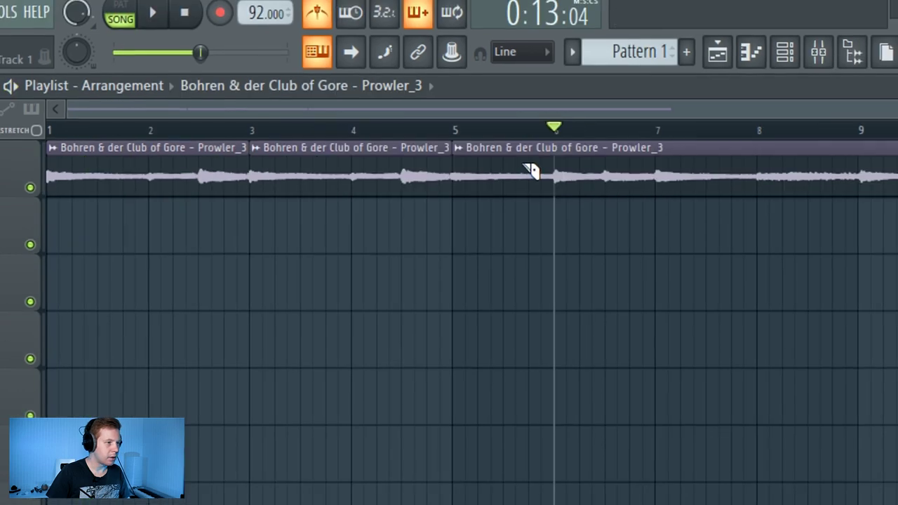
Step: Slice the Prowler_3 clip on Track 1 at bars 6, 7 and 10, checking the cut points by playback
click(659, 169)
key(space)
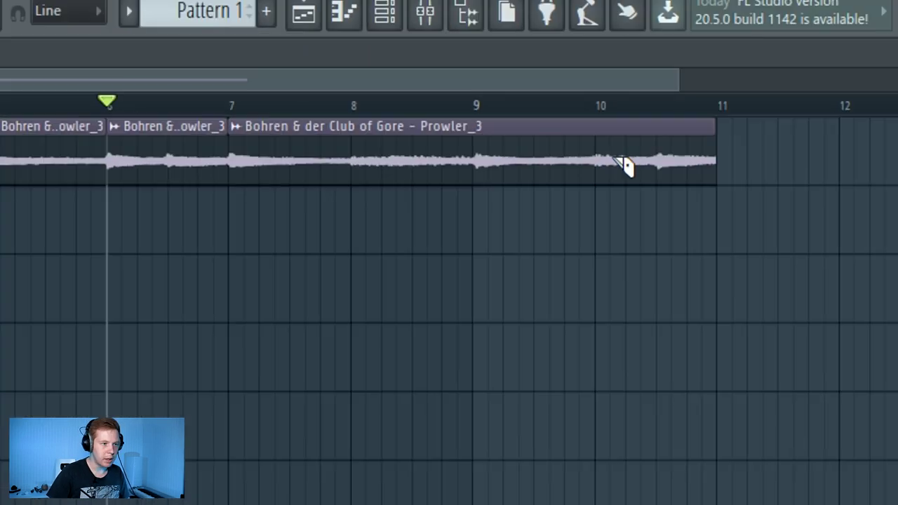
click(597, 166)
click(599, 107)
key(space)
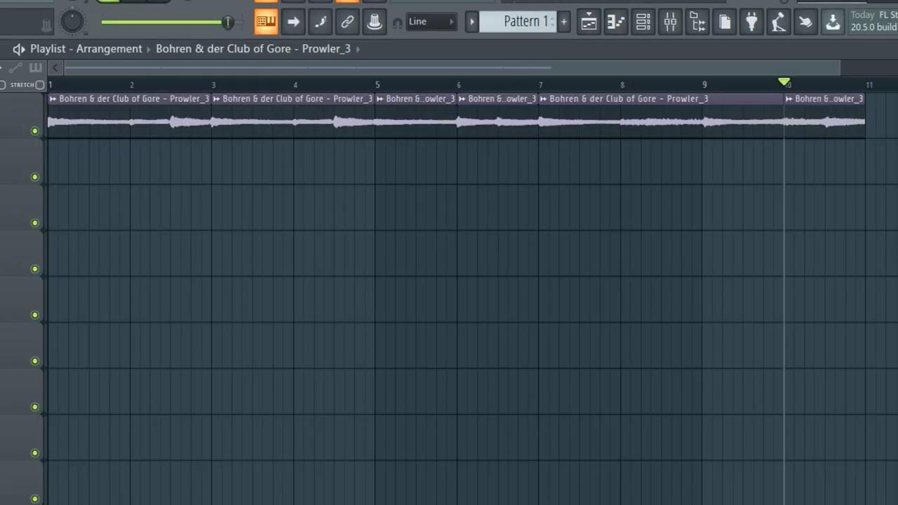
Step: Move the slices at bars 6 and 10 down to Track 2 and delete the leftover Track 1 slices after bar 5
drag(484, 116, 484, 162)
drag(830, 115, 830, 159)
right_click(673, 121)
right_click(415, 121)
Step: Shorten both Track 1 clips by half a bar at their ends and move the bar 6 slice on Track 2 to bar 2
drag(205, 123, 165, 124)
drag(371, 124, 329, 124)
drag(479, 154, 152, 156)
Step: Cut the Track 2 slice, fill the half-bar gap before bar 3 with two short pieces, and play the transition
scroll(153, 156, up, 3)
key(c)
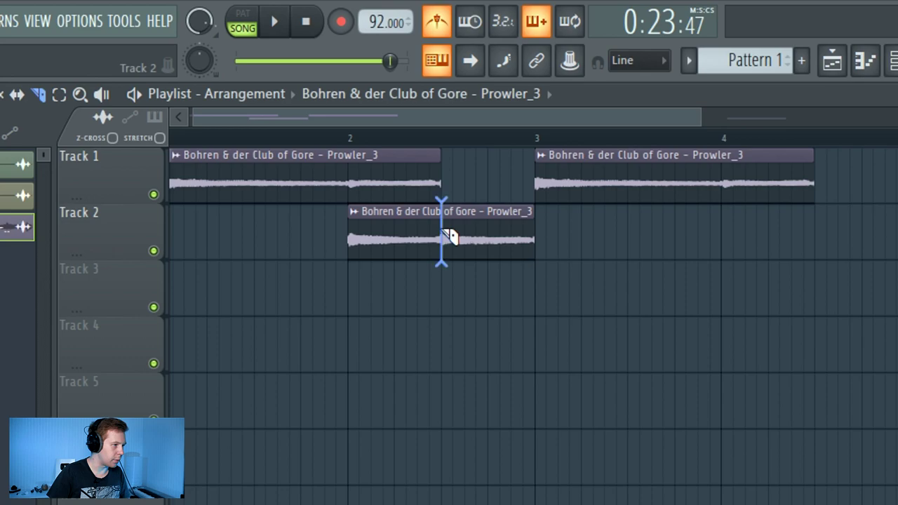
click(442, 232)
key(p)
mouse_move(539, 237)
mouse_down()
mouse_move(423, 242)
mouse_move(524, 241)
mouse_up()
ctrl+click(506, 266)
drag(381, 237, 458, 256)
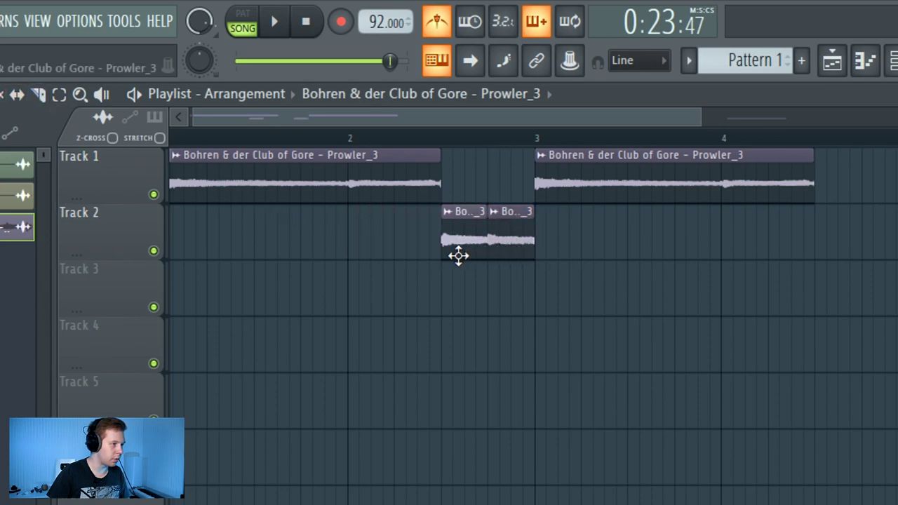
key(space)
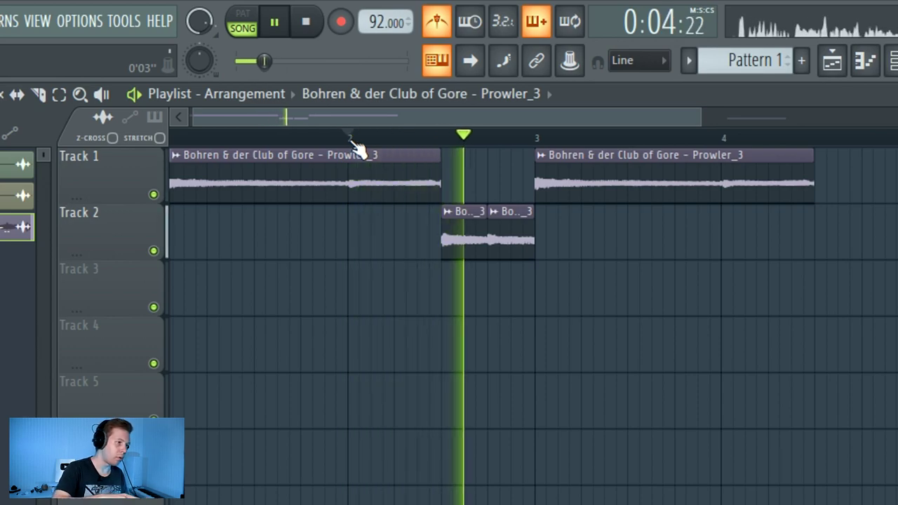
key(space)
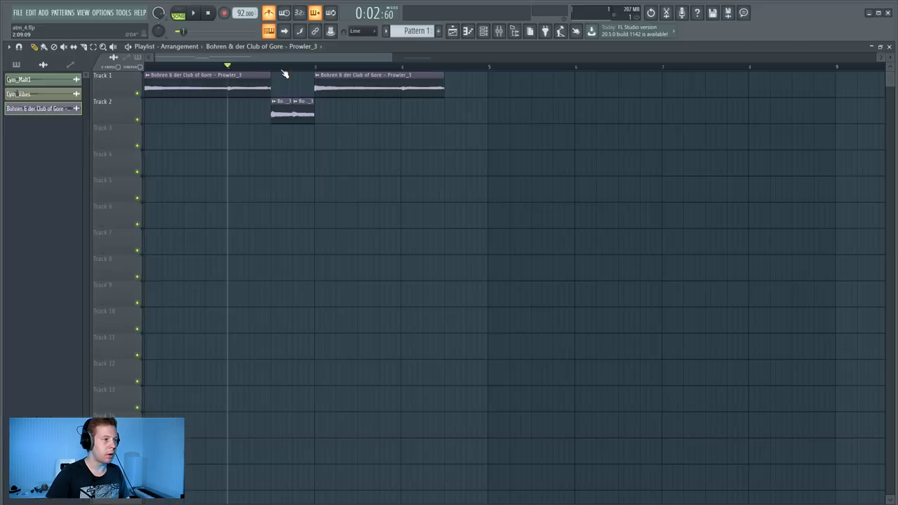
Step: Copy the two short pieces into the gap before bar 5 and rework the gap before bar 3 using the bar 10 slice
drag(278, 114, 440, 123)
scroll(451, 123, down, 2)
drag(816, 112, 278, 114)
key(c)
click(280, 114)
key(space)
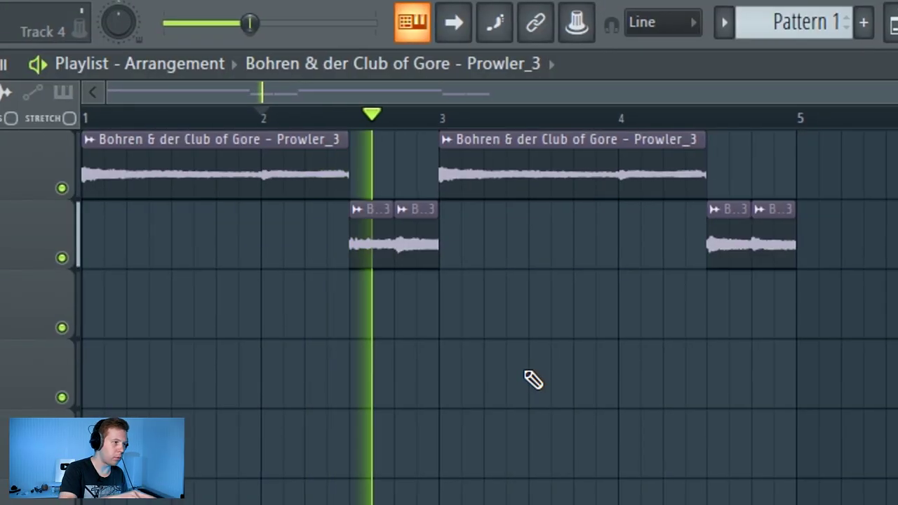
Step: Select the four-bar sample arrangement on Tracks 1 and 2 and duplicate it further along the playlist
drag(491, 201, 431, 108)
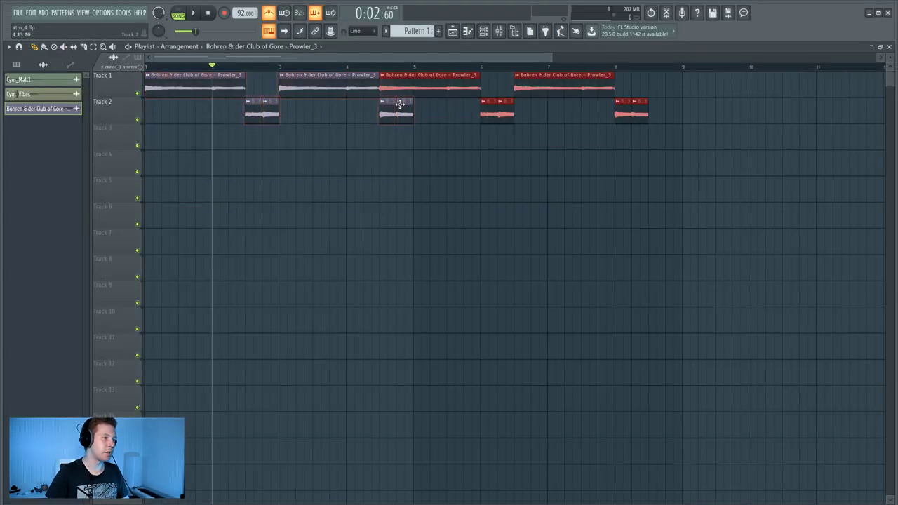
ctrl+right_click(497, 218)
scroll(496, 219, down, 3)
drag(266, 98, 723, 253)
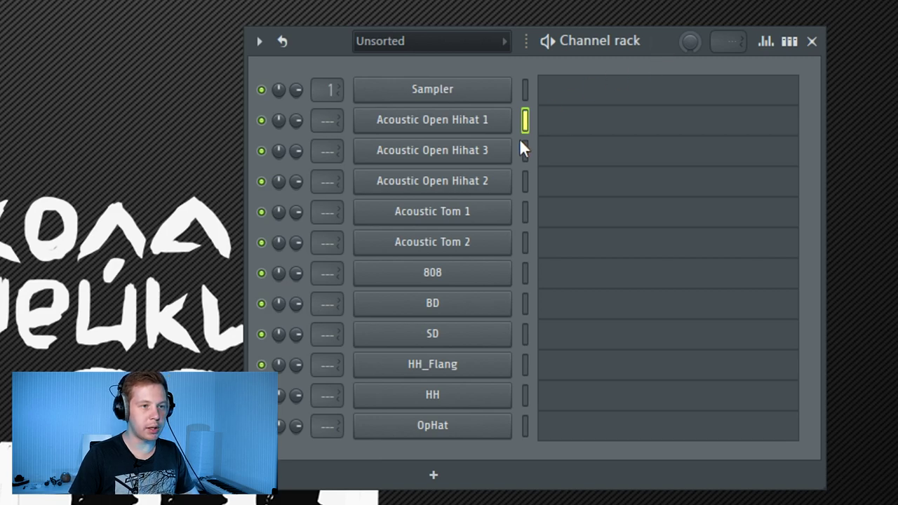
Step: Pan Acoustic Open Hihat 3 slightly right and Acoustic Open Hihat 1 slightly left in the channel rack
click(525, 183)
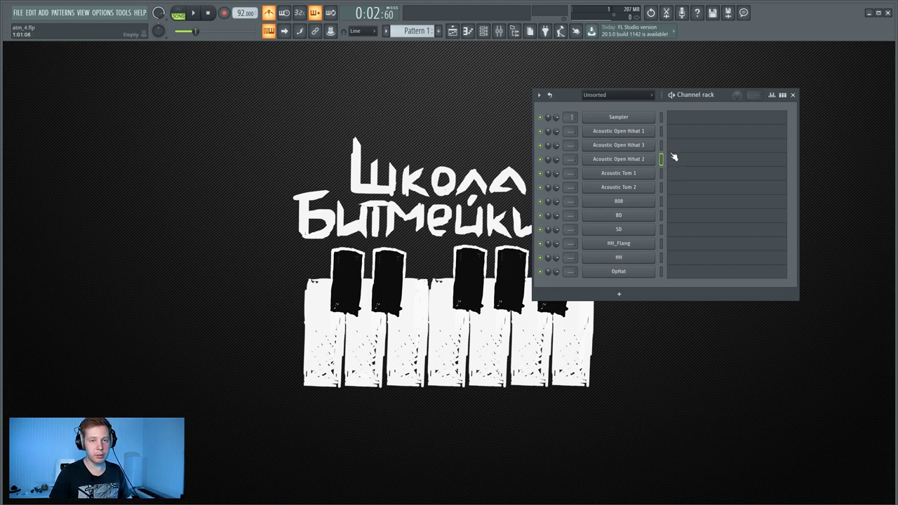
drag(549, 145, 548, 141)
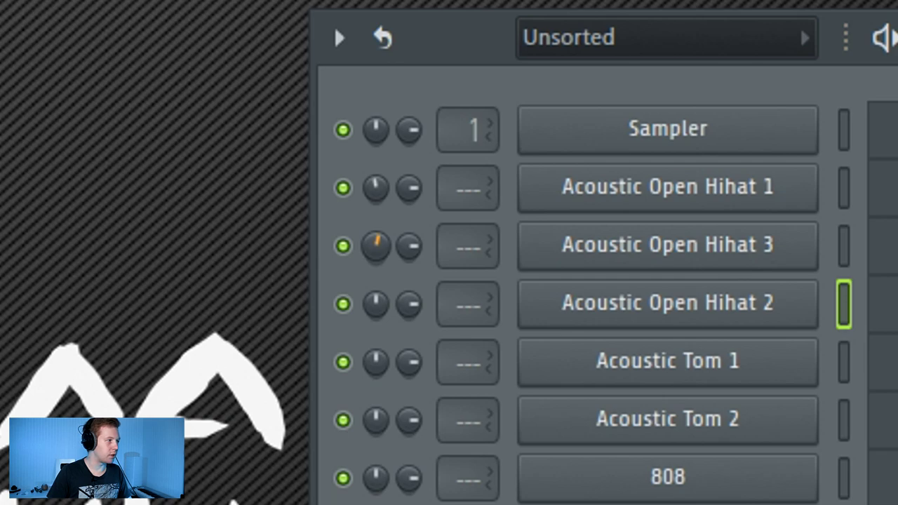
drag(375, 187, 375, 192)
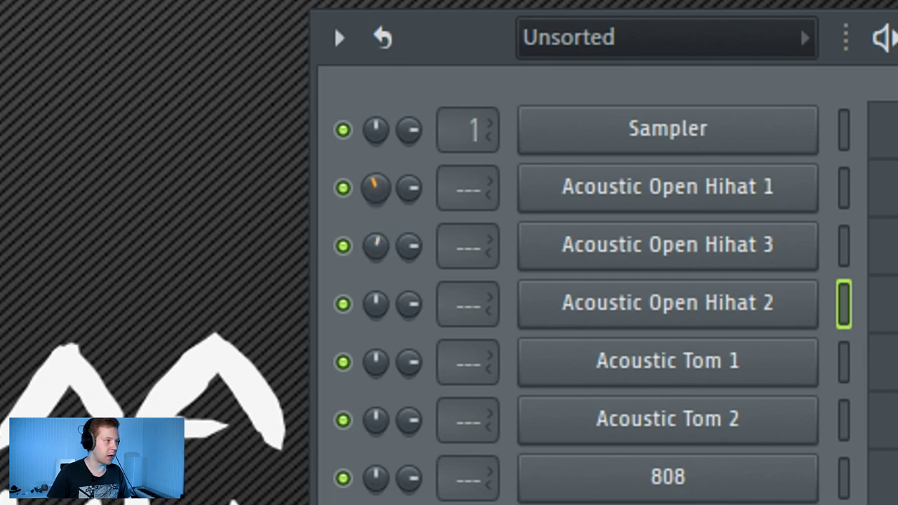
drag(844, 200, 846, 245)
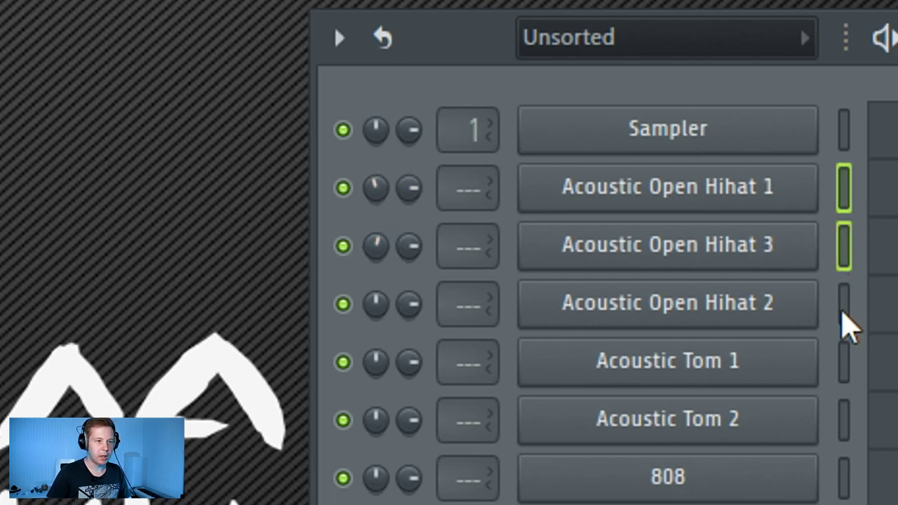
Step: Shape the volume envelopes of the acoustic open hi-hats by lowering the sustain, and lower the decay of Acoustic Open Hihat 3
click(791, 311)
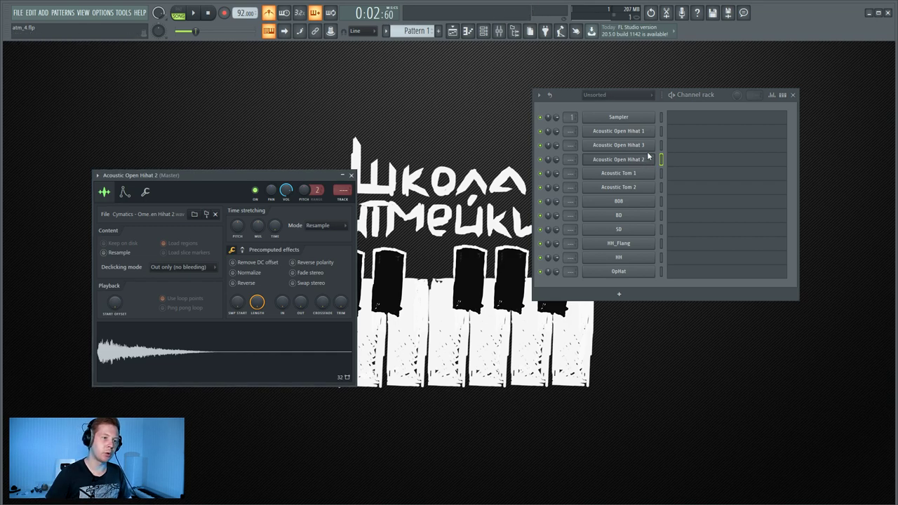
click(124, 191)
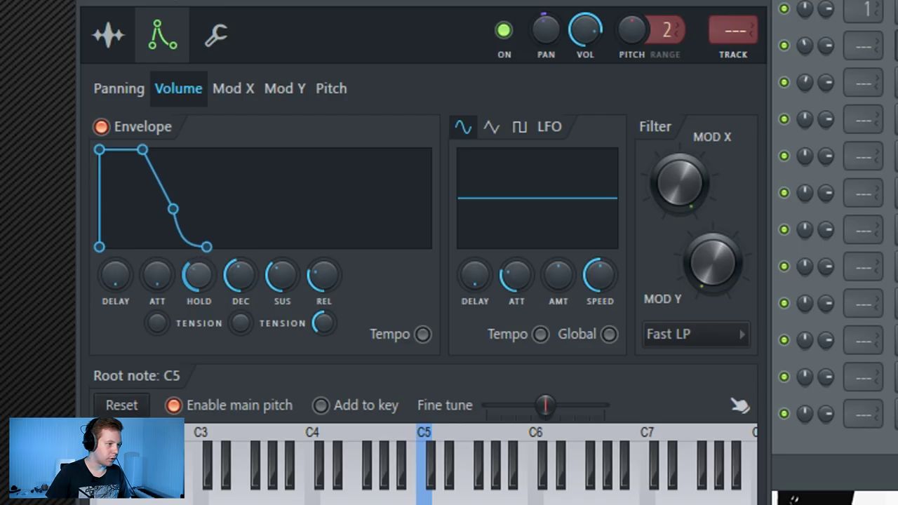
drag(282, 276, 282, 289)
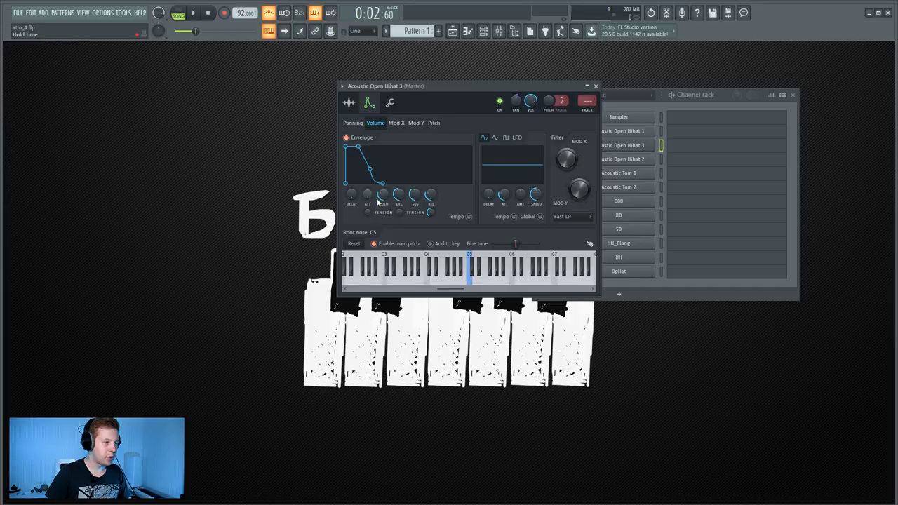
drag(401, 199, 401, 221)
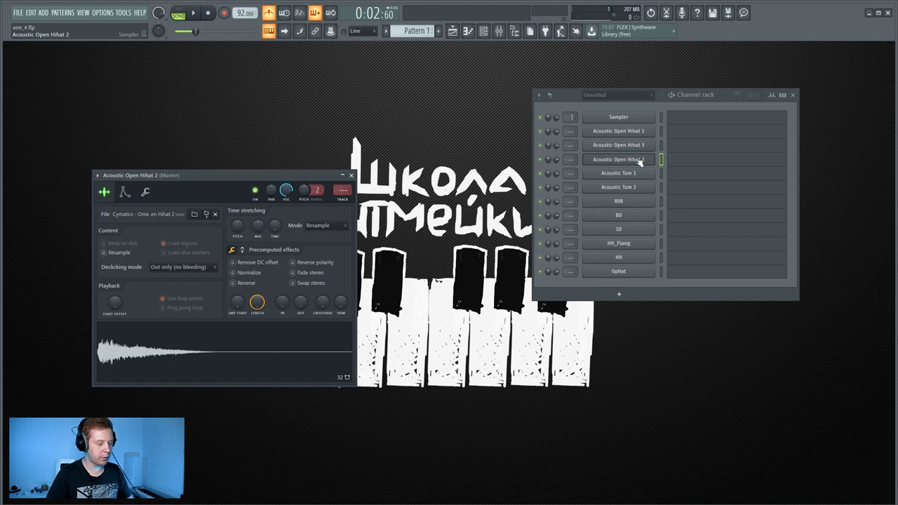
Step: Write a four-bar C5 note pattern for Acoustic Open Hihat 2, with longer notes at the starts of bars 1 and 3
click(682, 163)
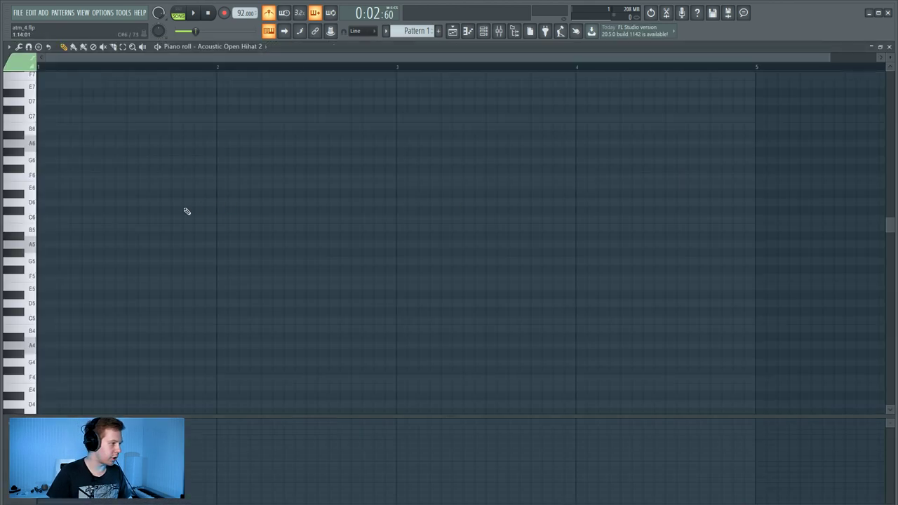
click(64, 322)
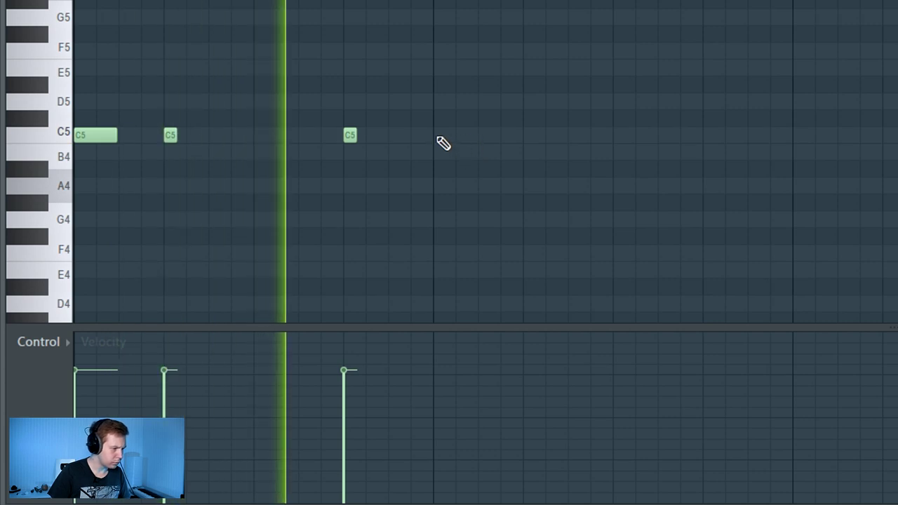
click(440, 324)
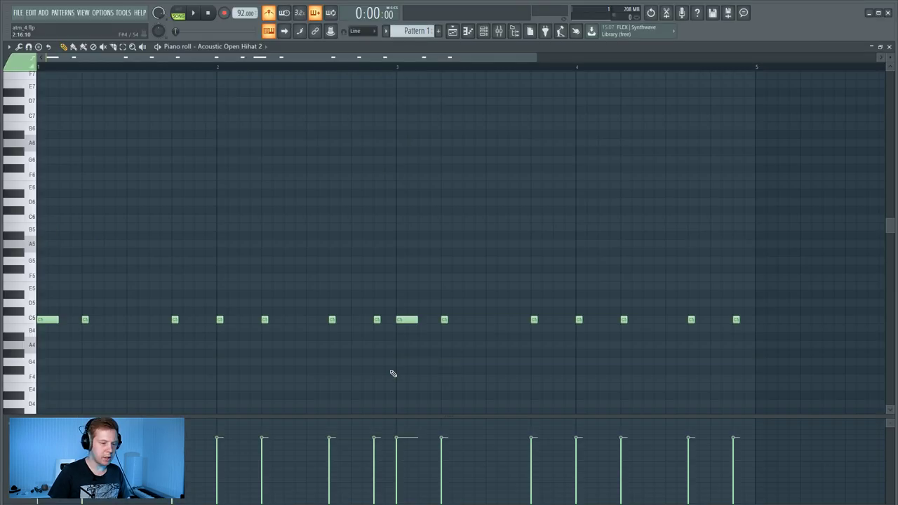
click(890, 46)
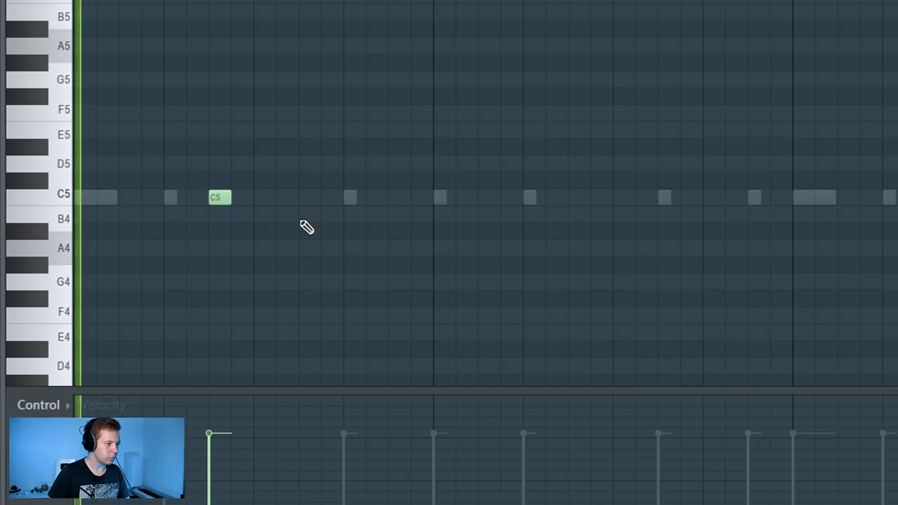
Step: Place C5 notes for Acoustic Open Hihat 3 on steps 7, 11 and 15 of bar 1 and copy them to bar 3
click(308, 197)
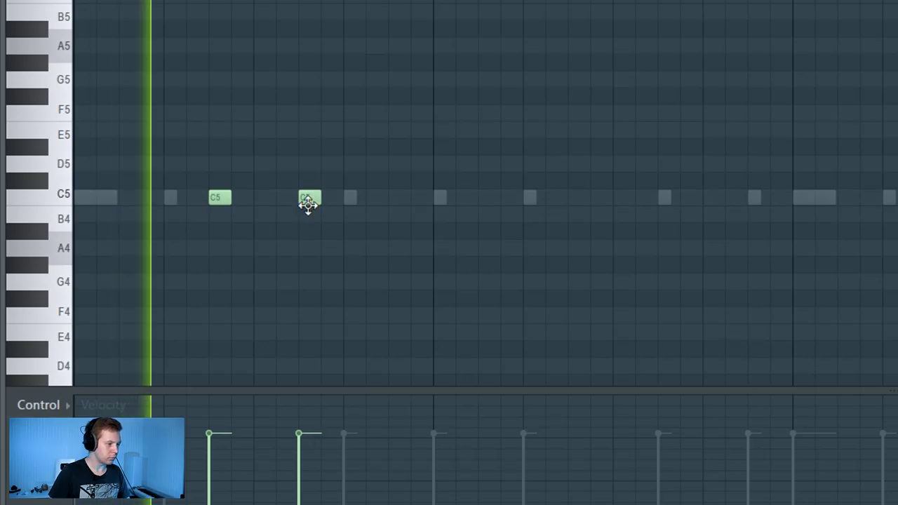
click(398, 197)
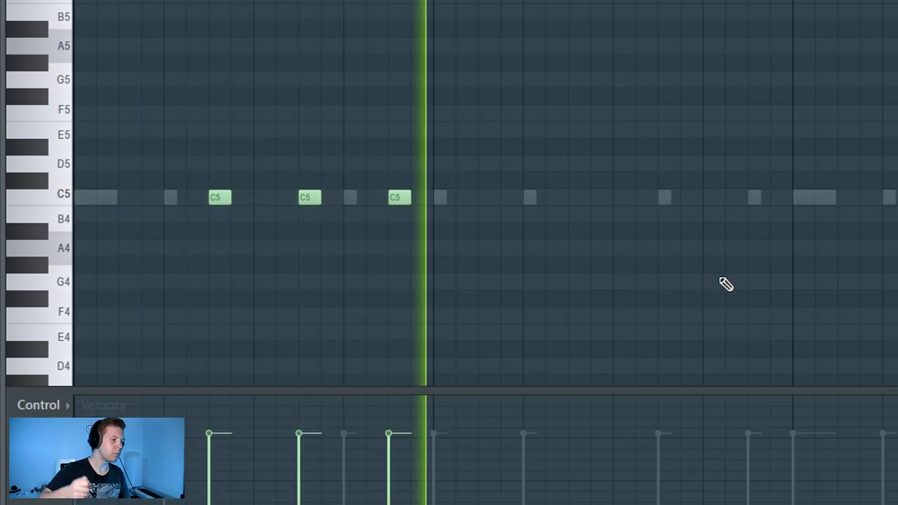
key(space)
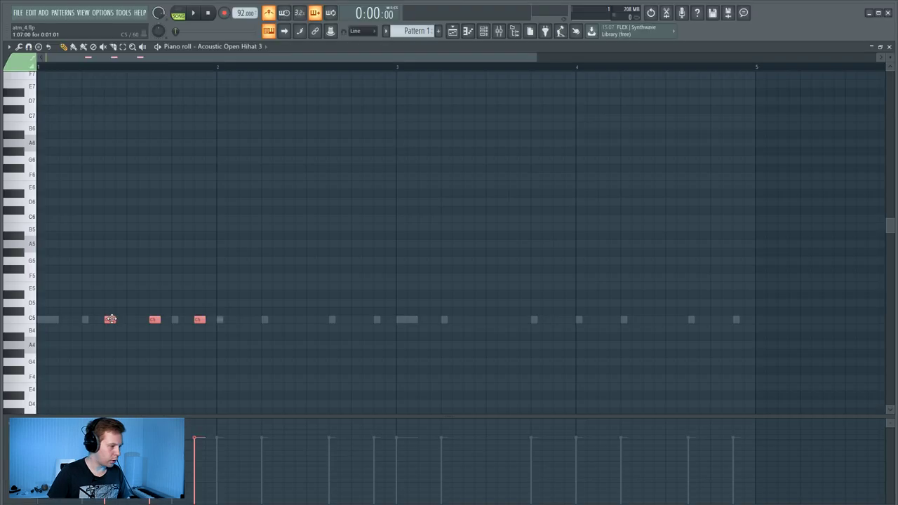
drag(111, 320, 474, 322)
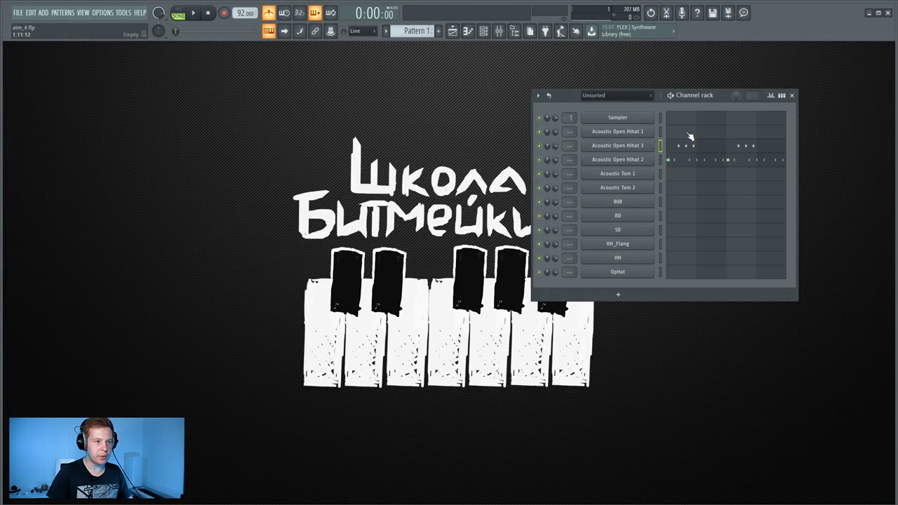
Step: Add short C5 notes for Acoustic Open Hihat 1 across four bars, between the other hi-hats' hits, during playback
click(689, 136)
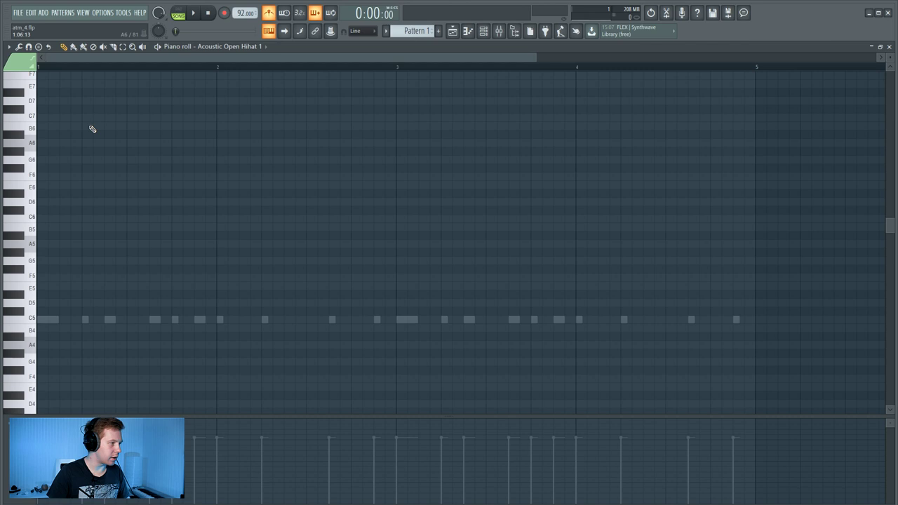
key(space)
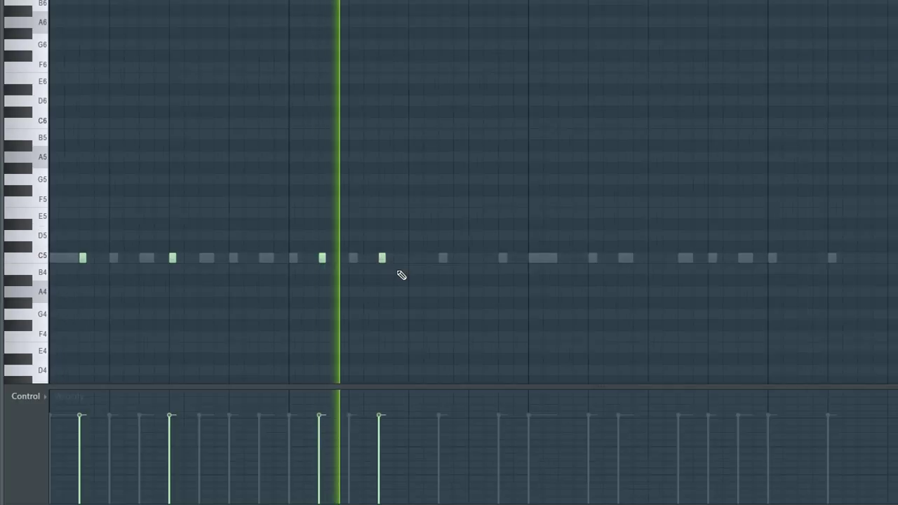
click(309, 320)
click(354, 320)
click(420, 320)
click(488, 320)
click(801, 258)
click(861, 258)
click(890, 259)
click(712, 321)
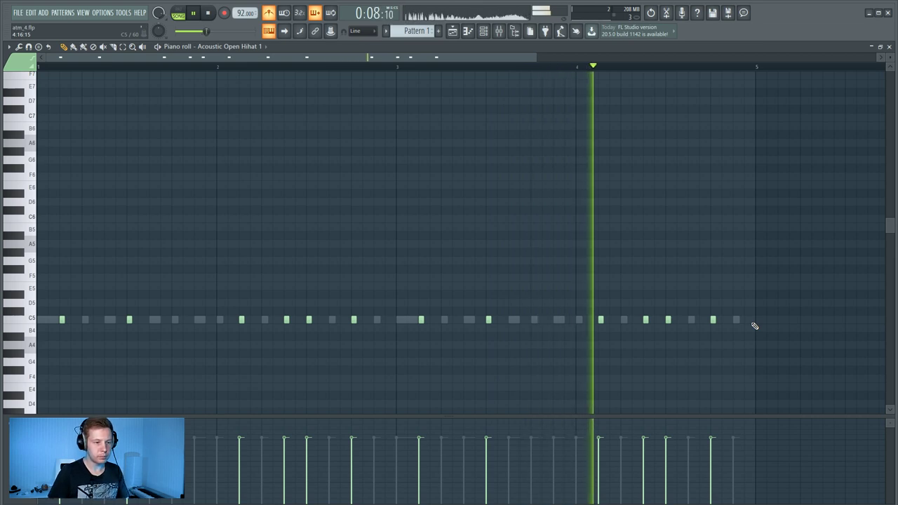
Step: Play back the four-bar hi-hat pattern from the start and switch to Pattern 2
key(space)
key(space)
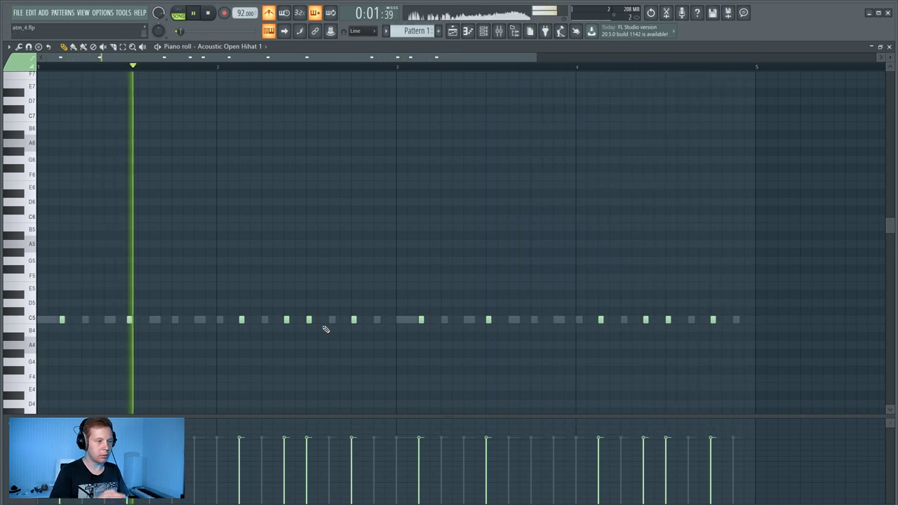
key(space)
key(KP_Add)
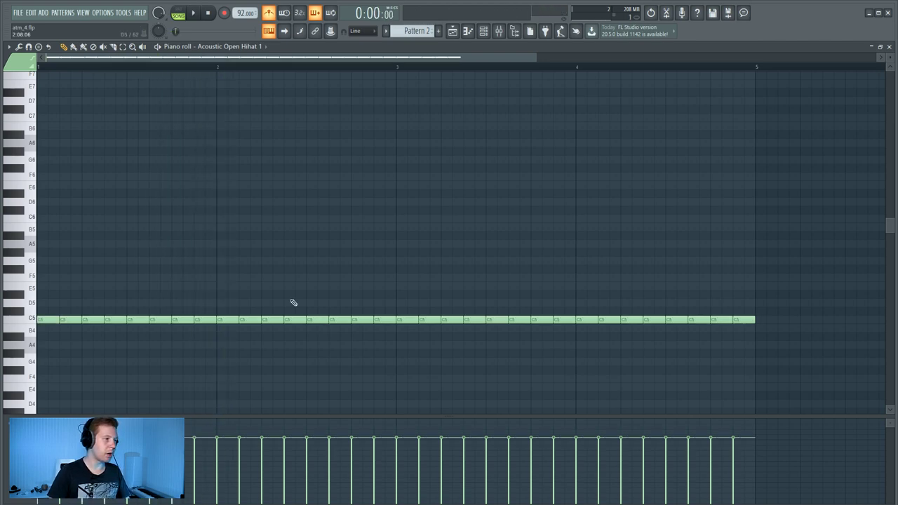
key(space)
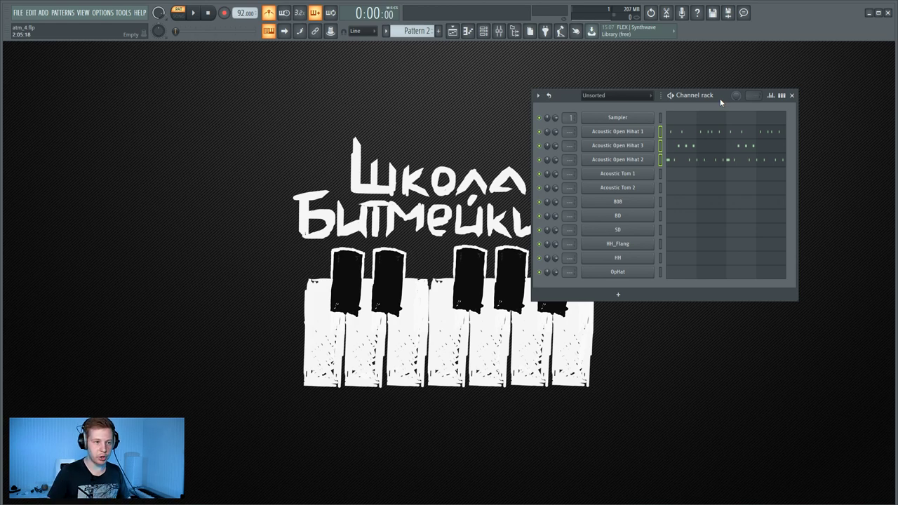
Step: Combine all hi-hat notes in Acoustic Open Hihat 2 of Pattern 3, with Hihat 3's notes on C#5 and Hihat 1's on D5
click(687, 163)
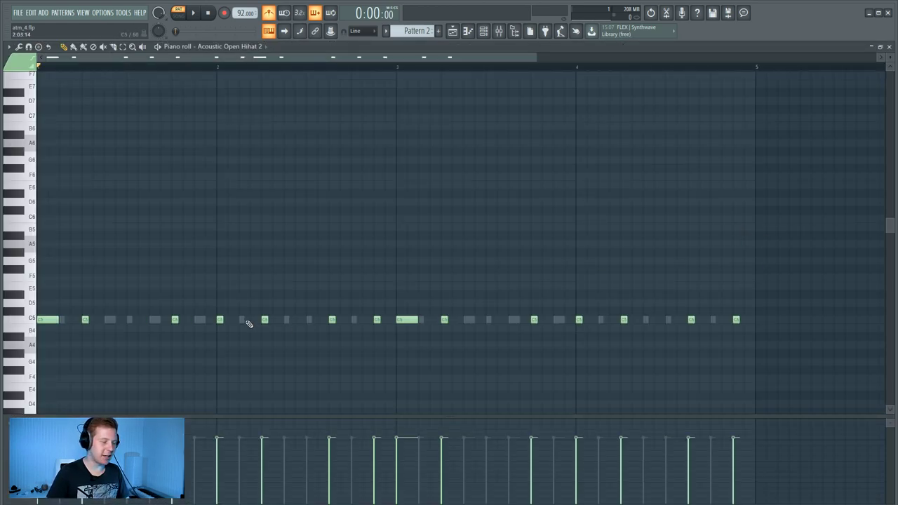
click(265, 45)
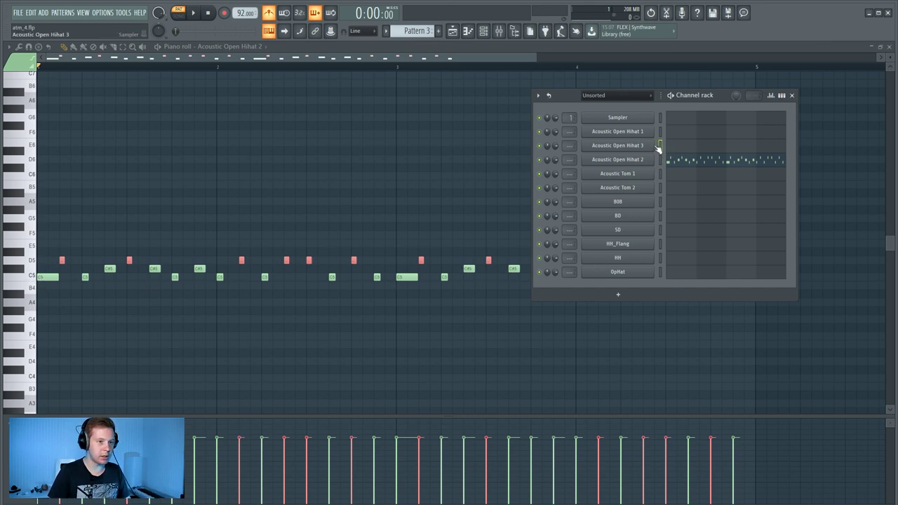
click(438, 148)
Step: Quantize the combined hi-hat notes with the Push pull heavy groove template at a reduced start-time strength
key(alt+q)
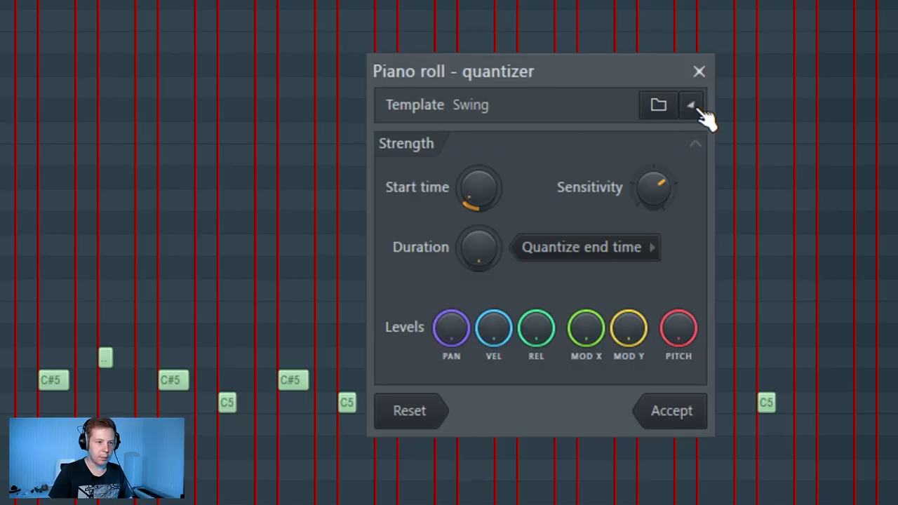
click(692, 105)
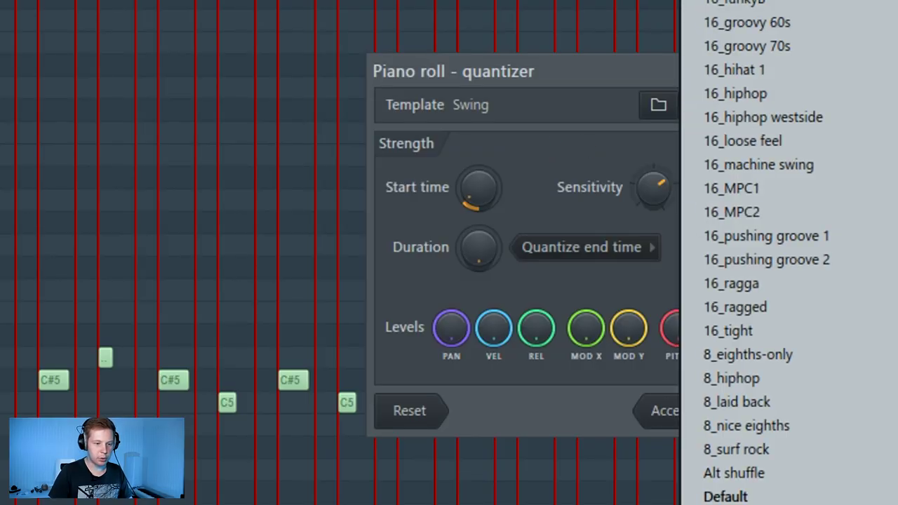
mouse_move(578, 358)
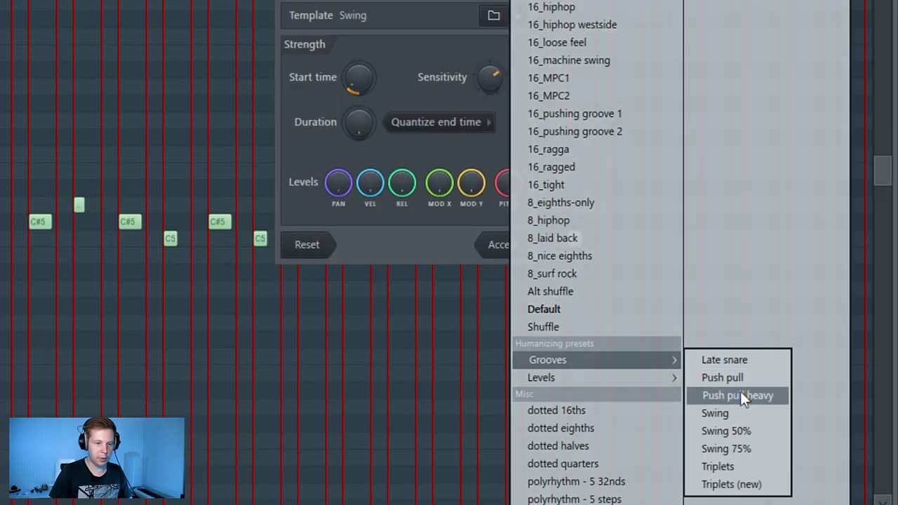
click(745, 394)
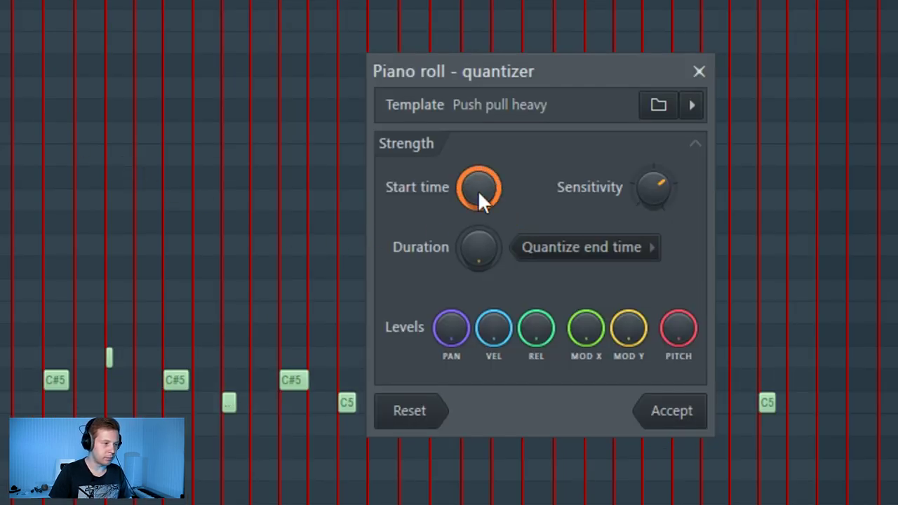
key(space)
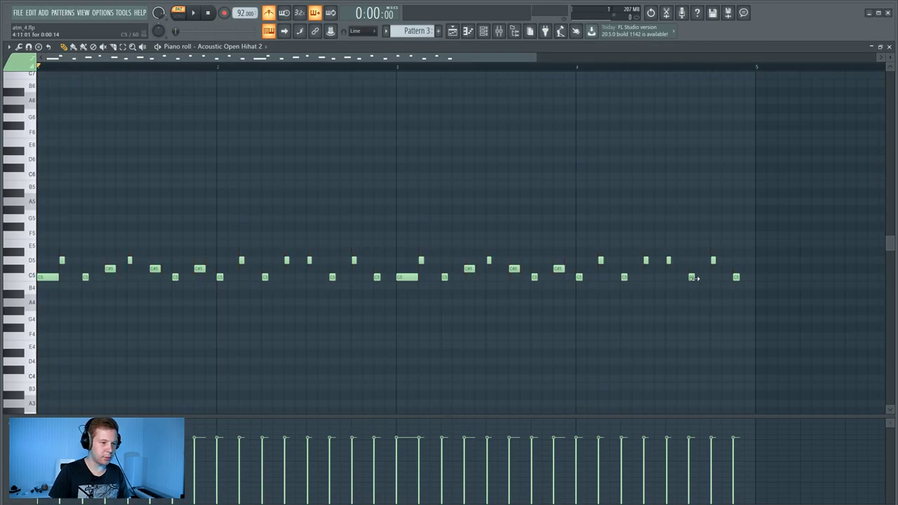
Step: Apply the Hip Hop 2 levels preset with zero start-time strength, and scale the hi-hat velocities for stronger contrast between hits
key(alt+q)
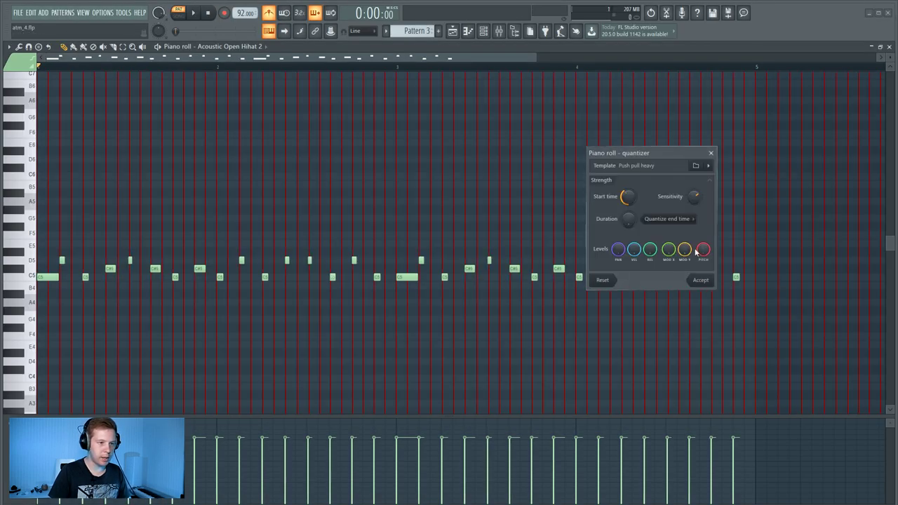
drag(634, 197, 696, 310)
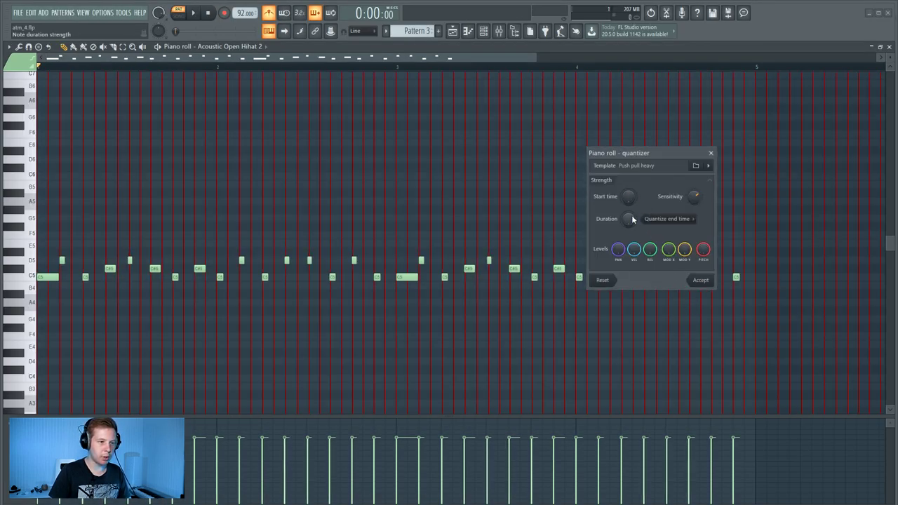
click(708, 166)
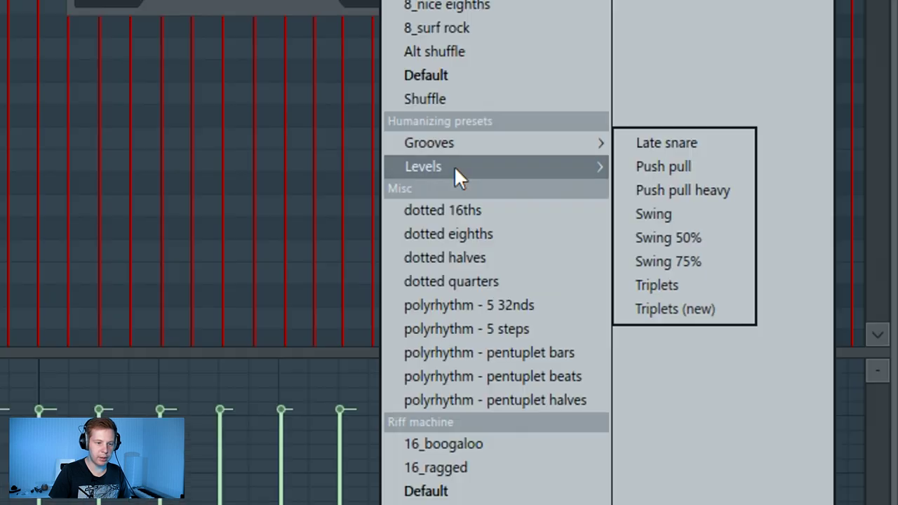
mouse_move(719, 342)
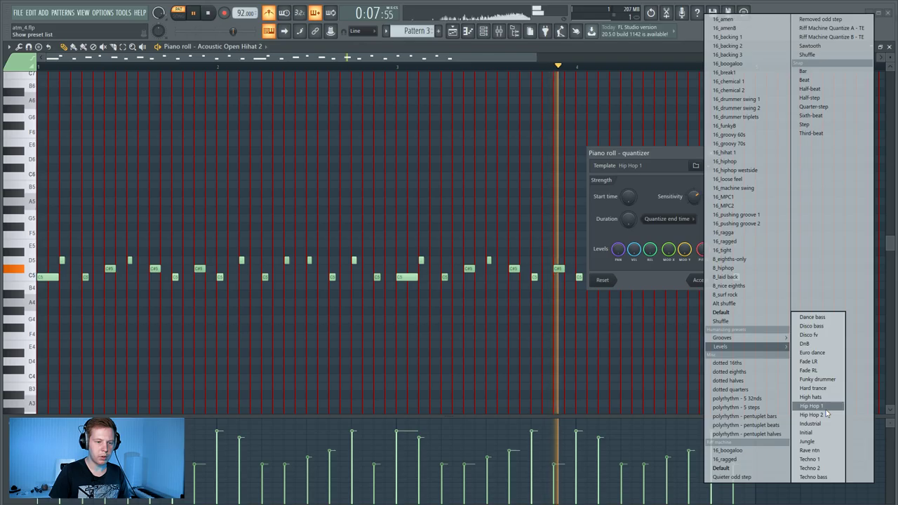
click(687, 348)
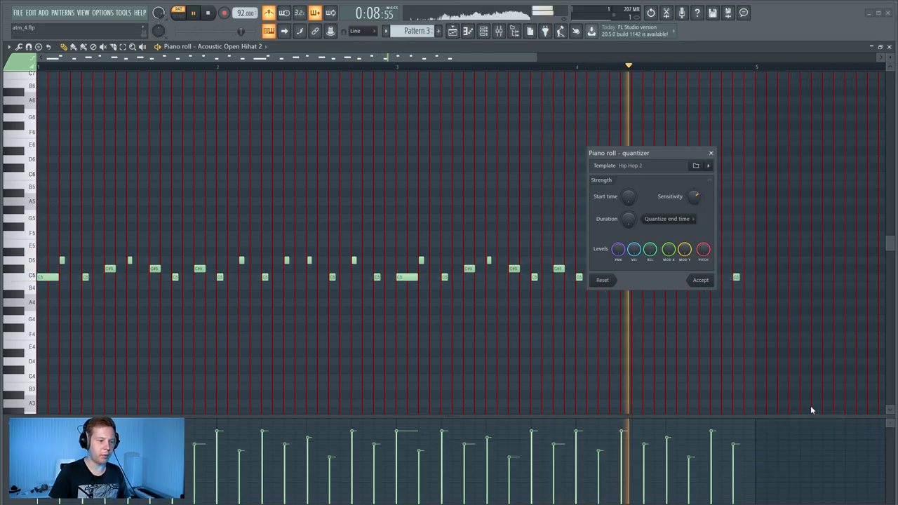
click(702, 280)
key(space)
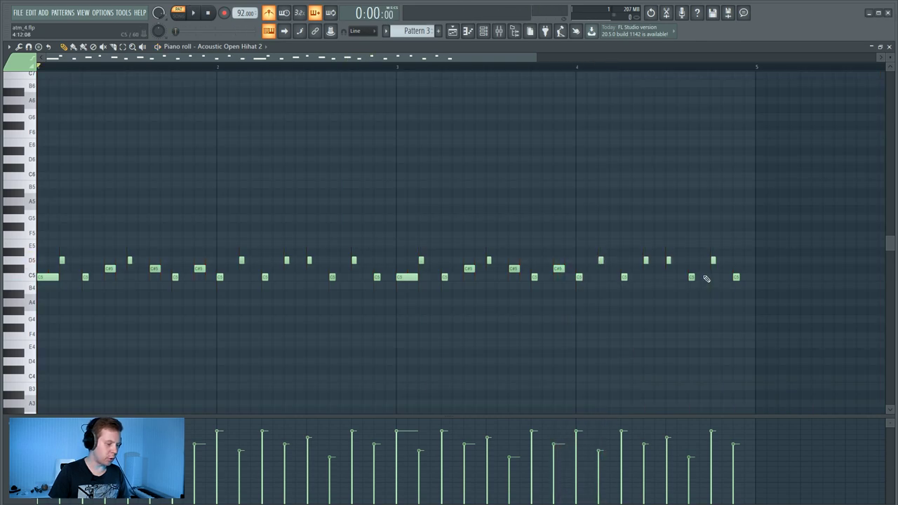
key(alt+x)
key(space)
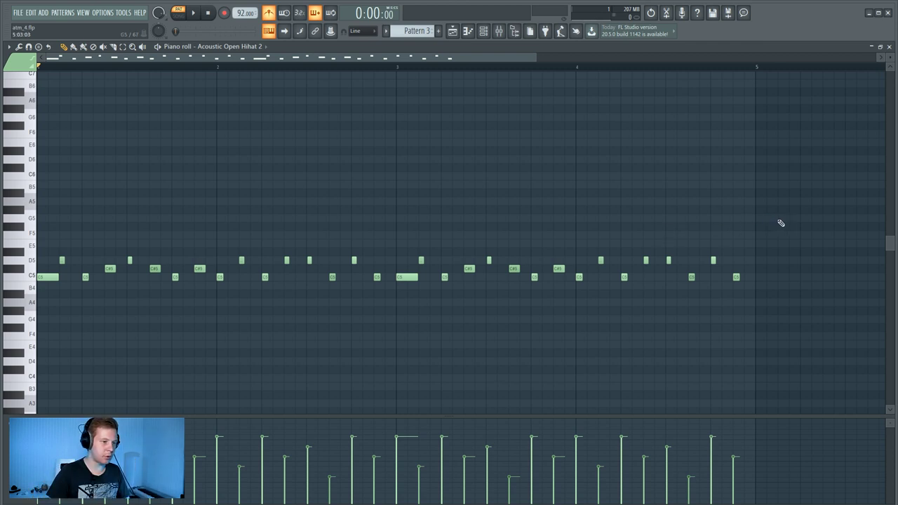
Step: Move the C#5 and D5 notes back to C5 in their own hi-hat channels, leaving only the original notes in Acoustic Open Hihat 2
drag(100, 265, 747, 277)
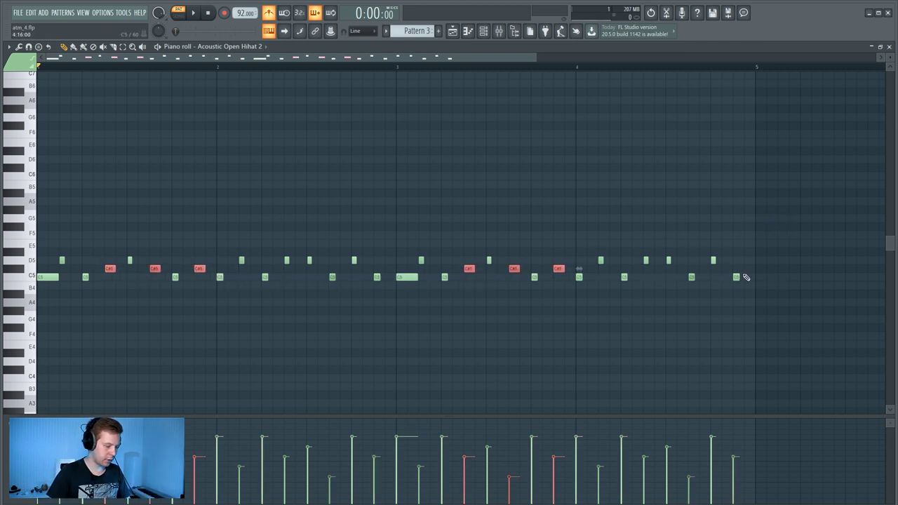
click(255, 48)
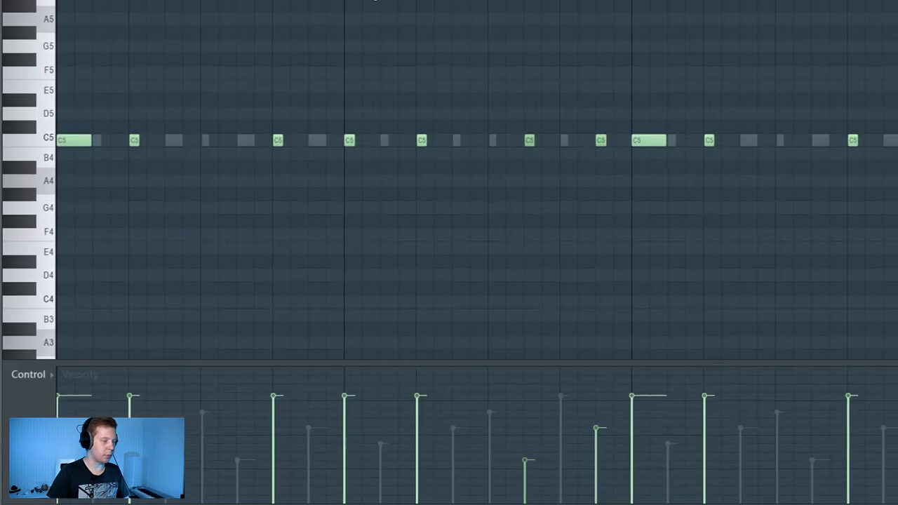
key(space)
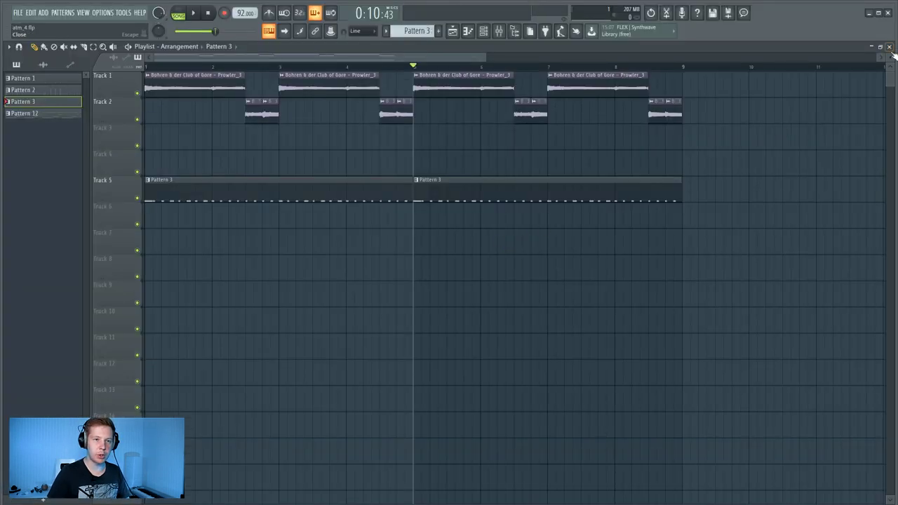
Step: Write C5 SD notes in Pattern 4 on beat 3 of bars 1, 2 and 4, and repeat them in bars 5, 6 and 8
click(889, 47)
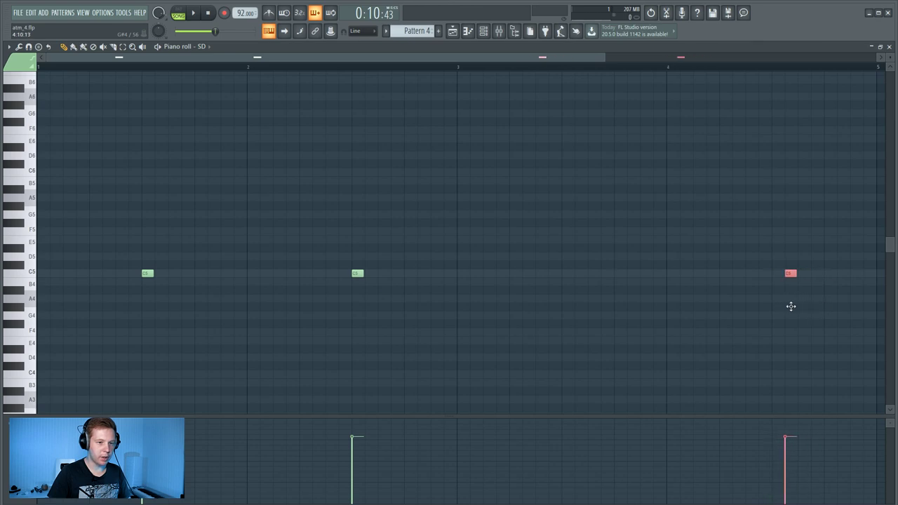
drag(792, 307, 778, 303)
ctrl+right_click(614, 351)
ctrl+right_click(615, 352)
ctrl+right_click(618, 343)
ctrl+right_click(617, 342)
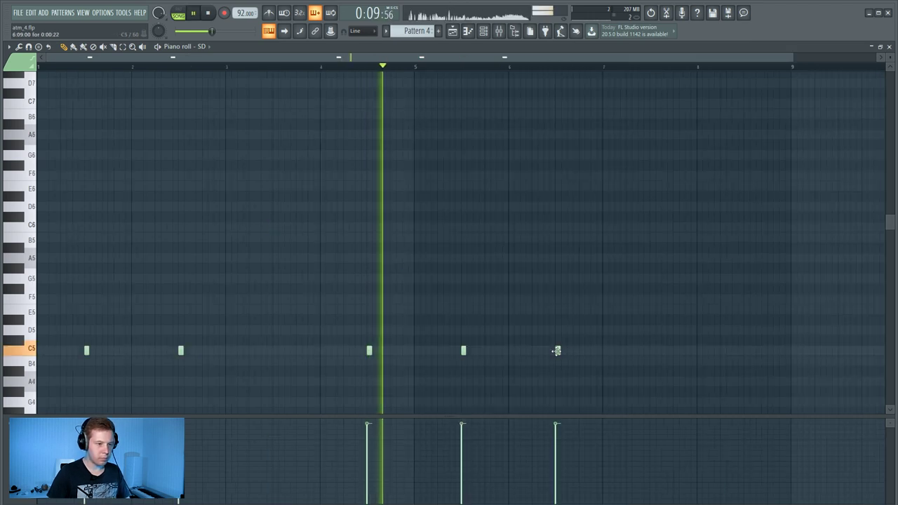
drag(561, 344, 651, 361)
key(ctrl+d)
key(space)
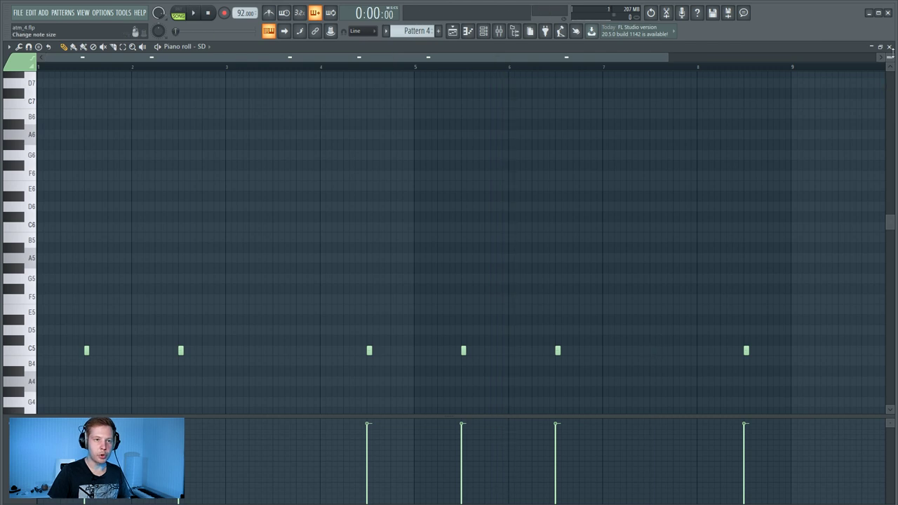
click(889, 46)
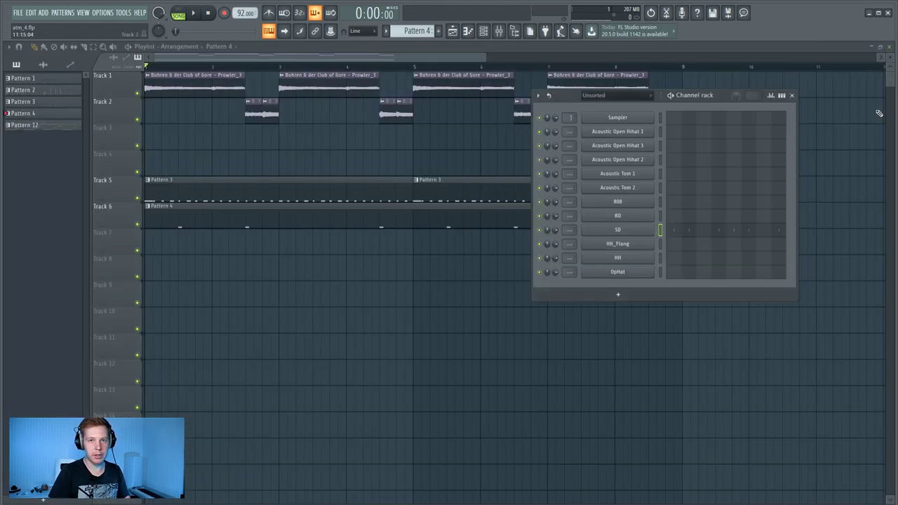
Step: Write a syncopated four-bar C5 pattern for BD in Pattern 4 and copy it to the following bars
click(661, 244)
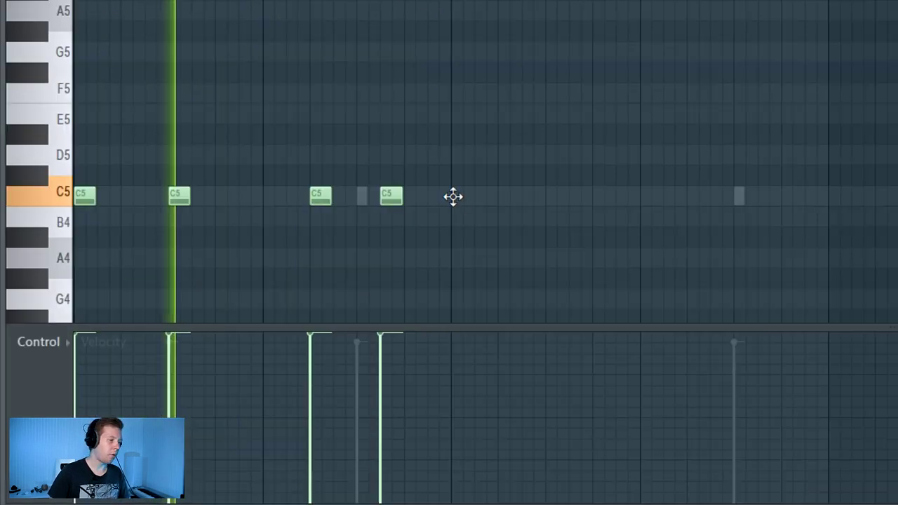
click(462, 195)
click(533, 196)
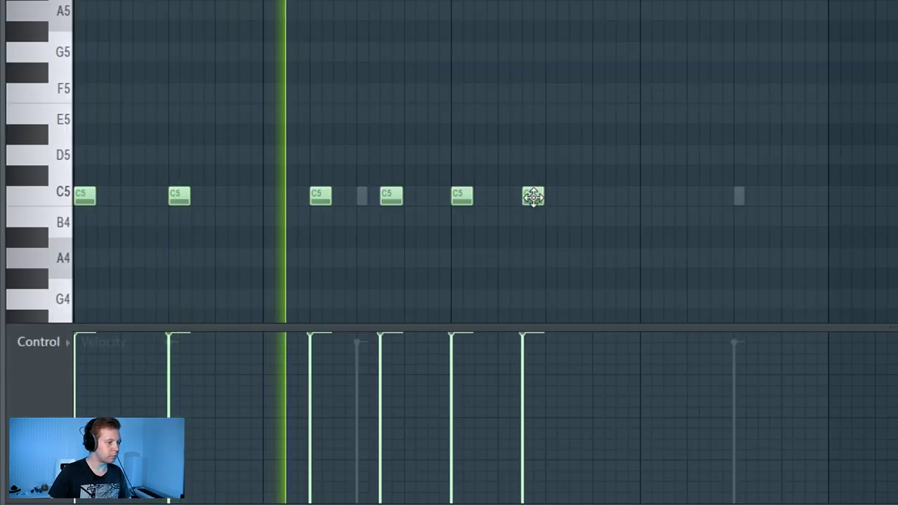
drag(535, 197, 580, 198)
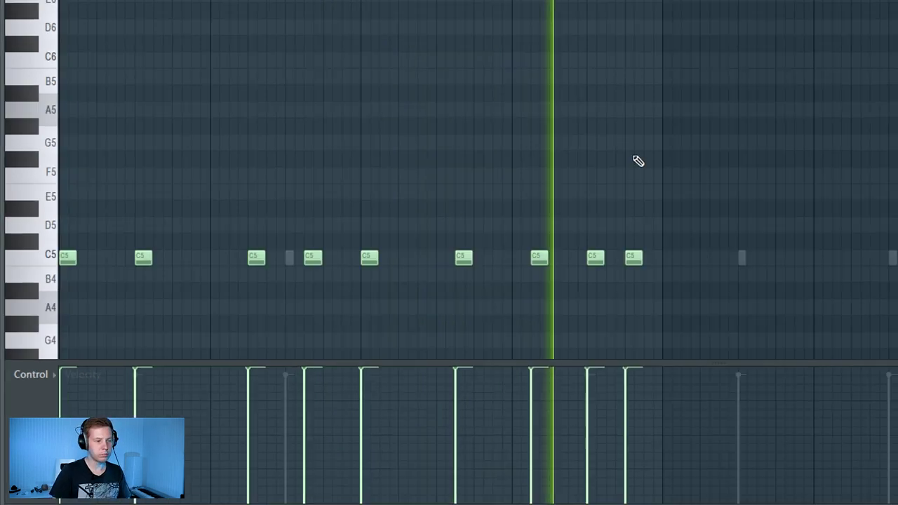
mouse_move(836, 136)
mouse_down()
mouse_move(180, 345)
mouse_move(65, 343)
mouse_up()
drag(71, 258, 162, 260)
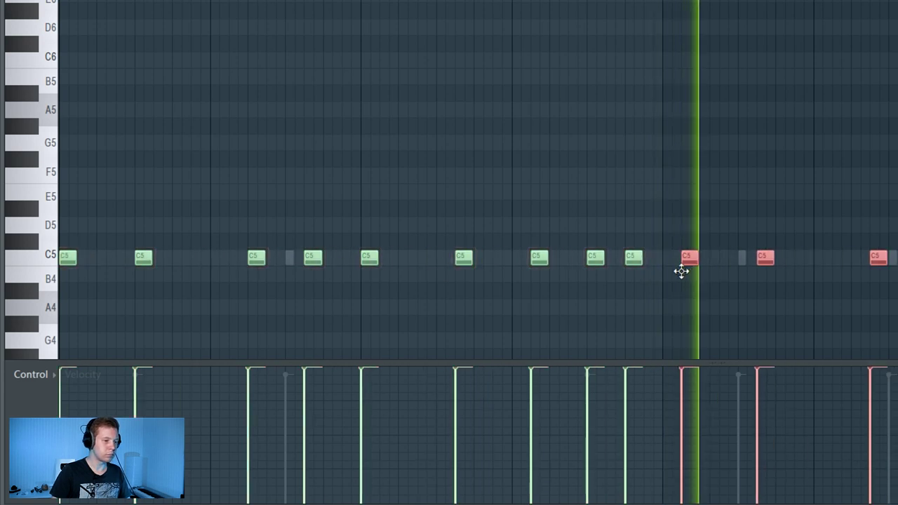
drag(681, 271, 667, 269)
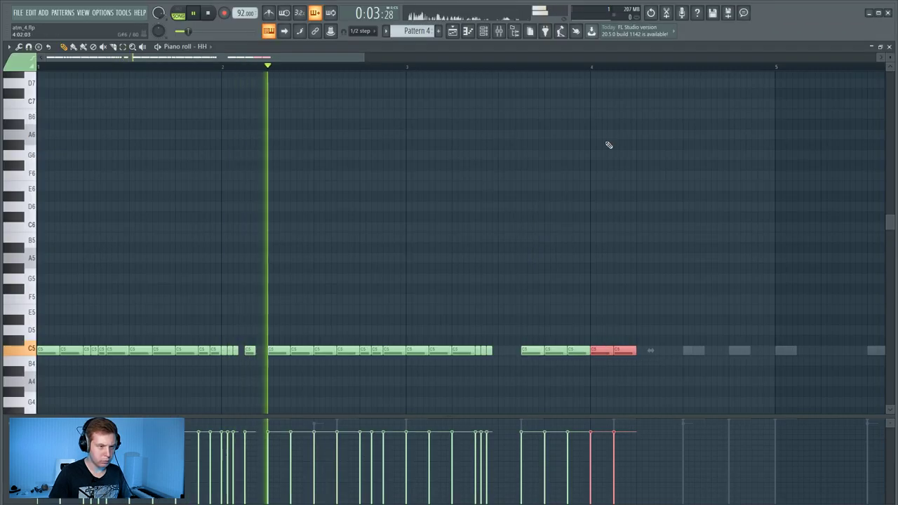
Step: Extend the HH pattern into bar 4 by duplicating the last two C5 notes
drag(625, 350, 672, 352)
key(ctrl+d)
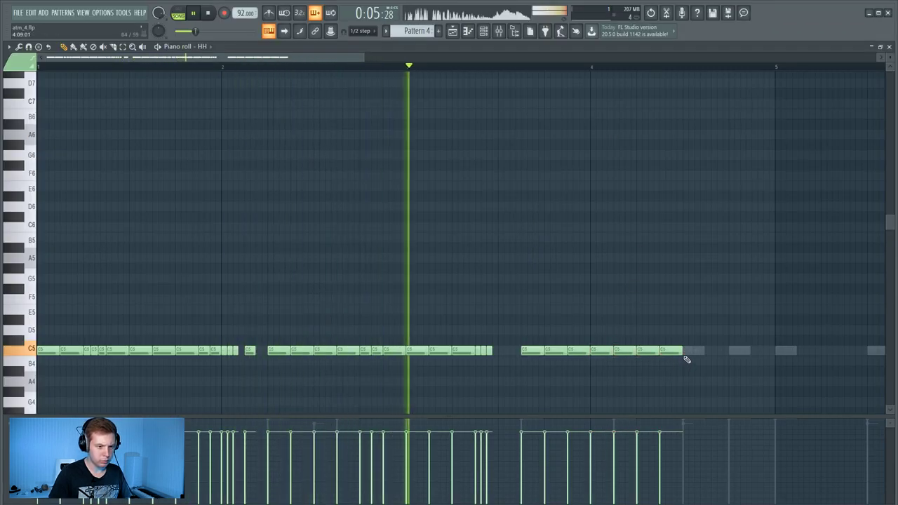
scroll(659, 359, up, 3)
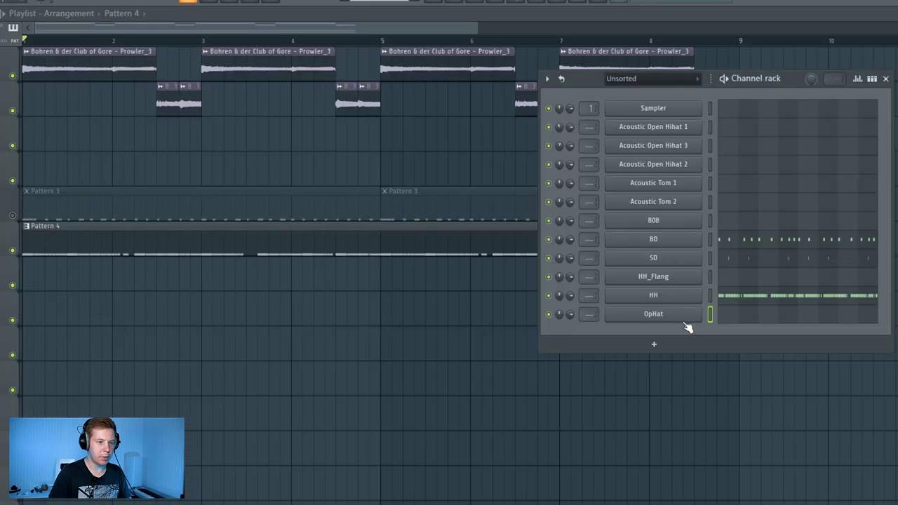
Step: Place C5 OpHat notes on step 11 of bars 1 and 3 and step 7 of bar 4 during playback
click(684, 317)
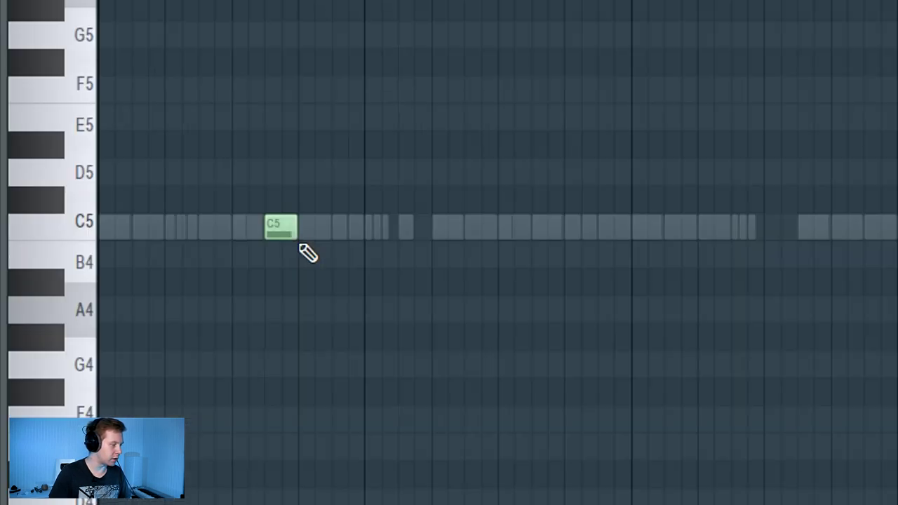
key(space)
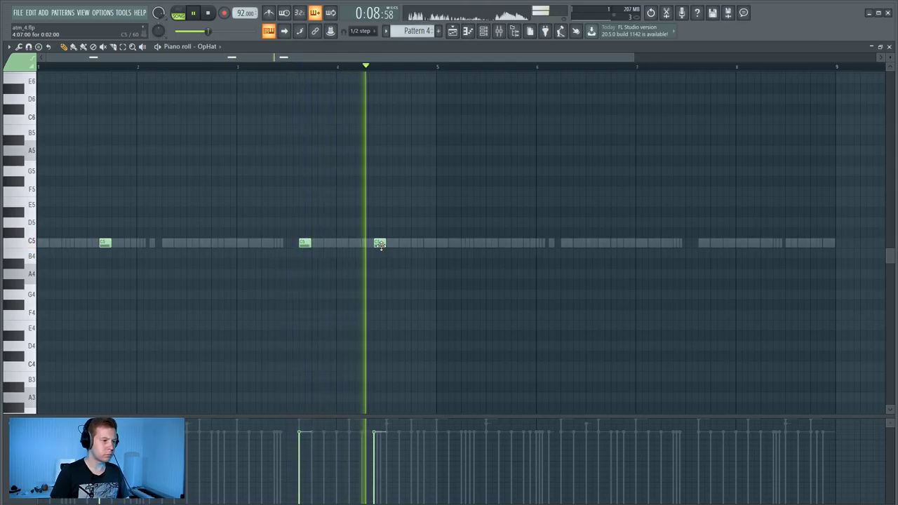
key(space)
Step: Fill all eight bars of HH_Flang with one-beat C5 notes by repeatedly duplicating the first two notes
key(ctrl+a)
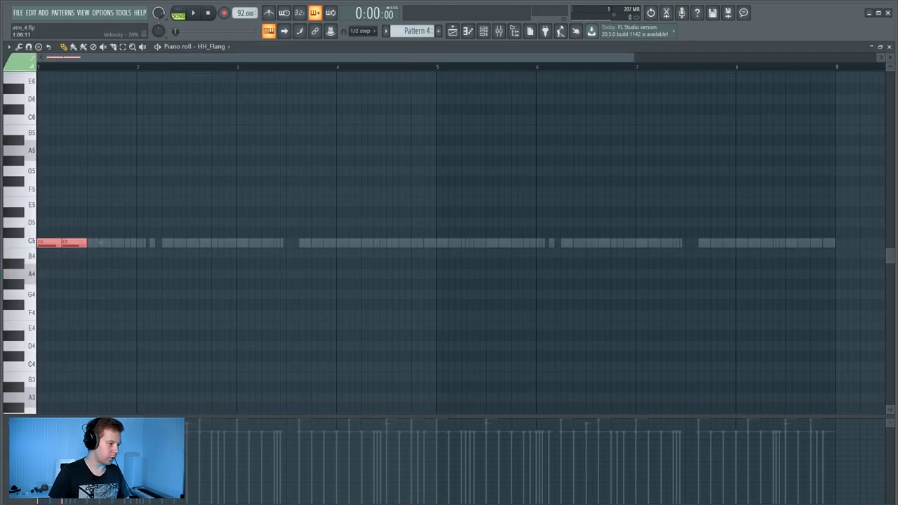
key(ctrl+b)
key(ctrl+b)
key(ctrl+b)
key(ctrl+b)
key(ctrl+b)
key(ctrl+b)
key(ctrl+b)
key(ctrl+b)
key(ctrl+b)
key(ctrl+b)
key(ctrl+b)
key(ctrl+b)
key(ctrl+b)
key(ctrl+b)
key(ctrl+b)
key(ctrl+b)
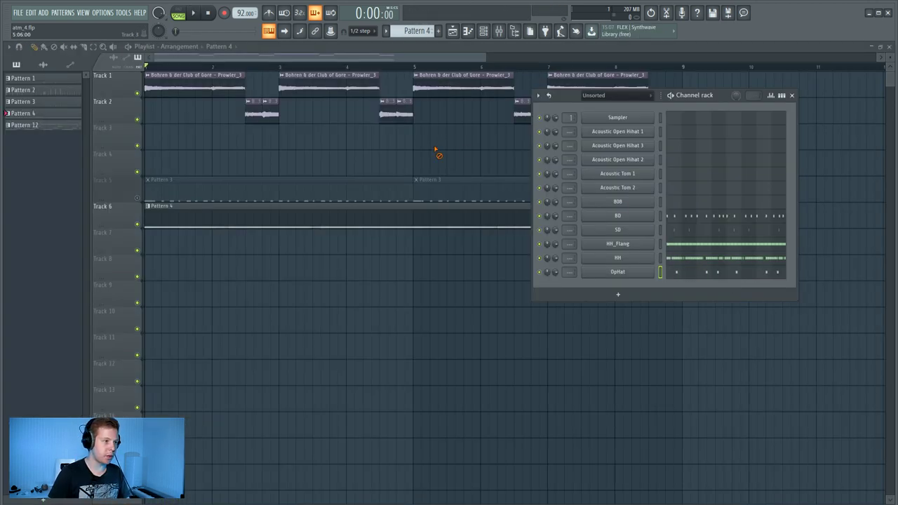
Step: Place Pattern 5 at the start of Track 3 and set the loop range over bars 1 to 4
key(F6)
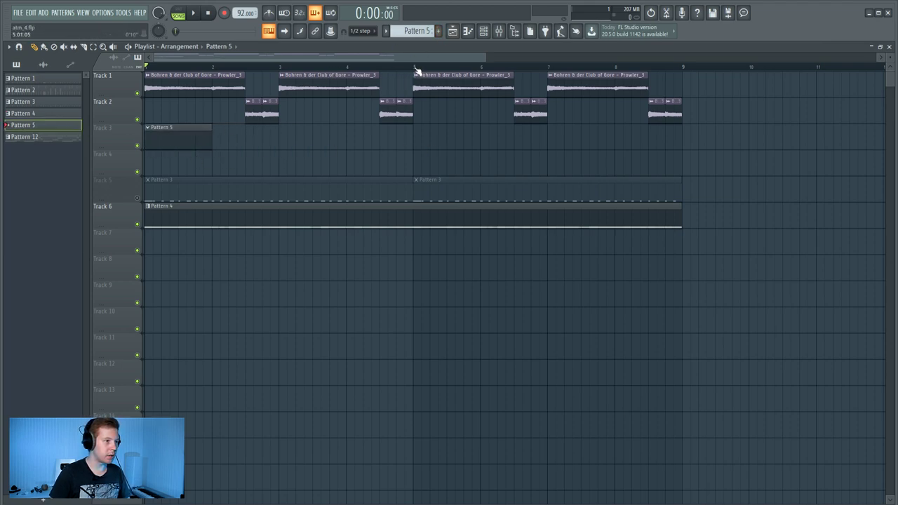
drag(415, 68, 145, 68)
click(483, 32)
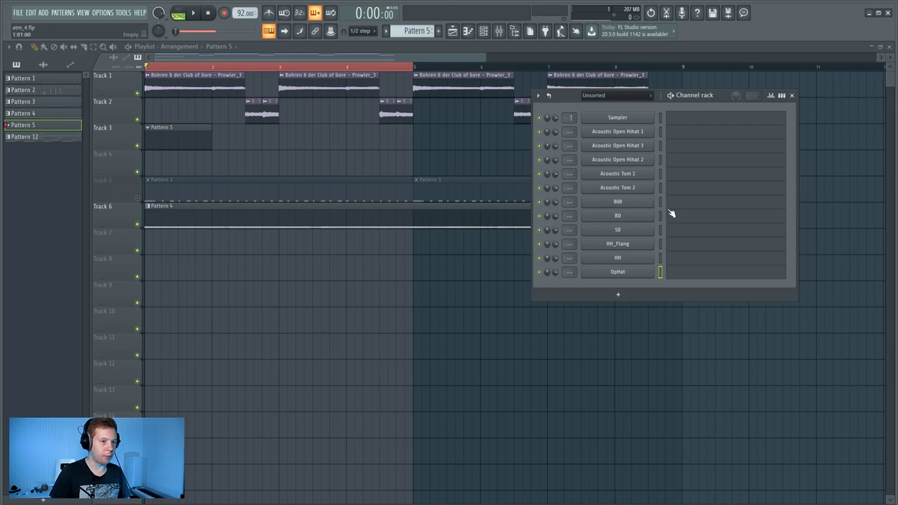
Step: Write a four-bar line of one-beat notes E7, G7, B7, A7, E7, G7, C8, B7 in the 808 channel, checking it during playback
click(675, 210)
key(space)
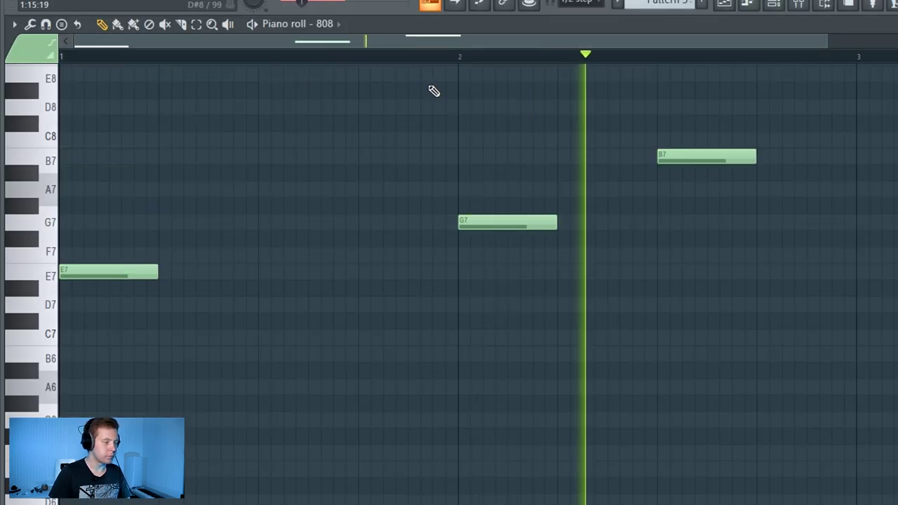
key(space)
drag(897, 100, 78, 310)
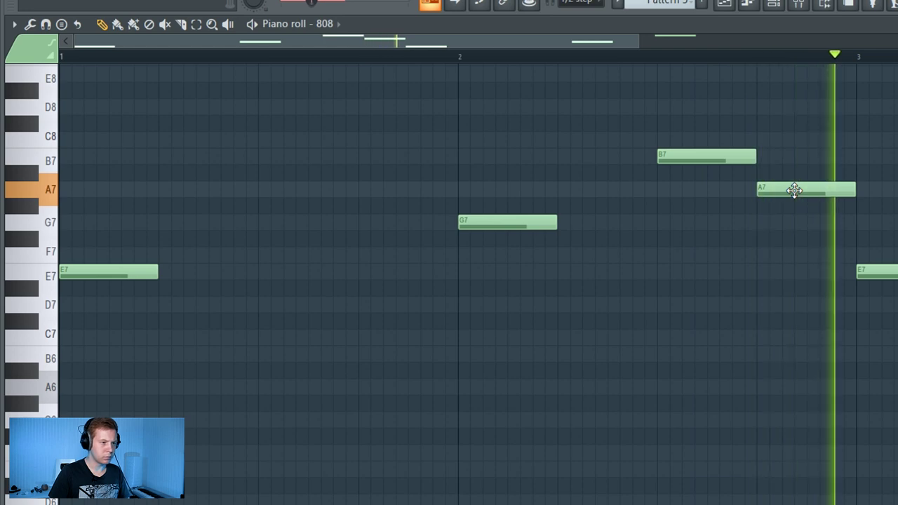
scroll(756, 339, down, 2)
scroll(755, 339, down, 1)
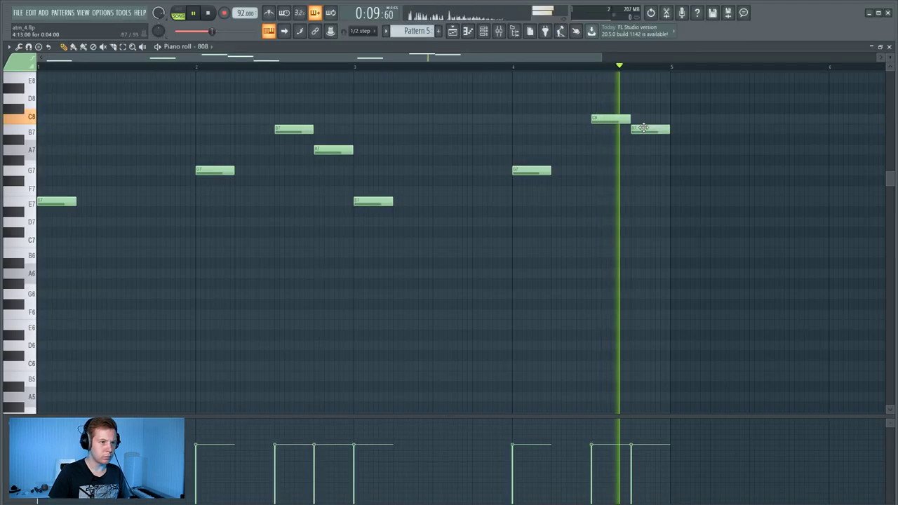
key(space)
key(space)
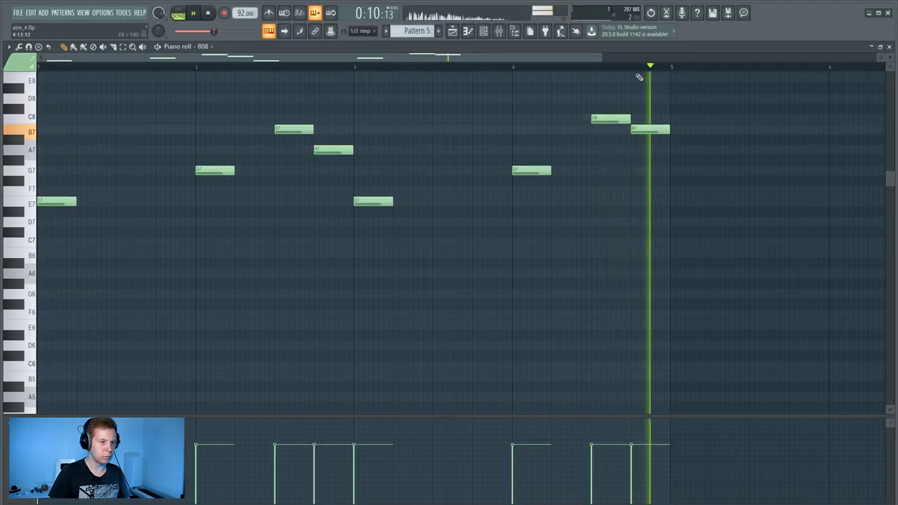
key(space)
Step: Copy the four-bar note line into bars 5 to 8 and move all notes from the 808 channel to the Sampler channel
key(ctrl+a)
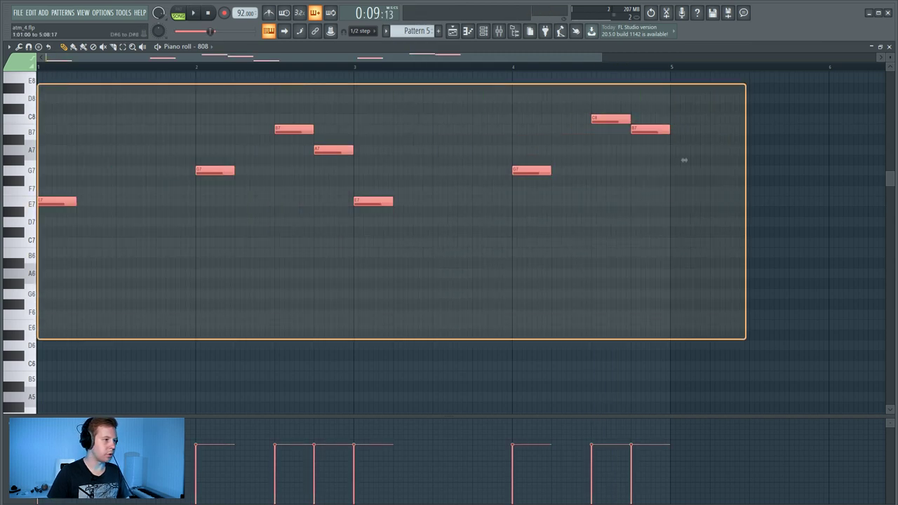
drag(56, 202, 674, 199)
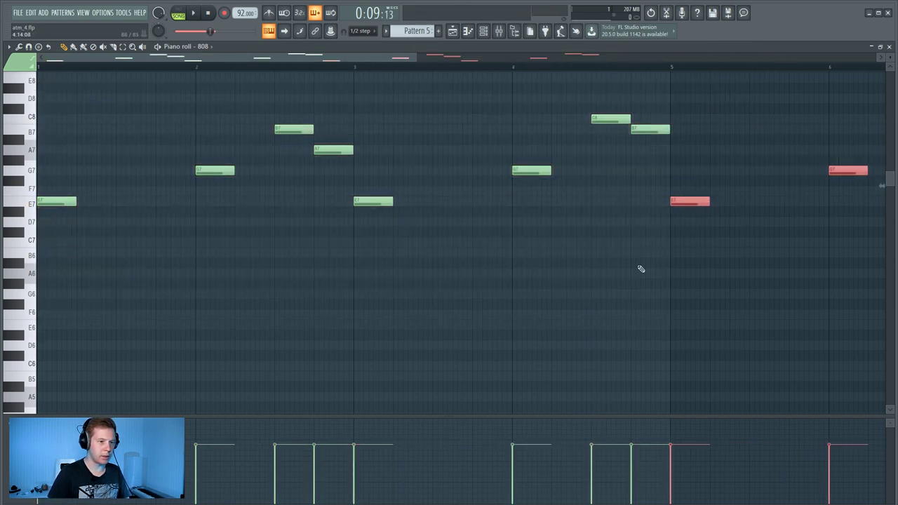
key(ctrl+a)
key(Delete)
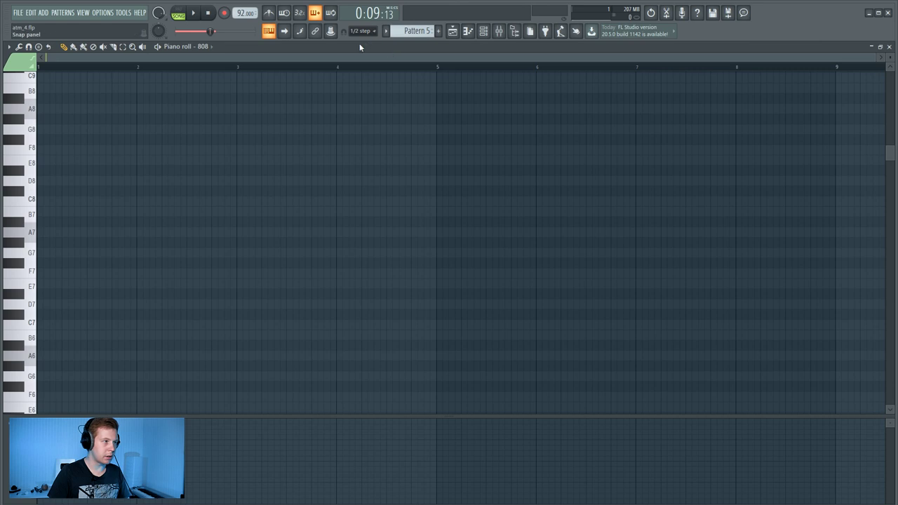
click(204, 46)
click(229, 100)
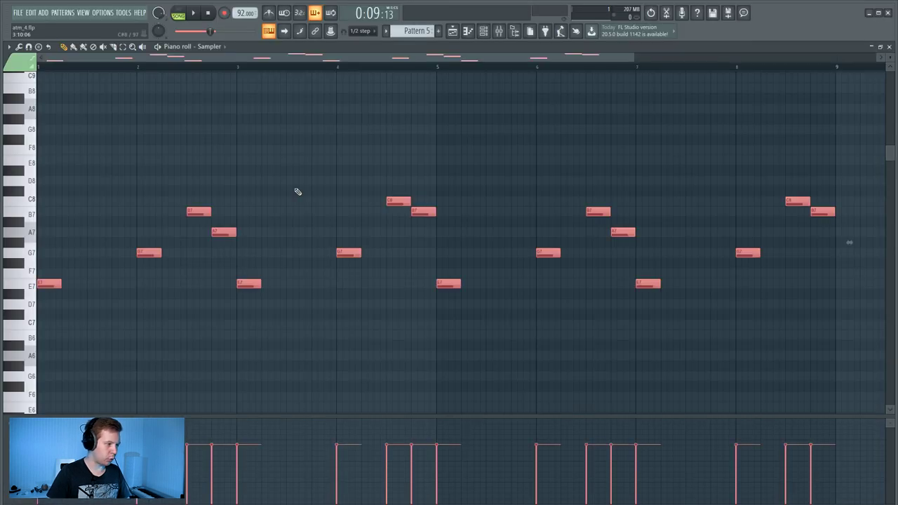
Step: Transpose all Sampler notes down three octaves so the line starts on E4, and close the piano roll
scroll(294, 191, up, 3)
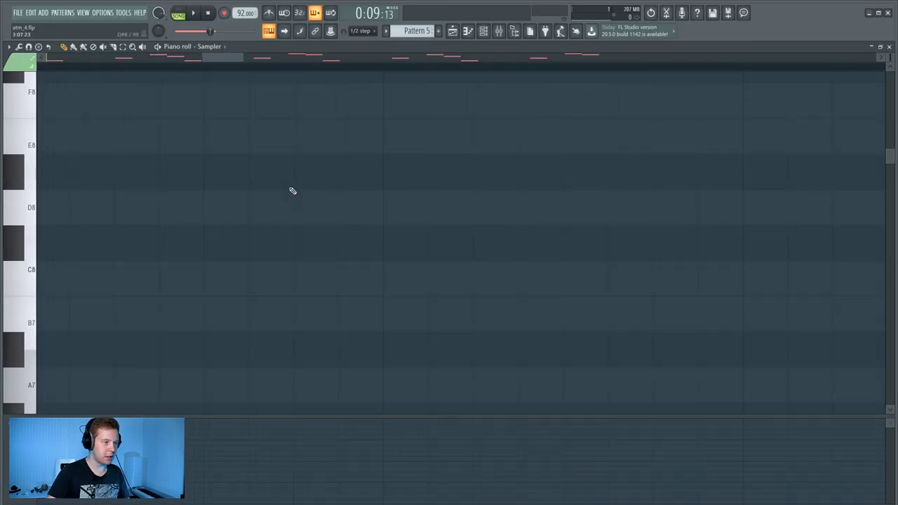
scroll(292, 191, down, 3)
key(ctrl+Down)
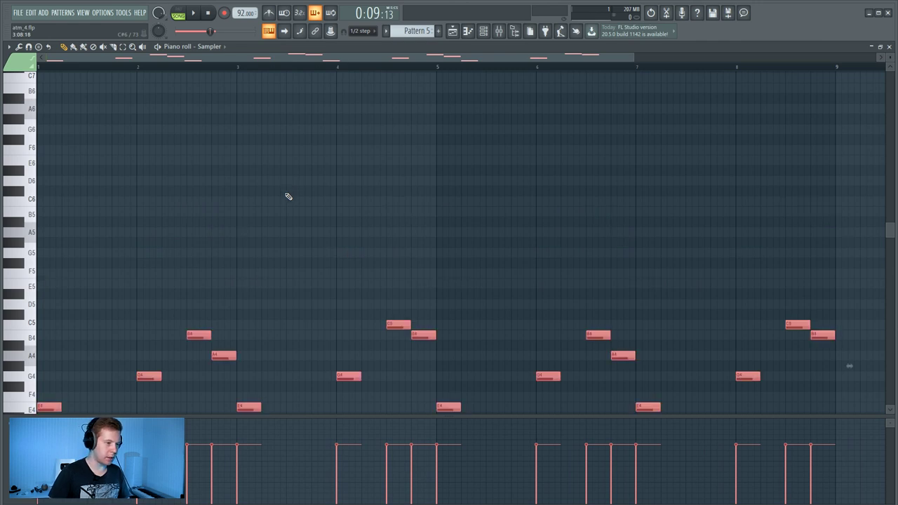
scroll(296, 196, down, 4)
click(889, 46)
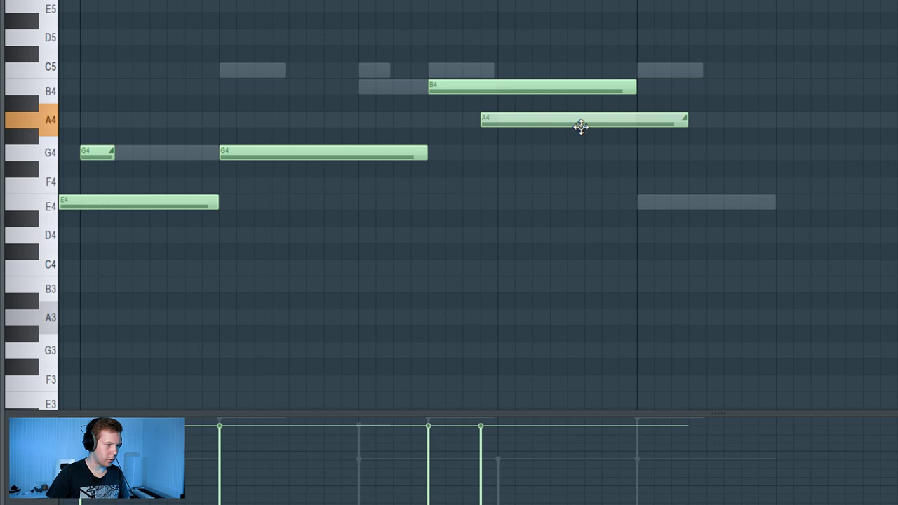
Step: Move the 808's A4 slide note to beat 4 of bar 2 and shorten it to about one step
drag(581, 126, 597, 125)
drag(698, 120, 541, 139)
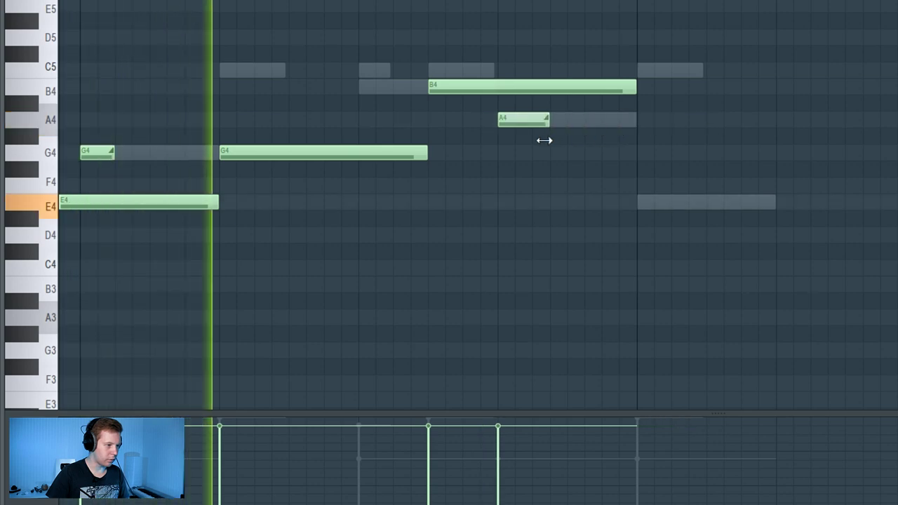
drag(547, 120, 531, 120)
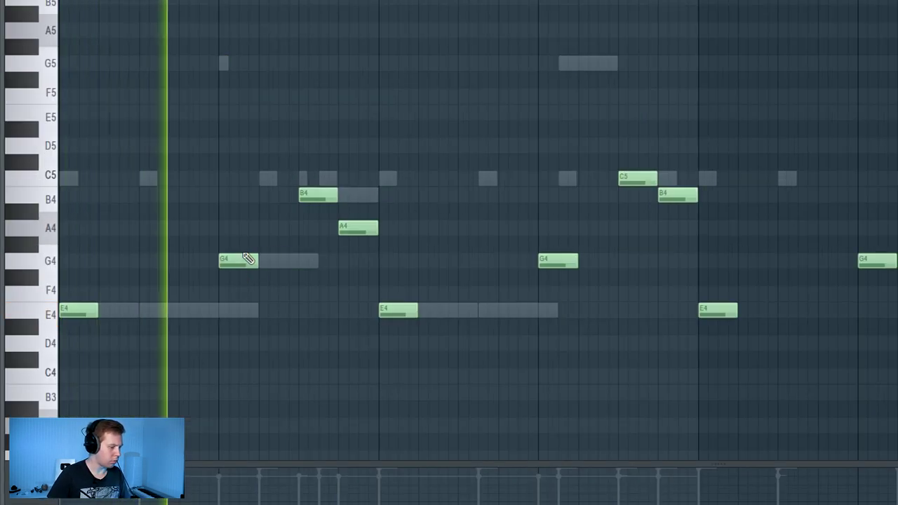
Step: Examine the 808 line over the root notes, focusing on the G5 slide note and the G4 note in bar 2
right_click(226, 61)
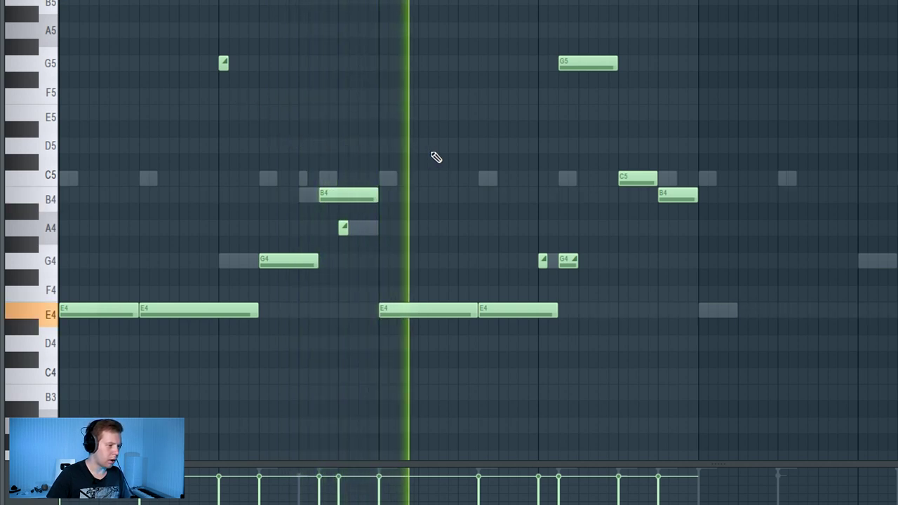
key(space)
ctrl+click(223, 63)
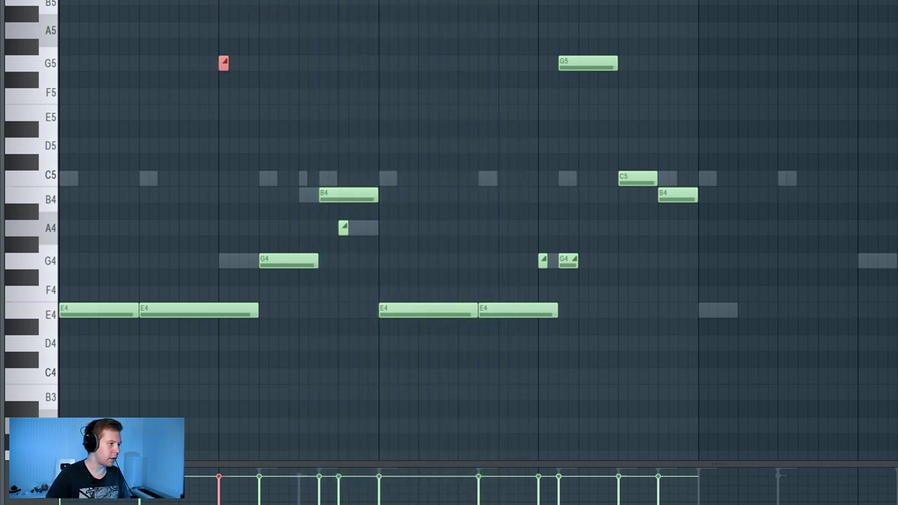
scroll(137, 286, up, 2)
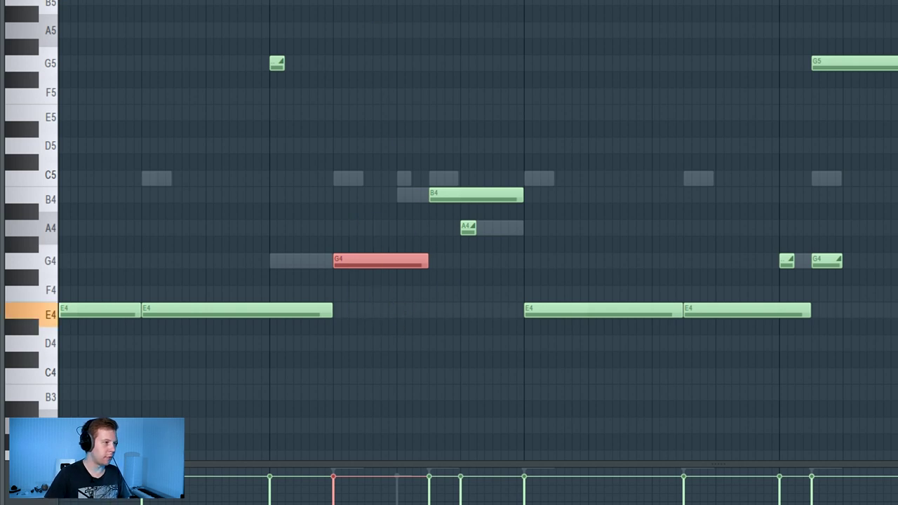
Step: Raise the upper note above bar 4's C5 in the 808 line to C6 and accept its note properties
key(space)
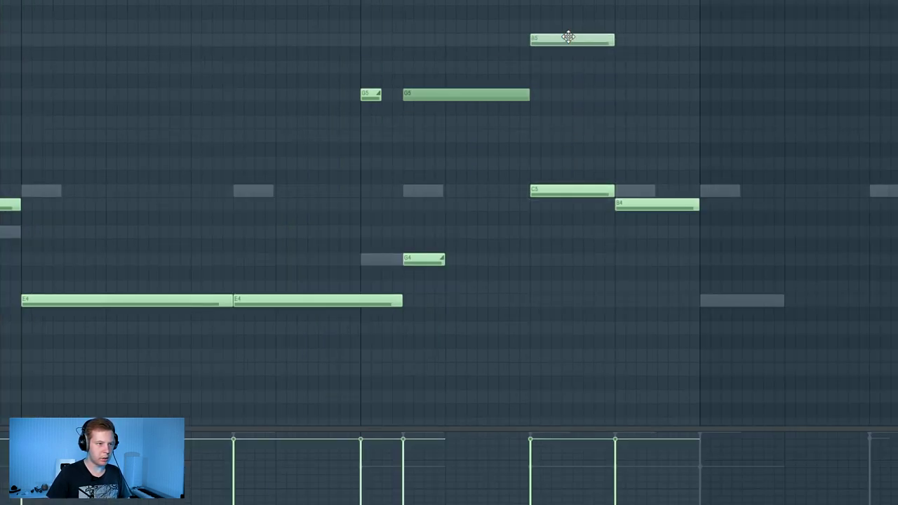
double_click(567, 25)
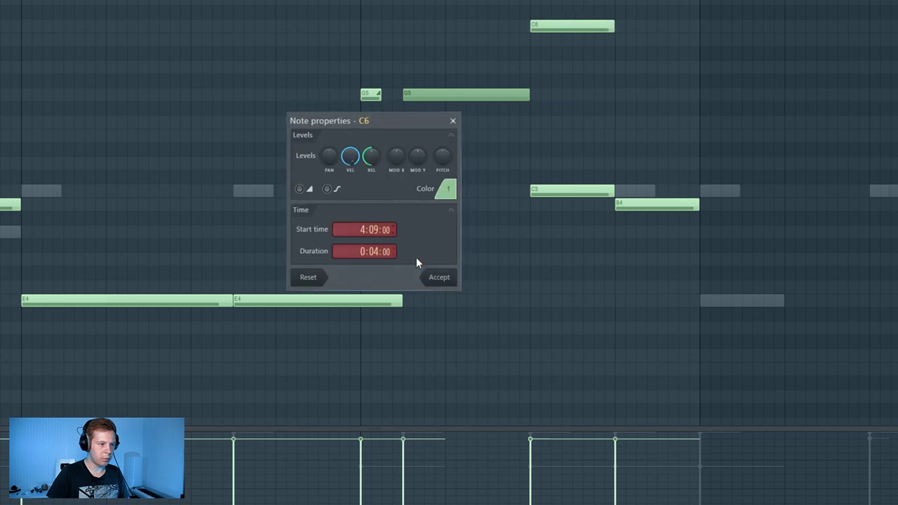
click(454, 277)
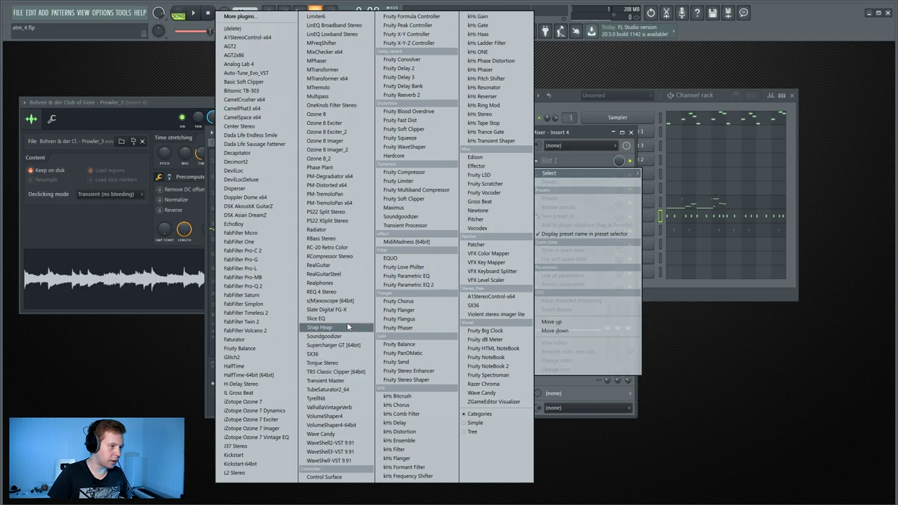
Step: Load FabFilter Pro-Q 2 into an effect slot of mixer Insert 4
click(280, 286)
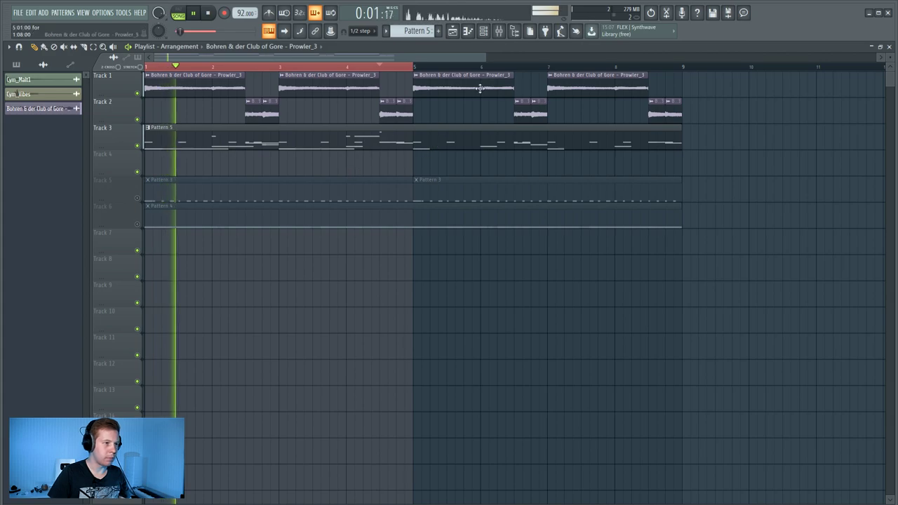
Step: Extend the playlist loop over all eight bars and set the global snap to Line
key(ctrl+a)
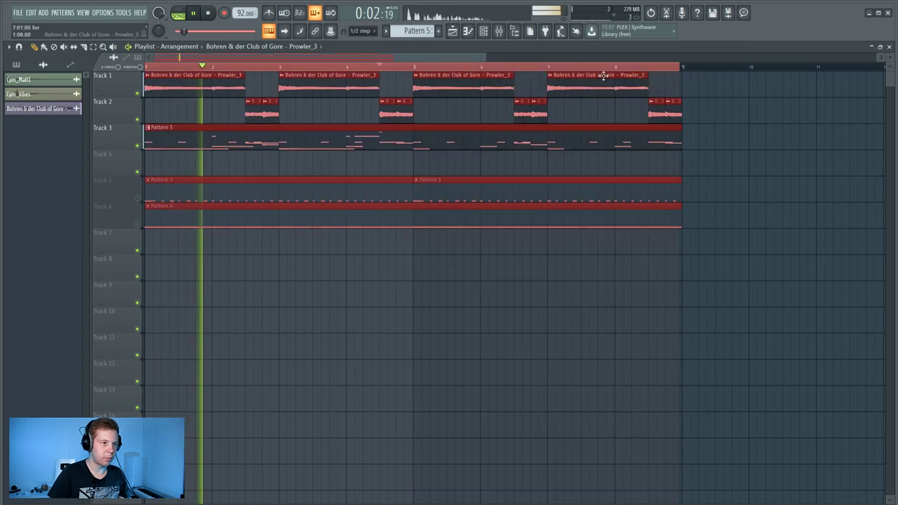
click(362, 31)
click(363, 42)
click(498, 32)
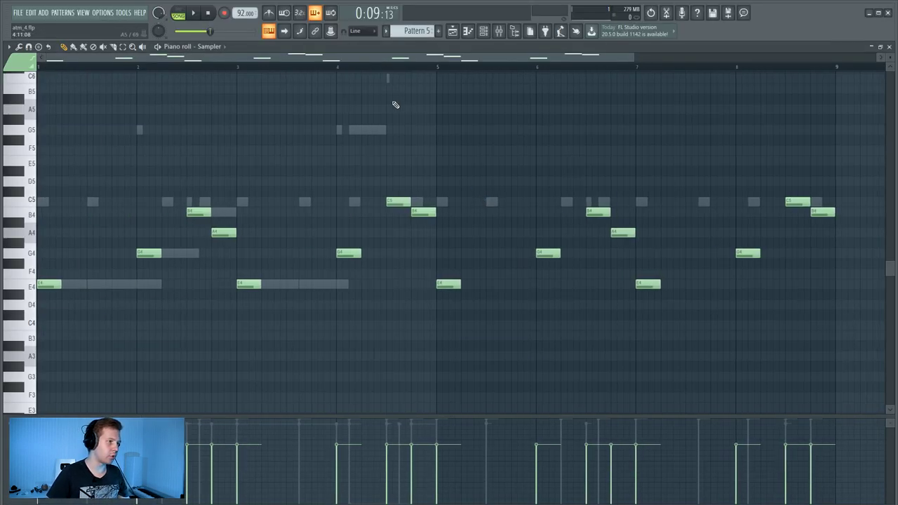
Step: Transpose all 808 notes down four semitones so the line starts on C4, and play the result
click(204, 46)
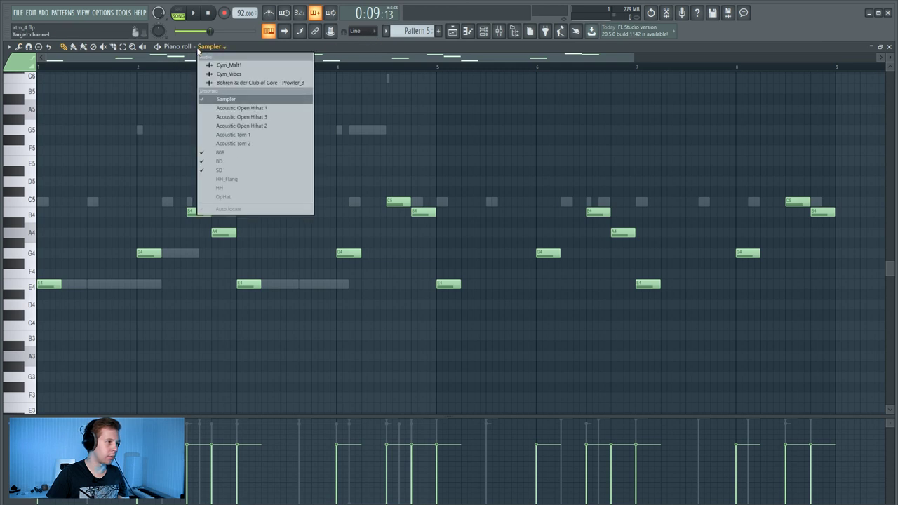
click(229, 151)
key(Down)
key(Down)
key(Down)
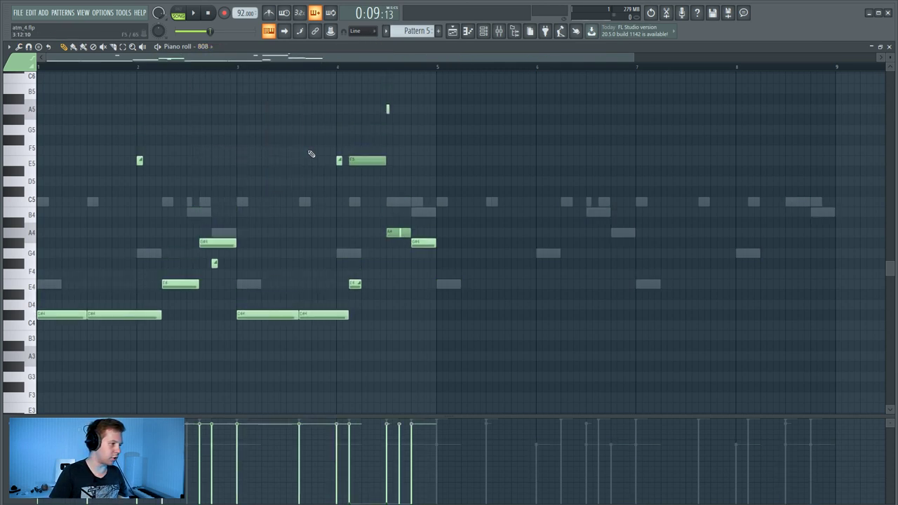
key(Down)
key(space)
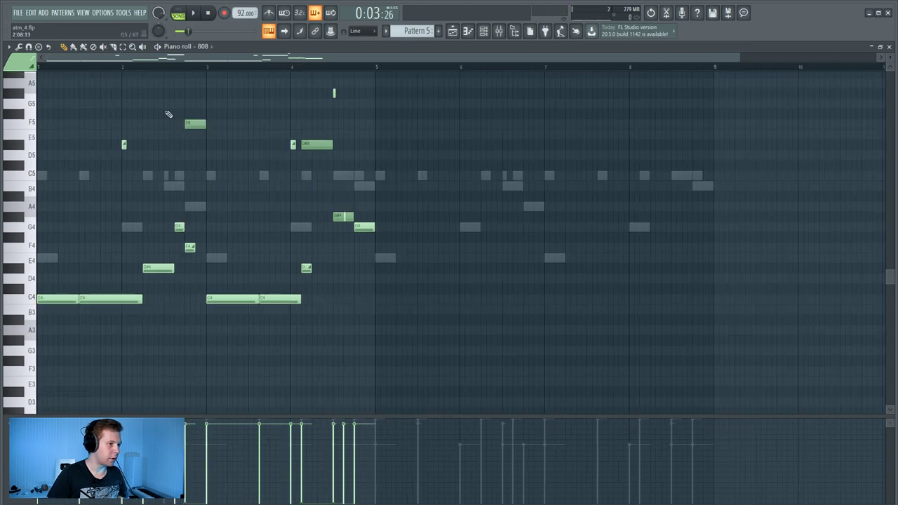
Step: Duplicate the 808 notes of bars 1 to 4 into bars 5 to 8
drag(482, 344, 30, 72)
mouse_move(38, 304)
mouse_down()
mouse_move(386, 313)
mouse_move(378, 314)
mouse_up()
Step: Vary bar 5 of the 808 line by raising the second C4 note to C5 with a short C4 slide note at its start
ctrl+click(413, 282)
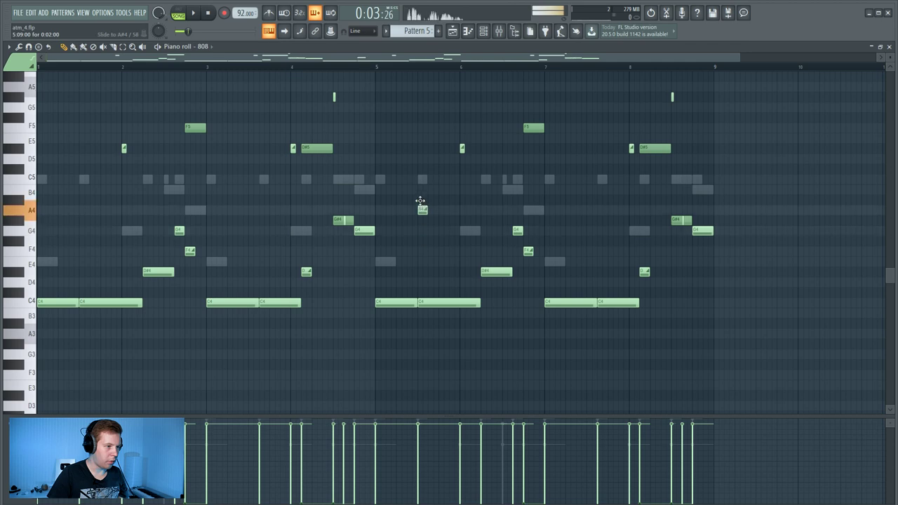
drag(427, 182, 432, 184)
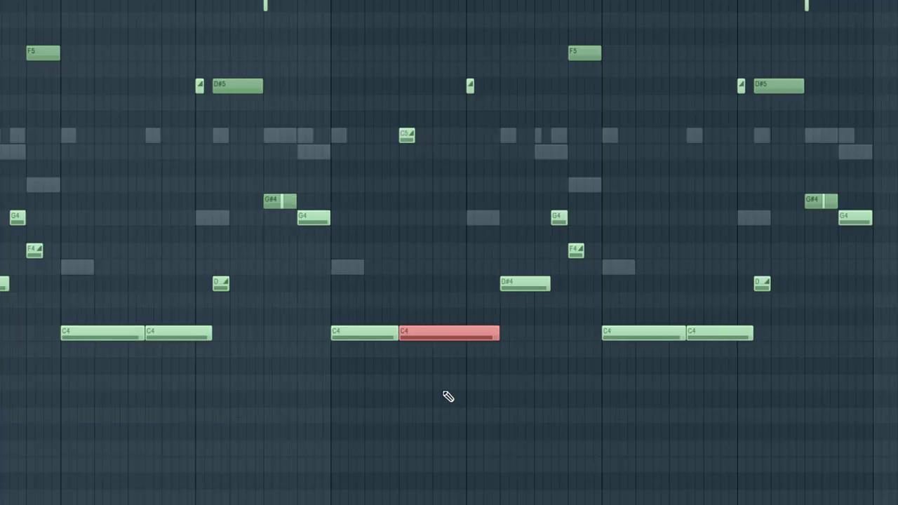
key(ctrl+Down)
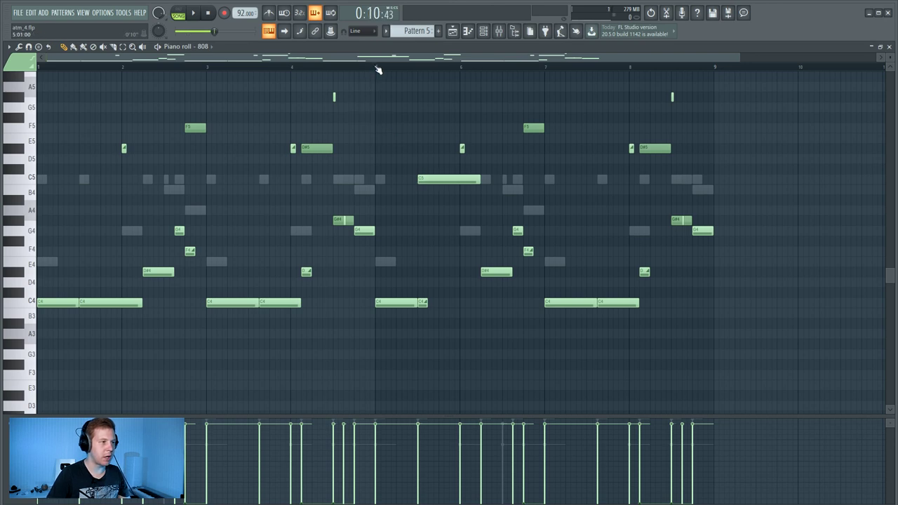
key(space)
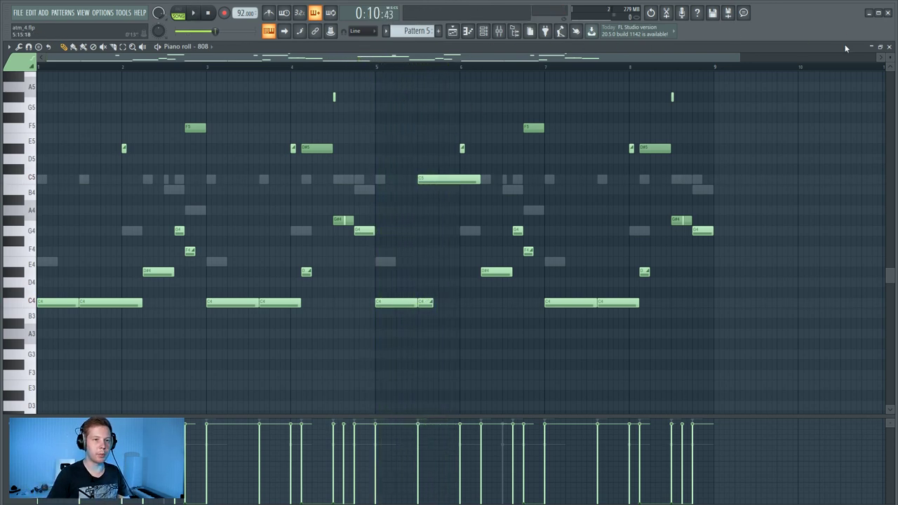
Step: Leave the 808 notes and unmute the drum patterns on Track 5 and Track 6 in the playlist
click(889, 47)
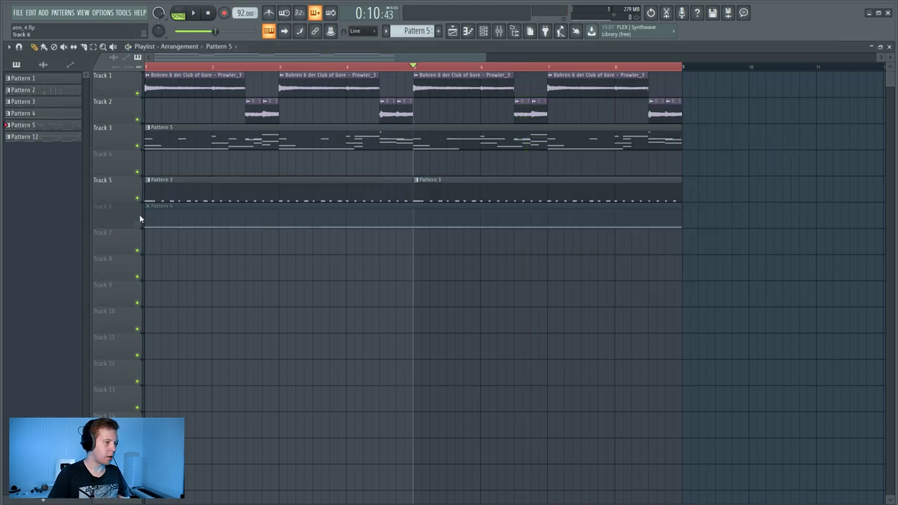
click(137, 225)
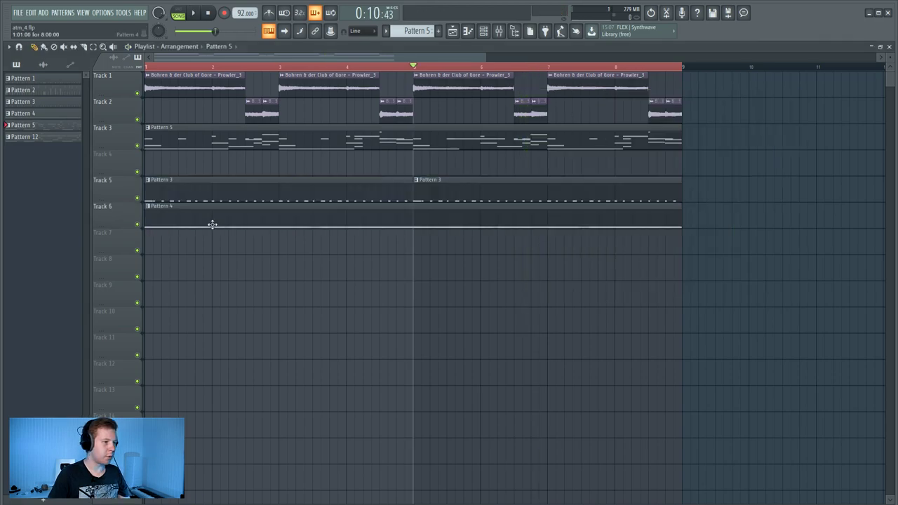
Step: Split the drum pattern Pattern 4 by channel into separate BD, SD, HH_Flang, HH and OpHat patterns
click(889, 47)
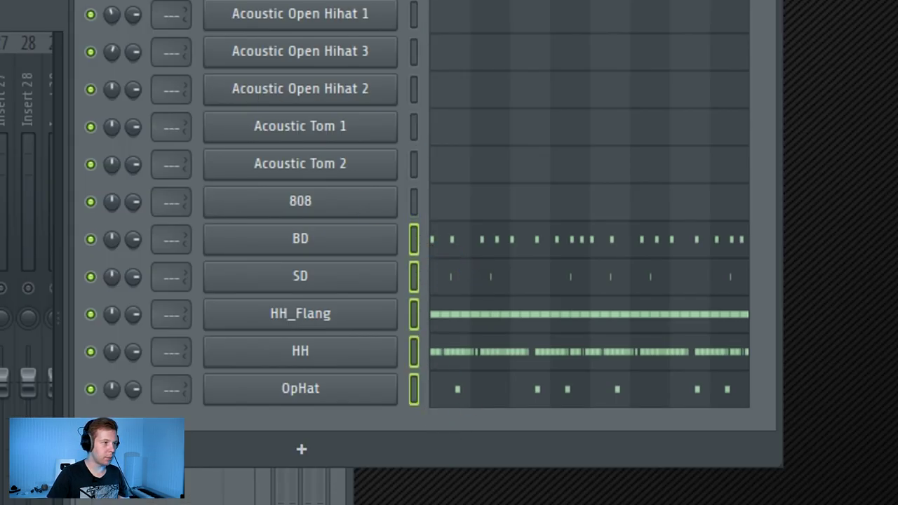
click(339, 31)
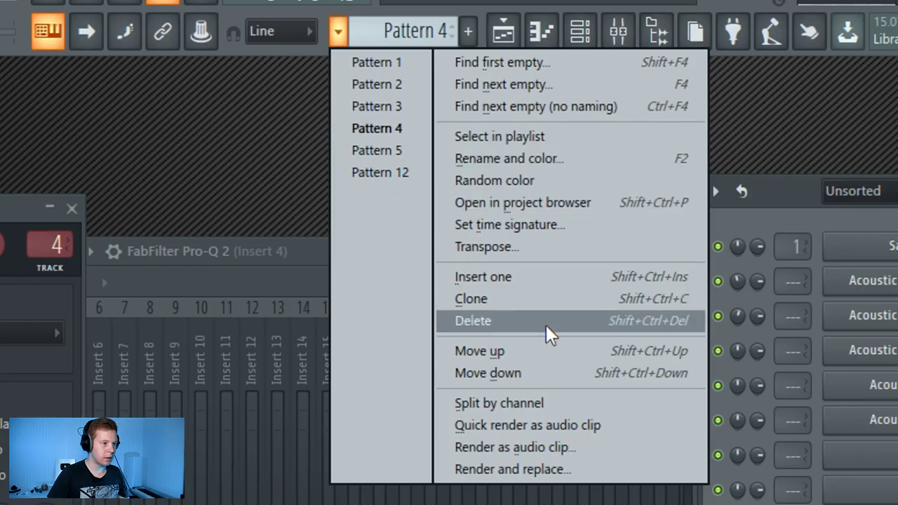
click(517, 403)
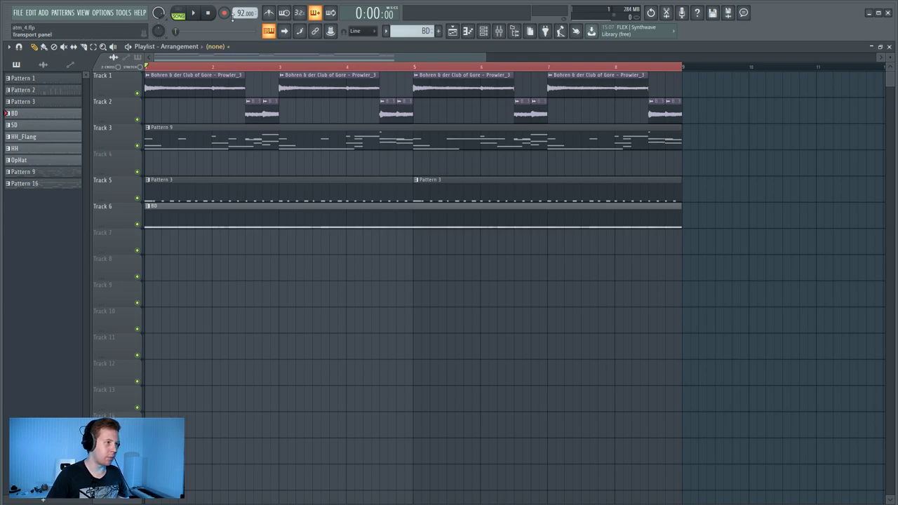
Step: Set the tempo to 140 BPM and render the BD, SD and HH_Flang patterns as audio clips
drag(242, 13, 242, 5)
drag(284, 55, 284, 57)
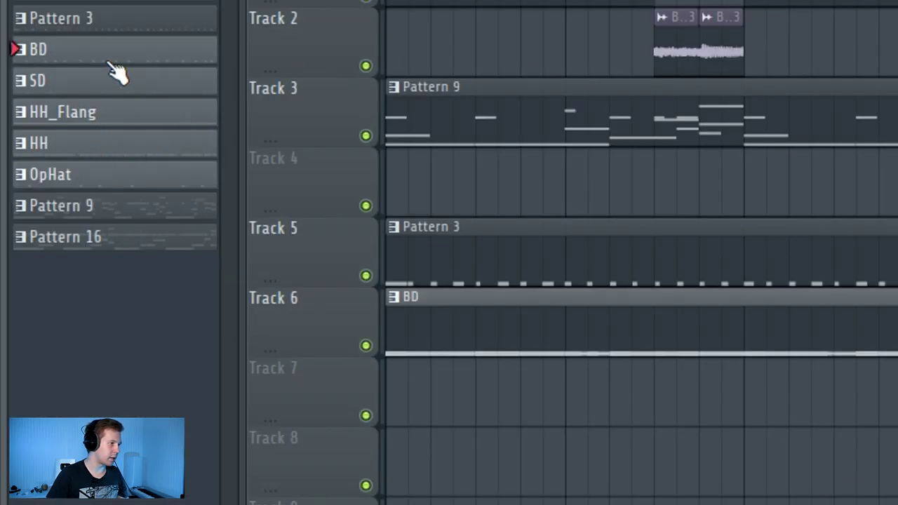
right_click(33, 55)
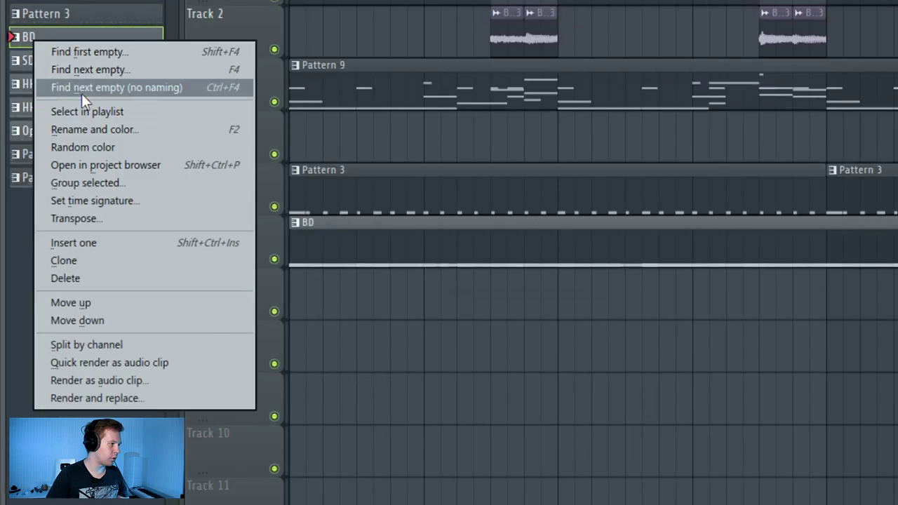
click(133, 362)
right_click(46, 83)
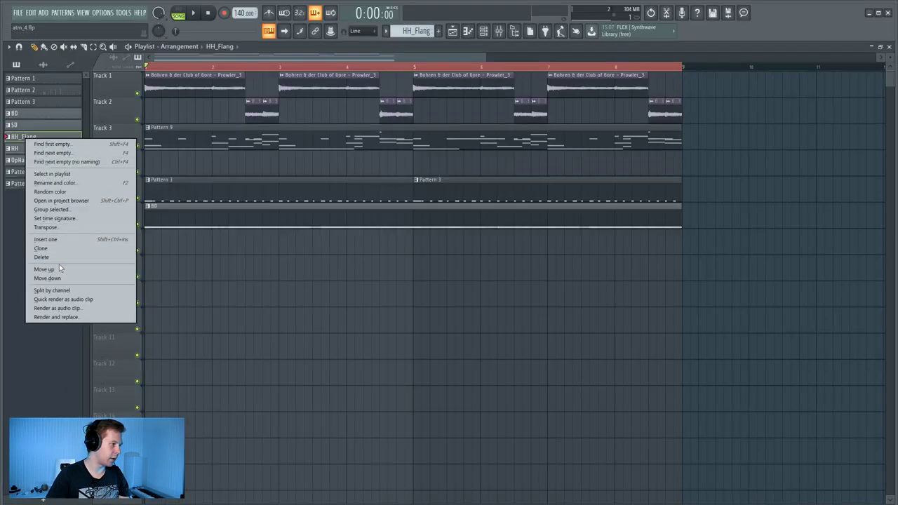
Step: Randomize the panning and velocity levels of the HH pattern's notes
click(34, 150)
double_click(34, 151)
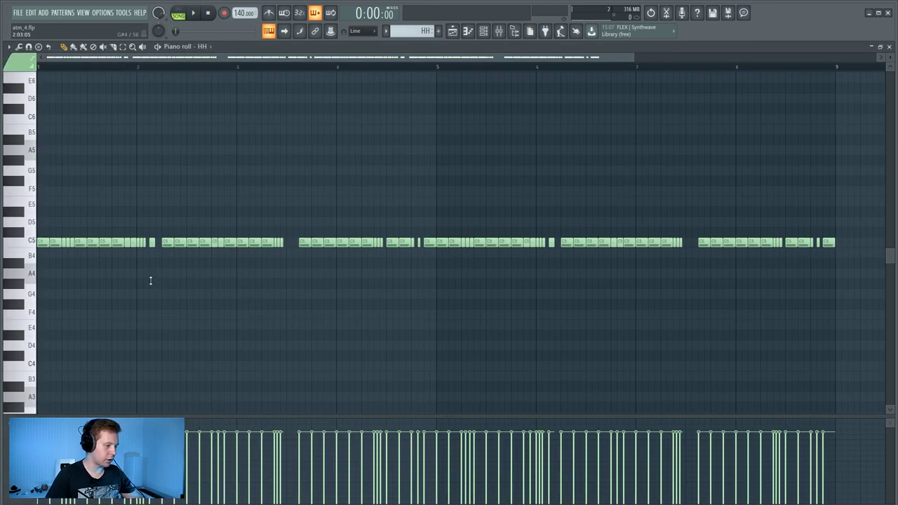
key(alt+r)
drag(416, 290, 416, 293)
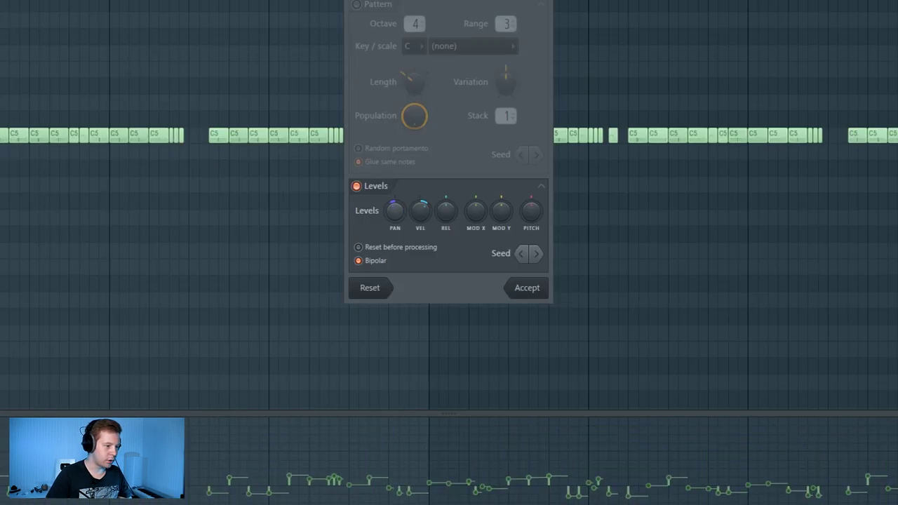
click(423, 220)
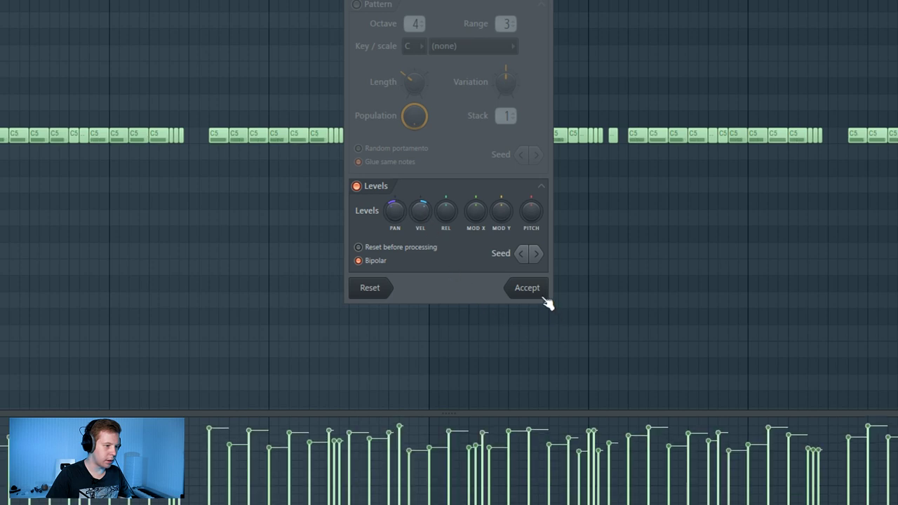
click(547, 301)
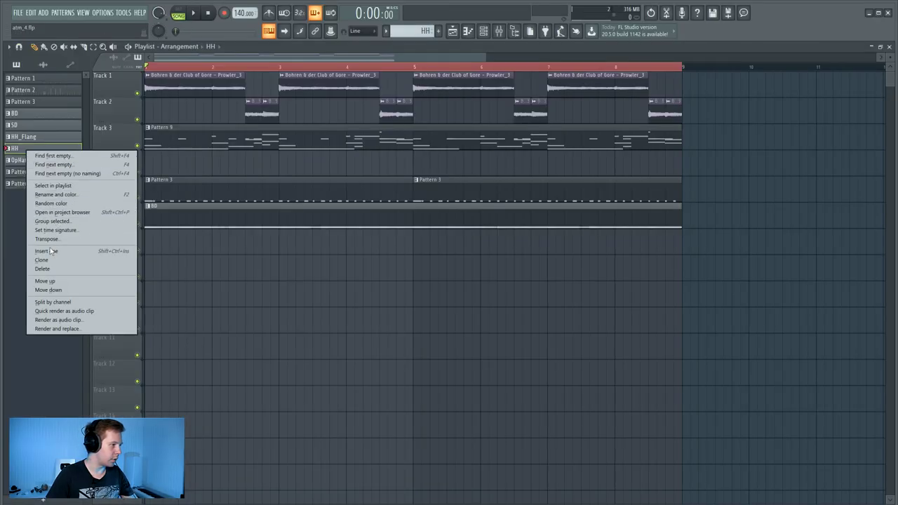
Step: Render the HH and OpHat patterns as audio clips and place all five drum clips on Track 9 to Track 13
click(62, 319)
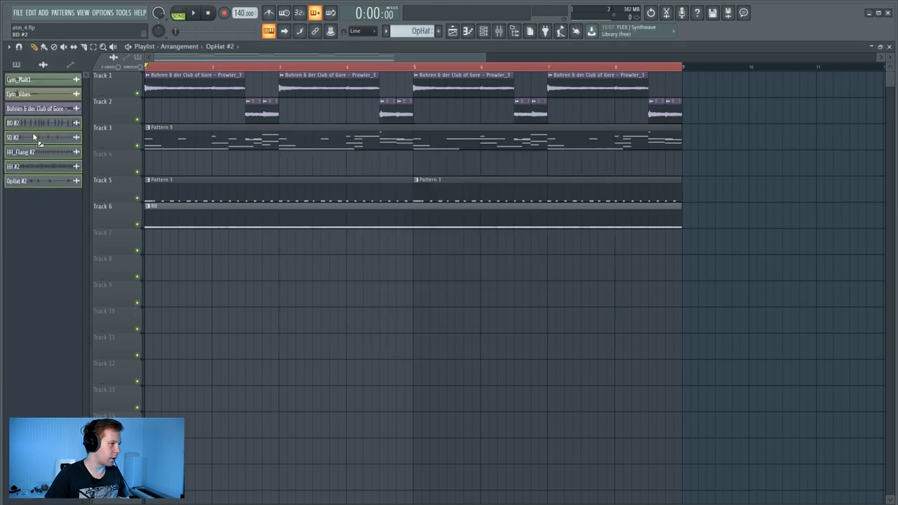
drag(32, 132, 164, 276)
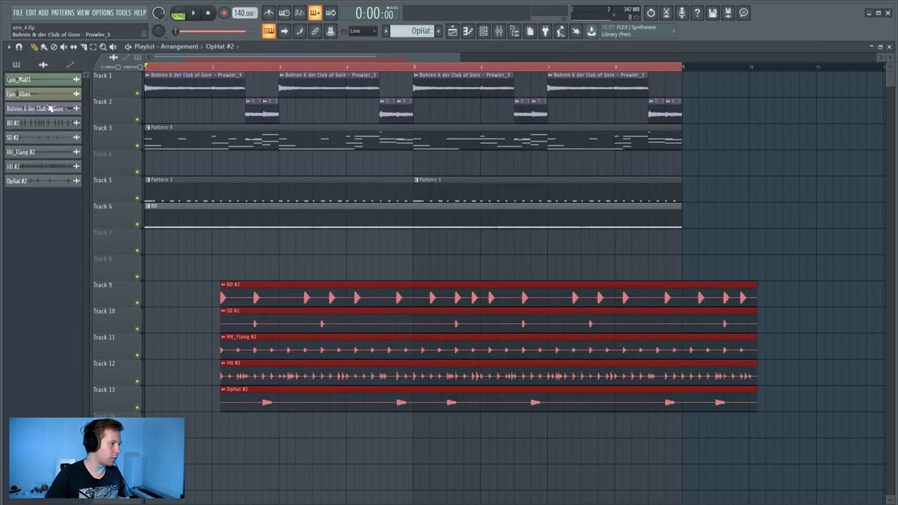
Step: Place Cym_Malt1 at bar 1 on Track 7 and Cym_Vibes on Track 8 with its peak aligned to bar 5
drag(28, 93, 155, 250)
drag(198, 275, 416, 283)
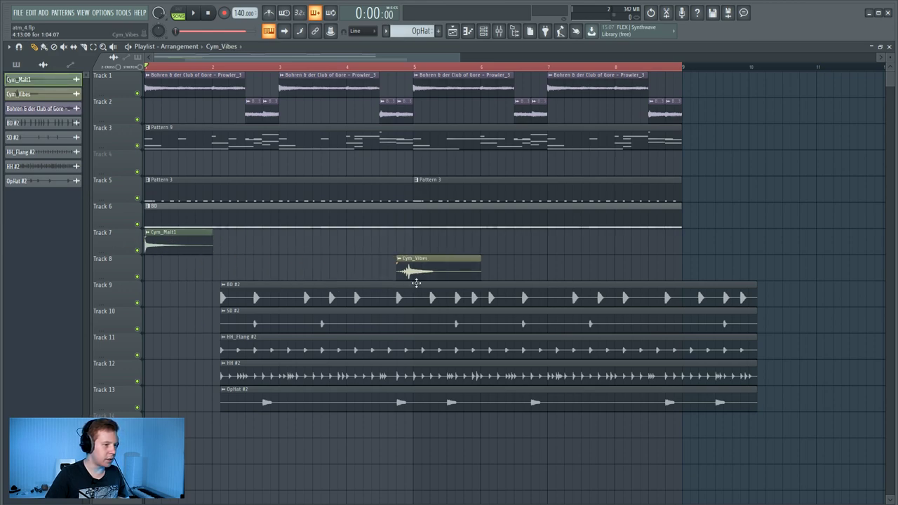
scroll(421, 282, up, 4)
double_click(380, 269)
click(281, 325)
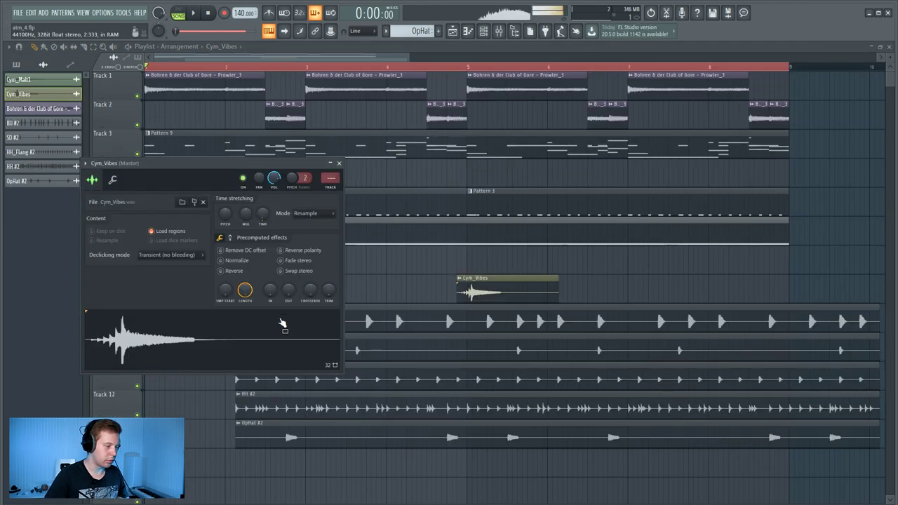
right_click(442, 275)
scroll(442, 279, down, 1)
scroll(472, 282, up, 6)
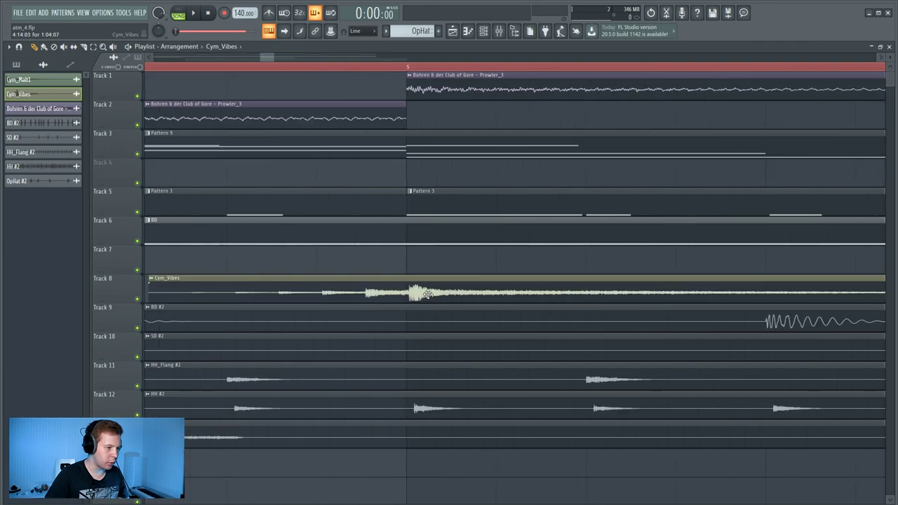
scroll(343, 291, down, 9)
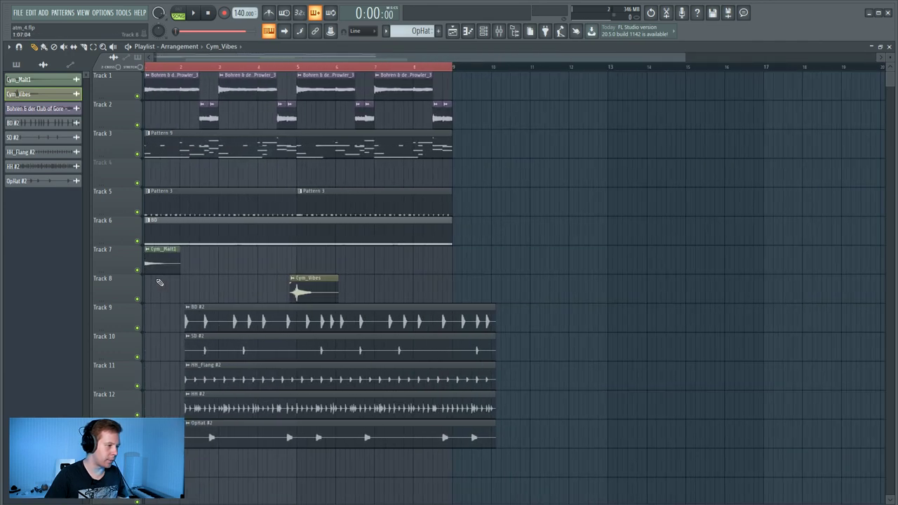
Step: Slice Cym_Vibes at bar 5, copy its tail to bar 1, and duplicate Cym_Malt1 at bar 5
drag(477, 272, 477, 310)
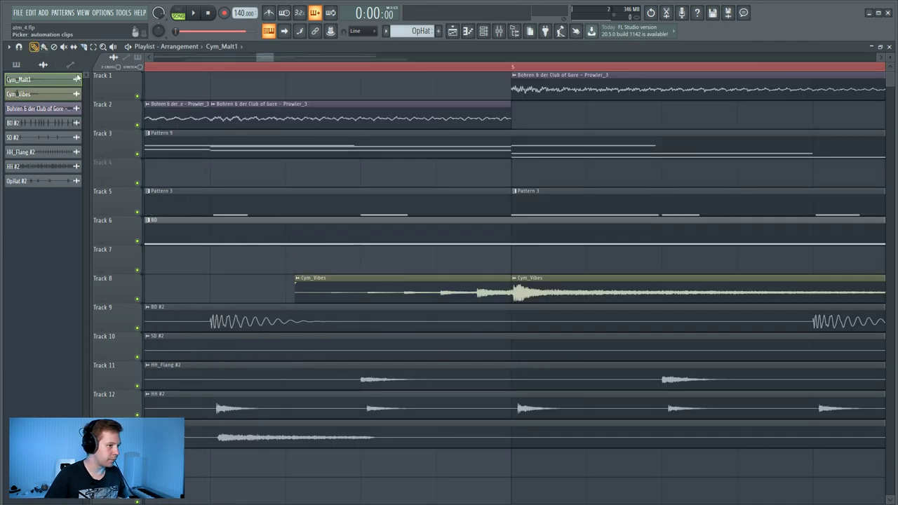
scroll(48, 299, down, 6)
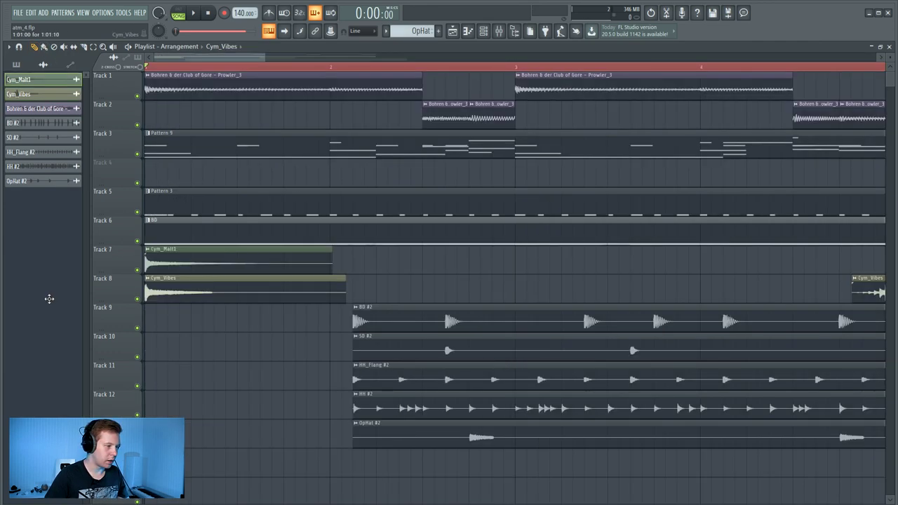
scroll(243, 333, down, 4)
drag(159, 265, 369, 266)
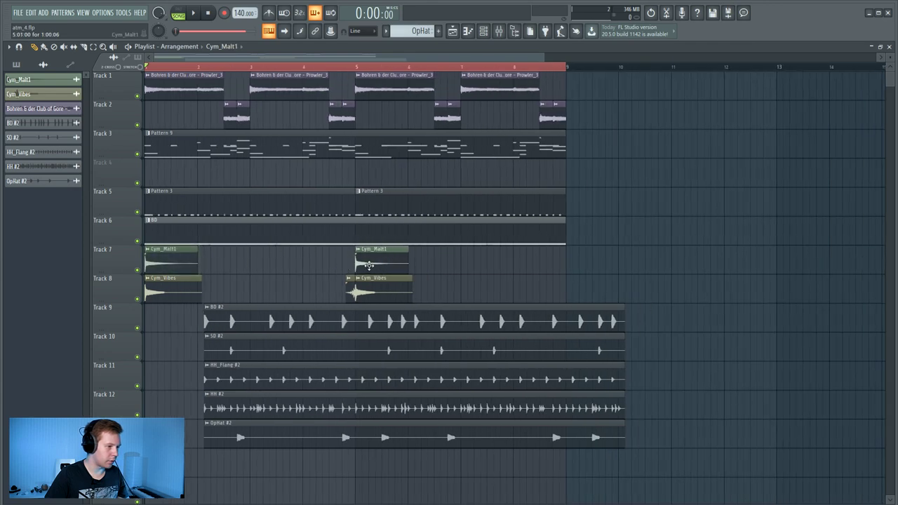
Step: Return the tempo to 92 BPM with all channels restretched, and stretch the five drum clips from bar 1 to the end of bar 8
drag(343, 333, 327, 445)
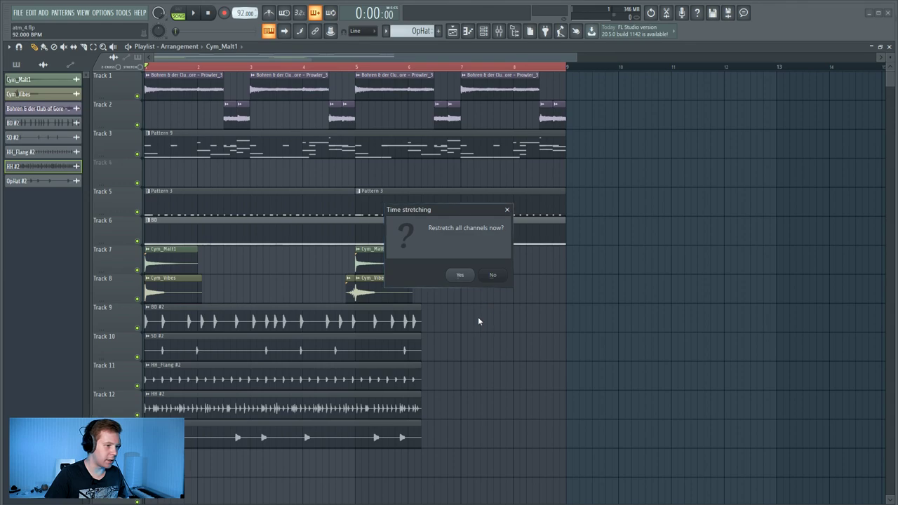
click(461, 275)
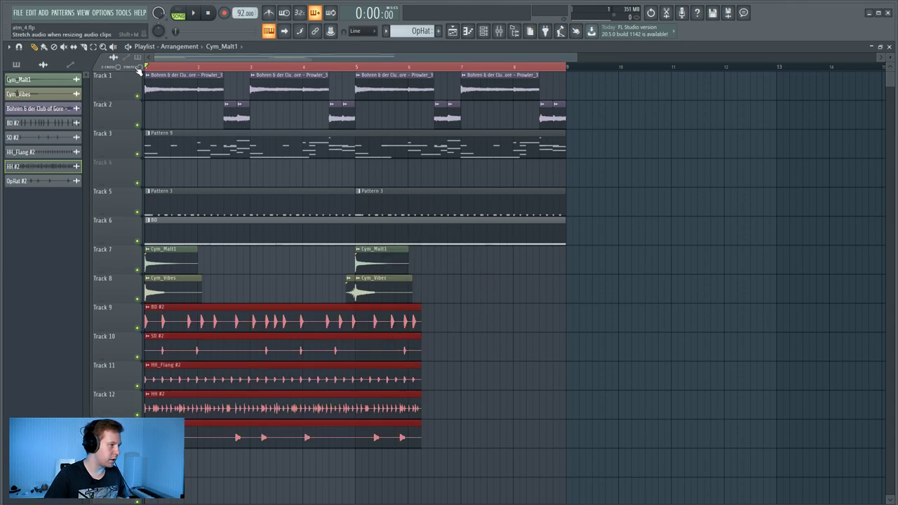
drag(420, 311, 567, 311)
click(592, 334)
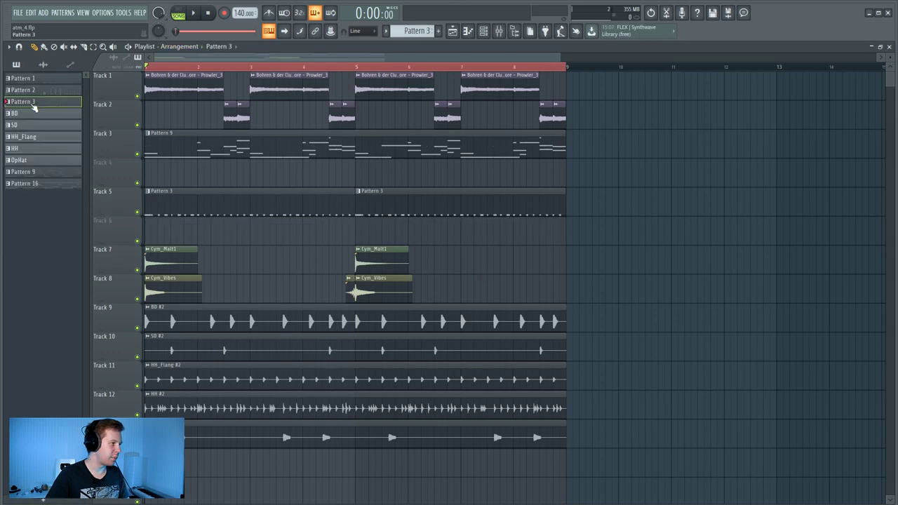
Step: Render Pattern 3 as an audio clip at 140 BPM and replace its Track 5 clips with the audio on Track 6 at bars 1 and 5
right_click(31, 103)
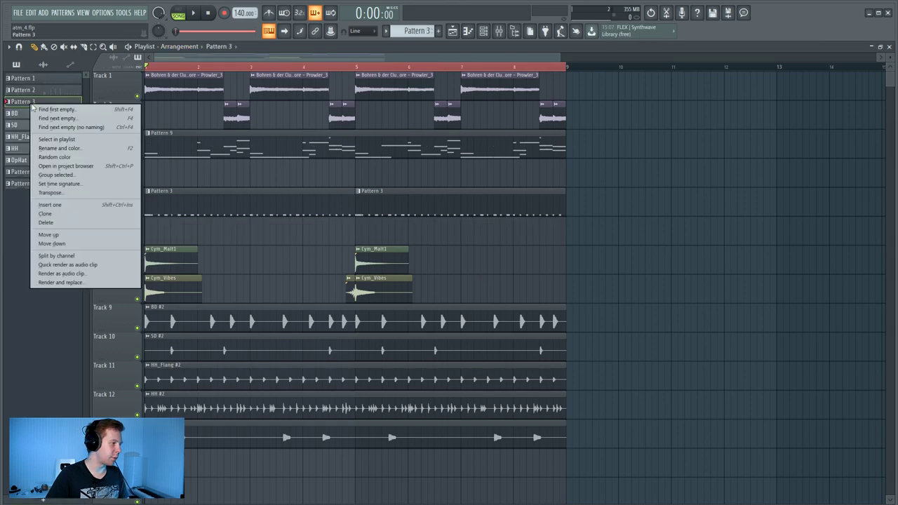
click(85, 266)
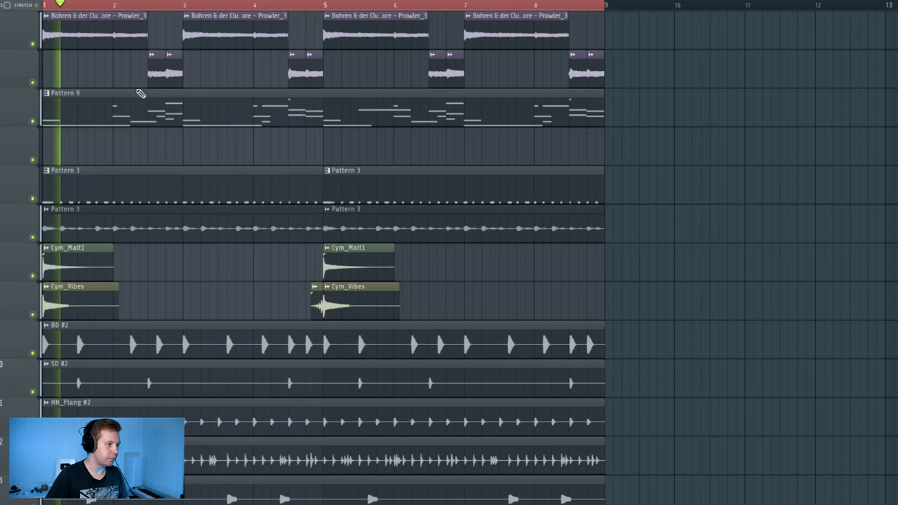
right_click(141, 205)
right_click(351, 201)
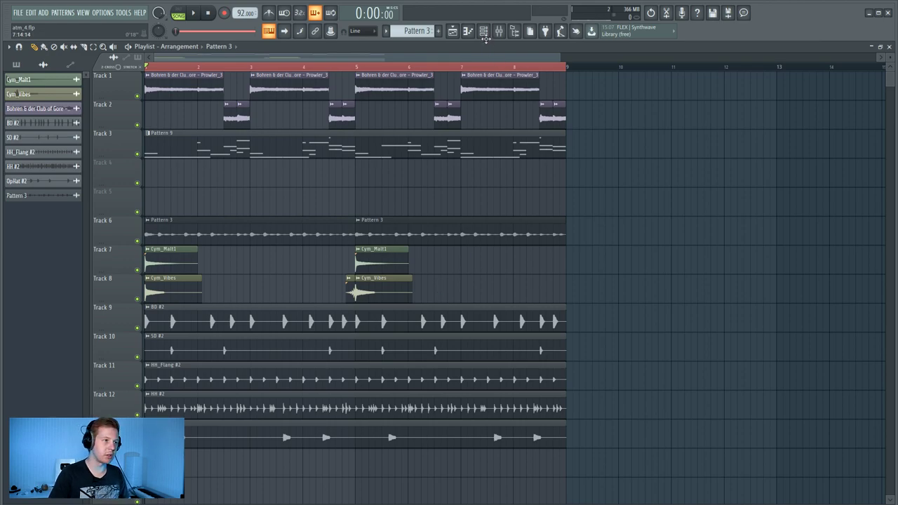
Step: Route the drum, Pattern 3 and cymbal audio channels to mixer tracks 6 to 13 and the 808 to mixer track 14
click(483, 32)
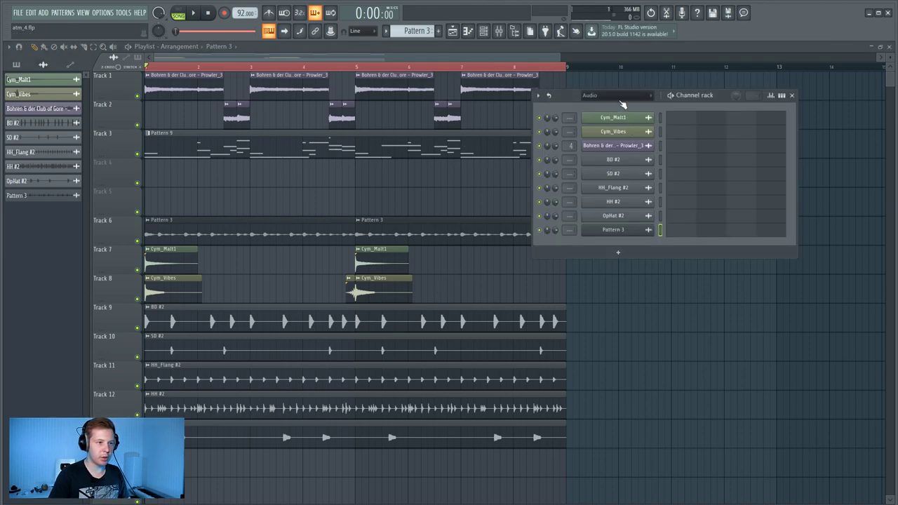
click(659, 161)
key(F9)
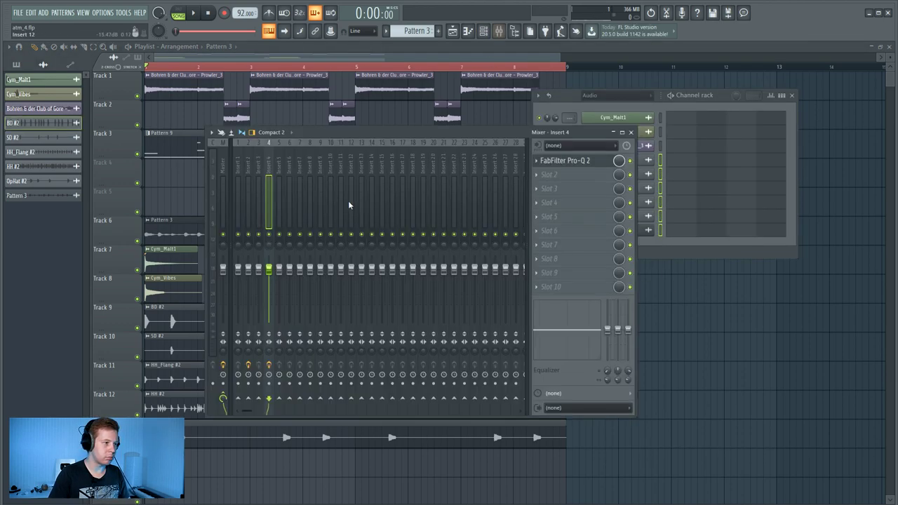
click(616, 96)
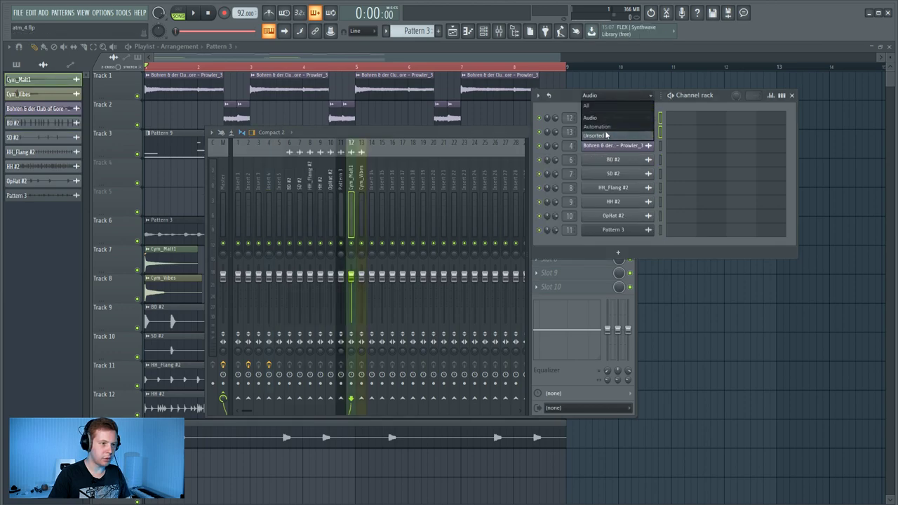
click(607, 135)
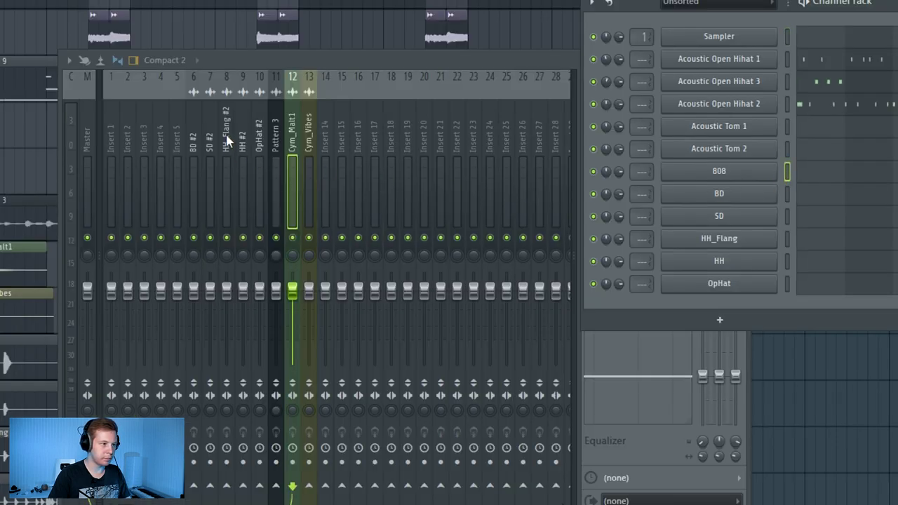
click(322, 144)
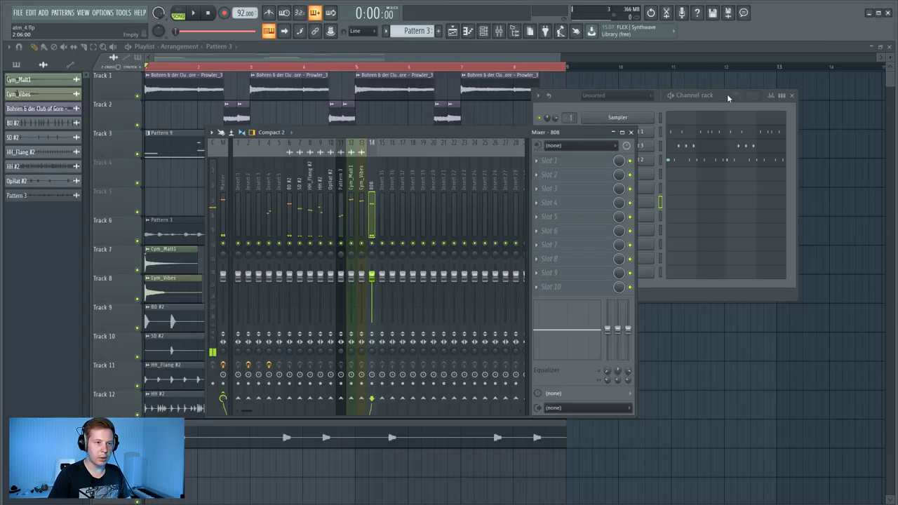
Step: Add a tom fill on C5 at the end of bar 4 in Pattern 9 using Acoustic Tom 1 and Acoustic Tom 2
click(729, 98)
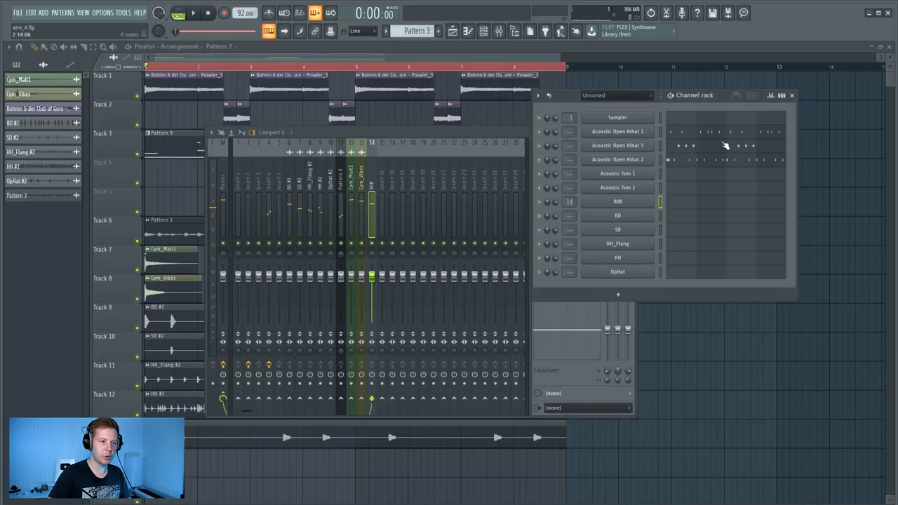
key(Right)
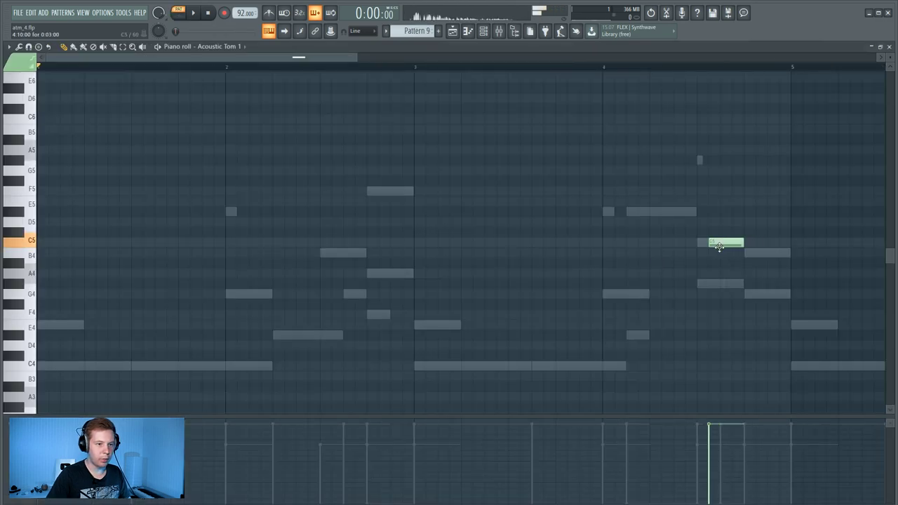
click(744, 66)
key(space)
key(space)
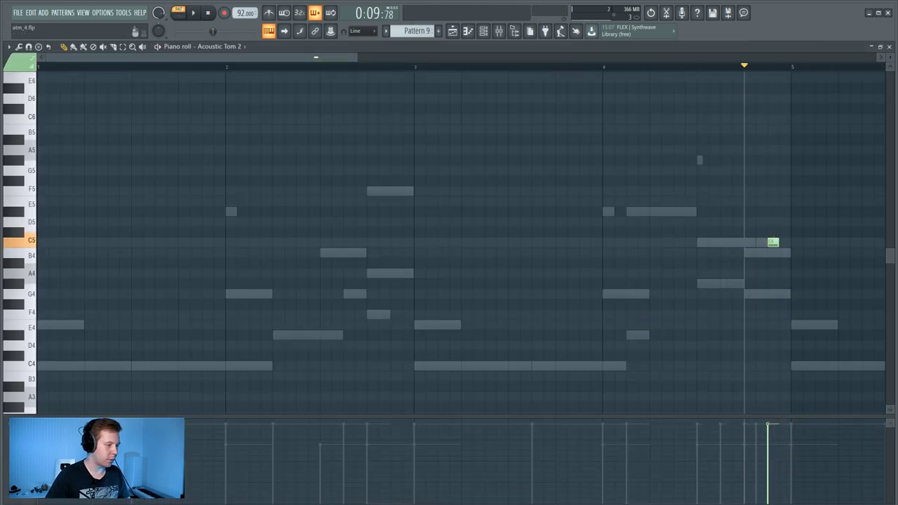
scroll(701, 503, up, 1)
click(890, 46)
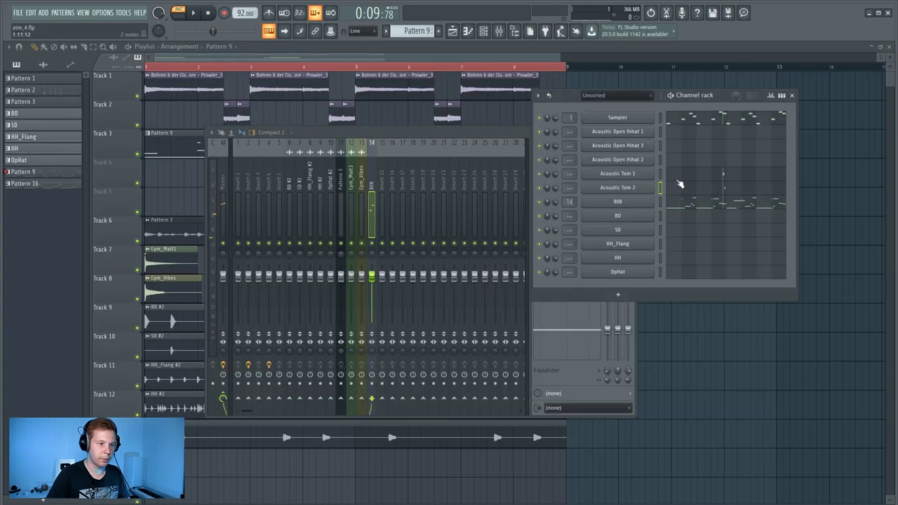
Step: Move the Acoustic Tom 1 and Acoustic Tom 2 fill notes from Pattern 9 into a new empty pattern
key(F4)
click(660, 187)
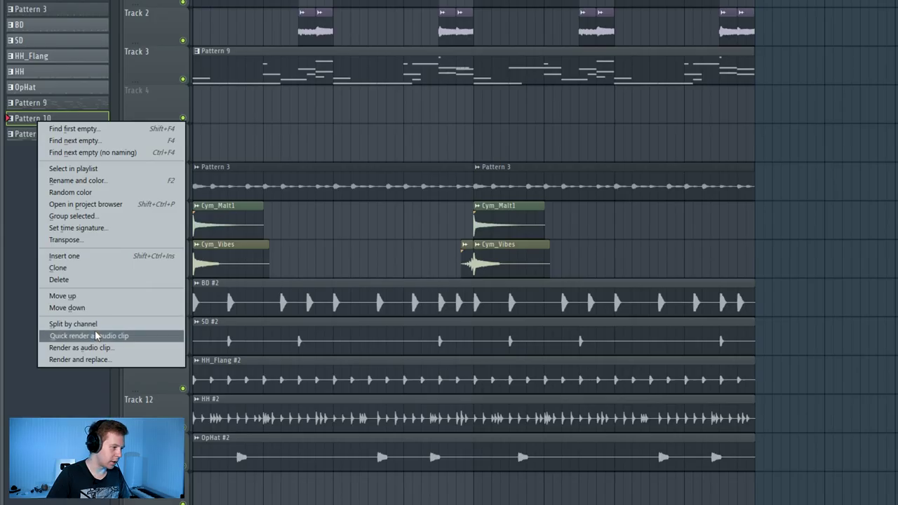
Step: Render the tom fill in Pattern 10 as an audio clip at 140 BPM and set the project tempo back to 92 BPM
click(121, 336)
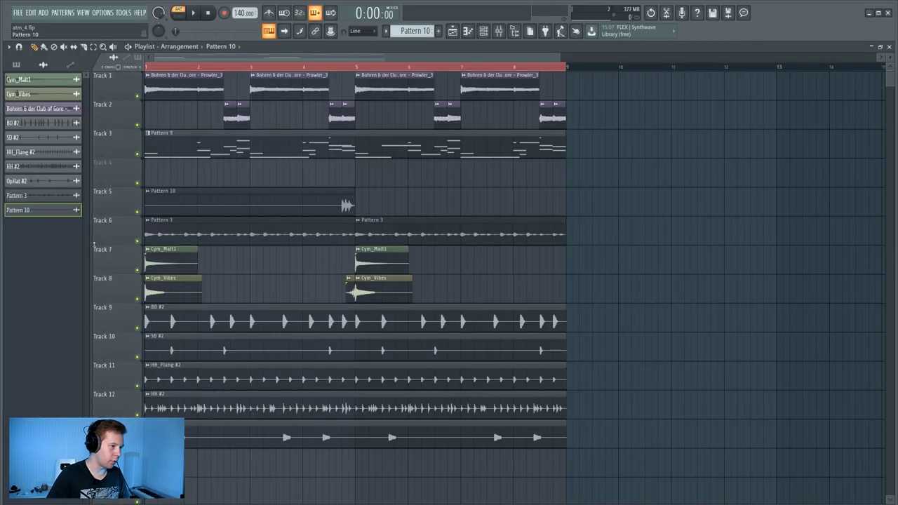
drag(243, 13, 242, 35)
key(Return)
Step: Stretch the Pattern 10 audio clip on Track 5 to exactly four bars, duplicate it at bar 5, and play back the fill
drag(279, 211, 353, 215)
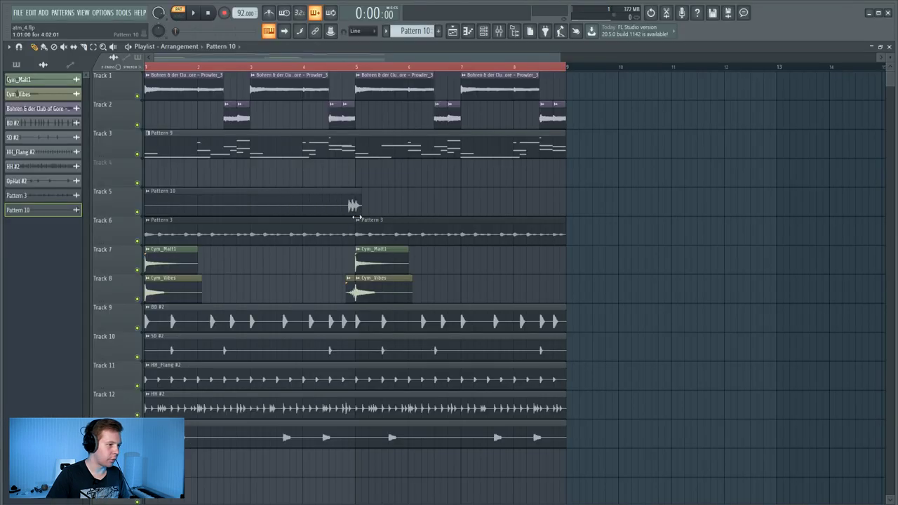
drag(245, 201, 453, 200)
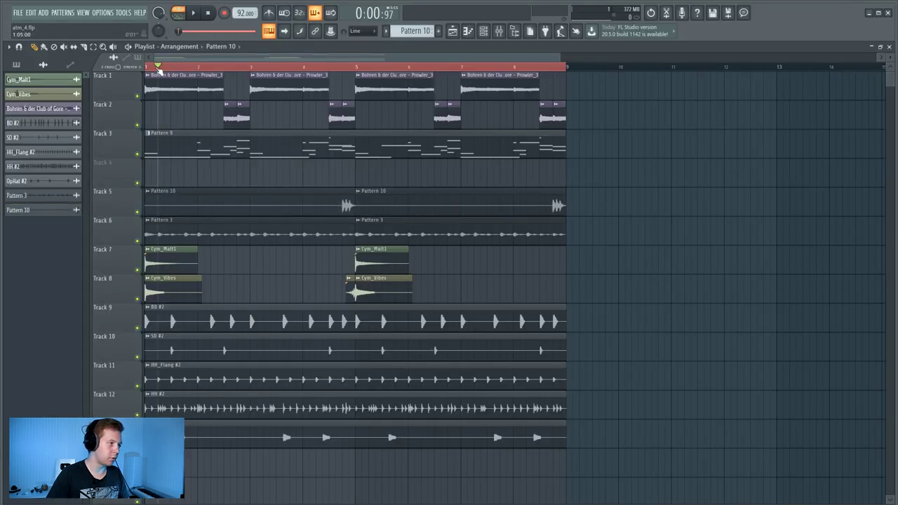
key(space)
click(328, 69)
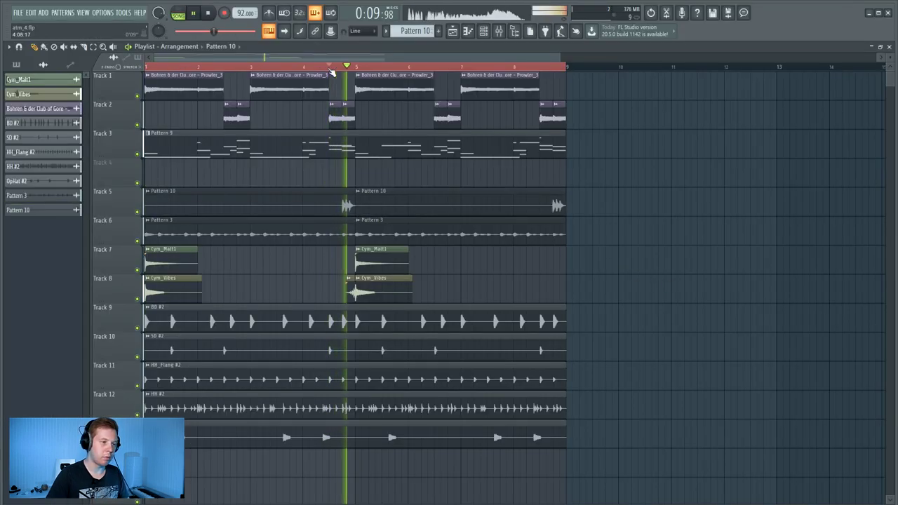
key(space)
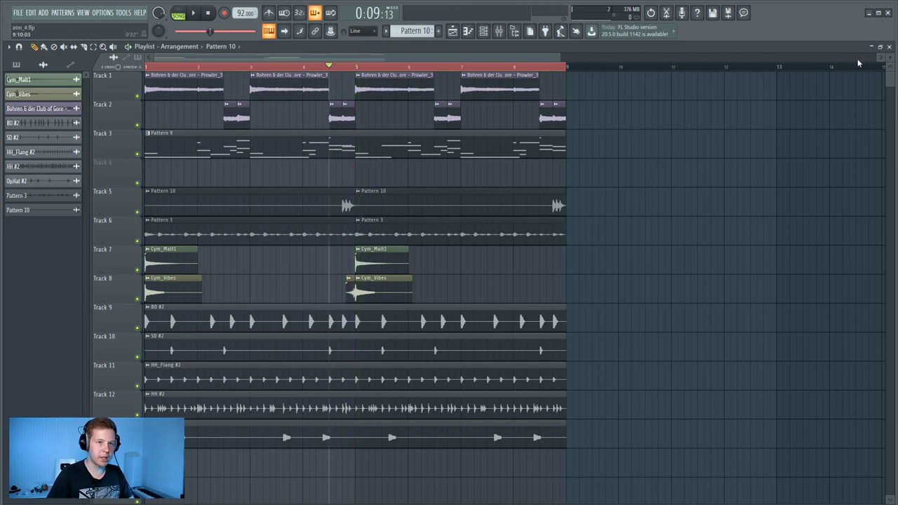
Step: Route the Pattern 10 audio clip to mixer track 15 and set the Pro-Q 2 low cut on Insert 4 to about 208 Hz
double_click(381, 209)
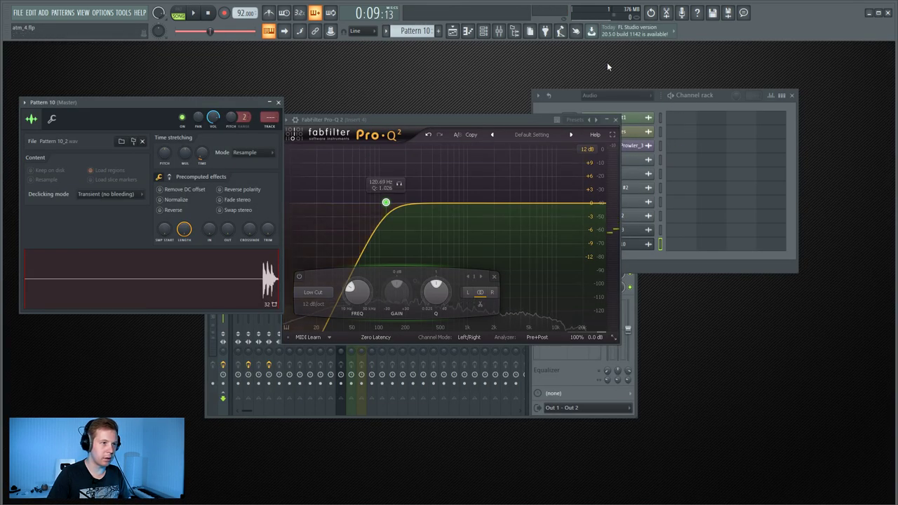
click(311, 179)
click(374, 187)
key(ctrl+l)
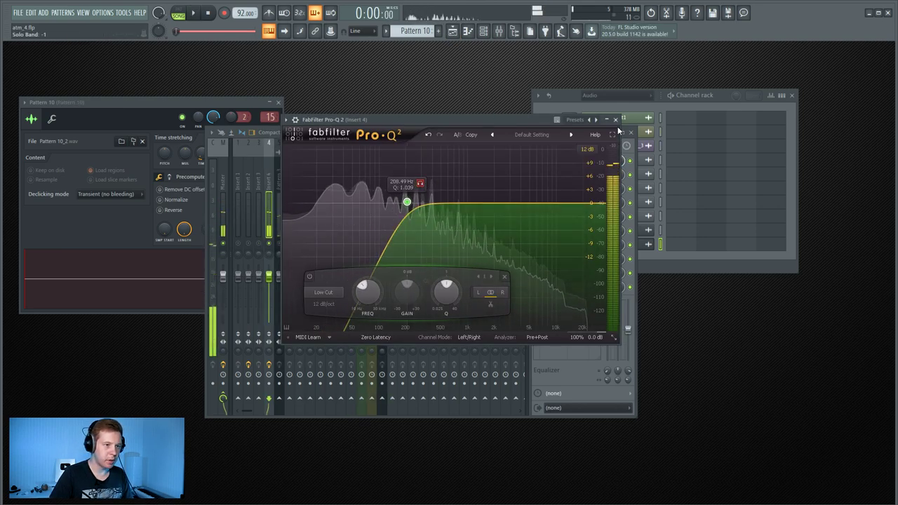
click(616, 119)
Step: Add Decimort 2 to slot 2 of Insert 4 and load its MPC60 preset
click(562, 174)
mouse_move(551, 187)
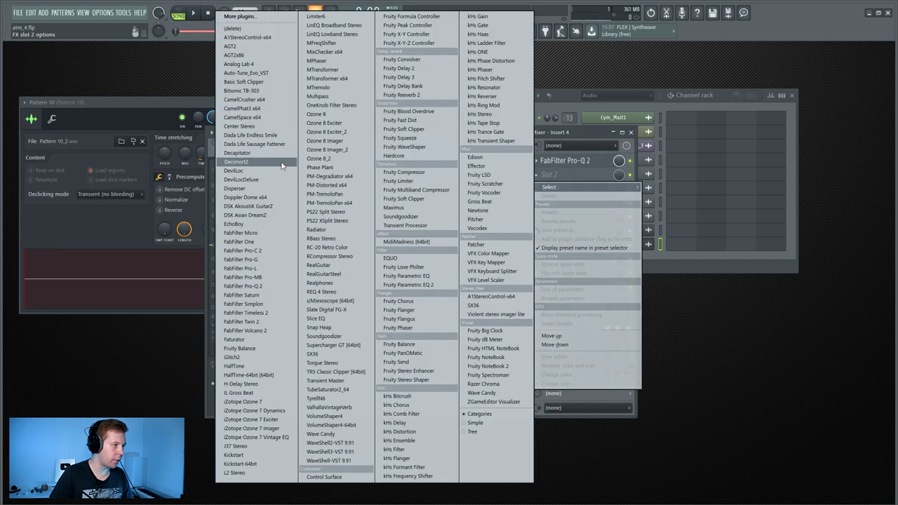
click(237, 161)
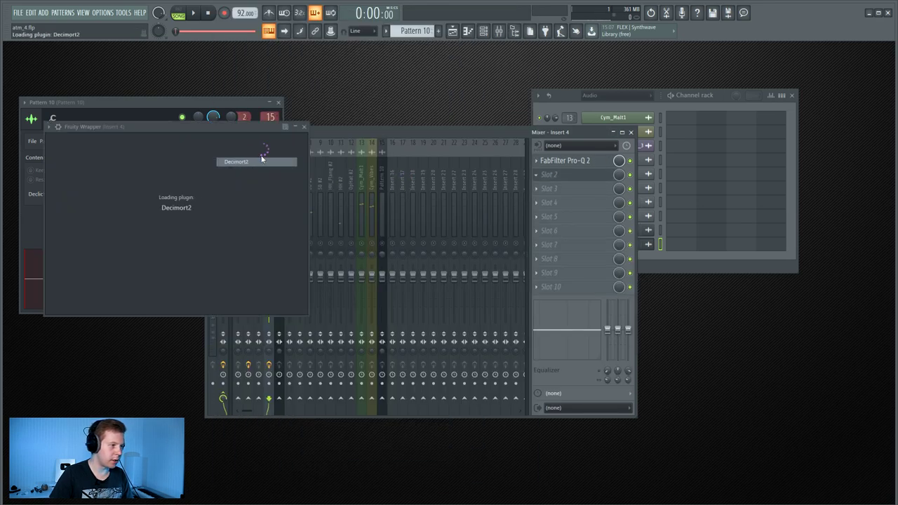
click(316, 161)
click(316, 162)
click(314, 164)
scroll(446, 353, right, 3)
click(480, 412)
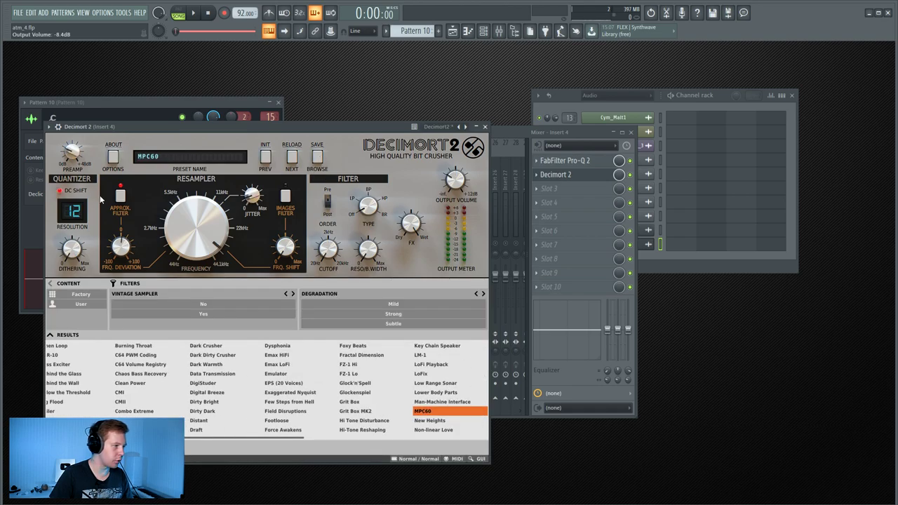
Step: Add RC-20 Retro Color to slot 3 of Insert 4 with less Noise, a lower high cut, Magnetic at 39% and Space enabled
click(537, 188)
mouse_move(550, 201)
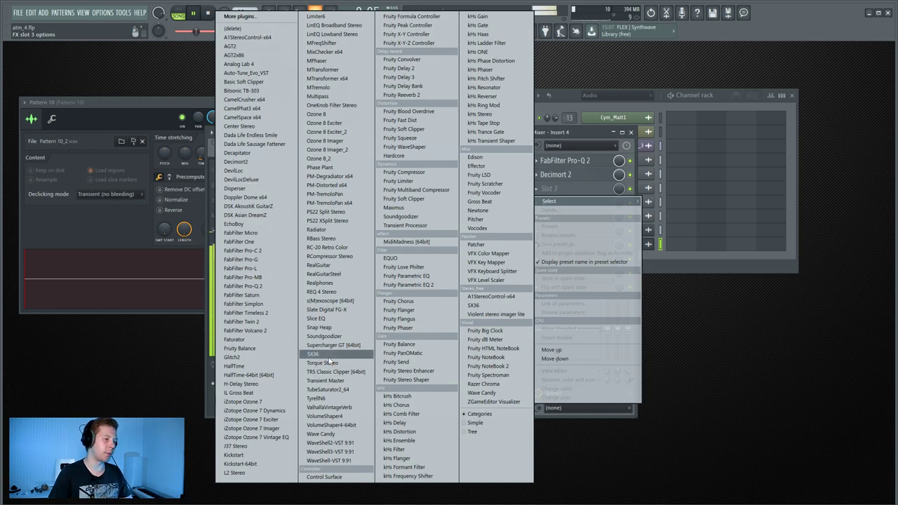
click(330, 247)
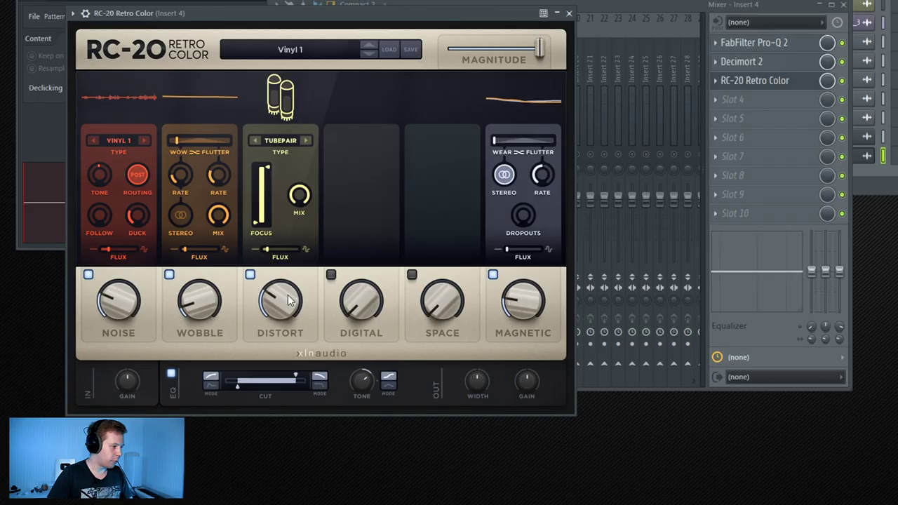
drag(106, 302, 121, 322)
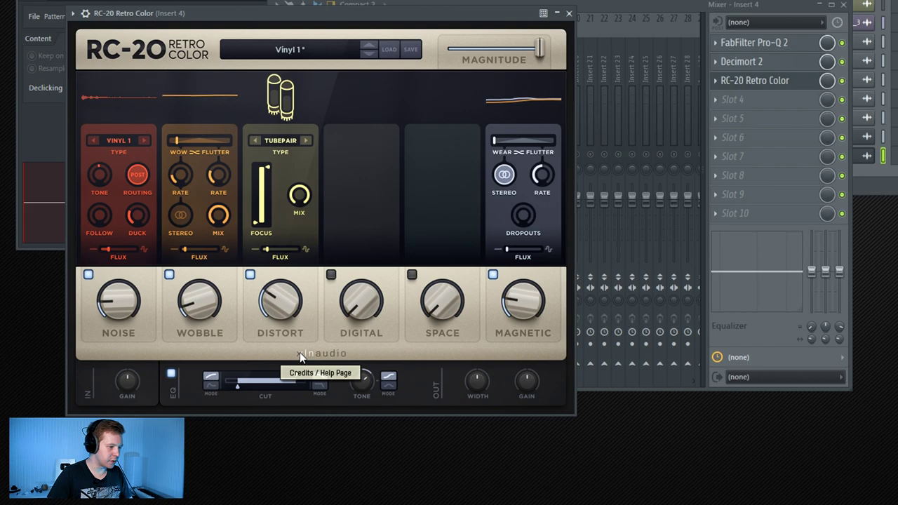
drag(318, 382, 283, 377)
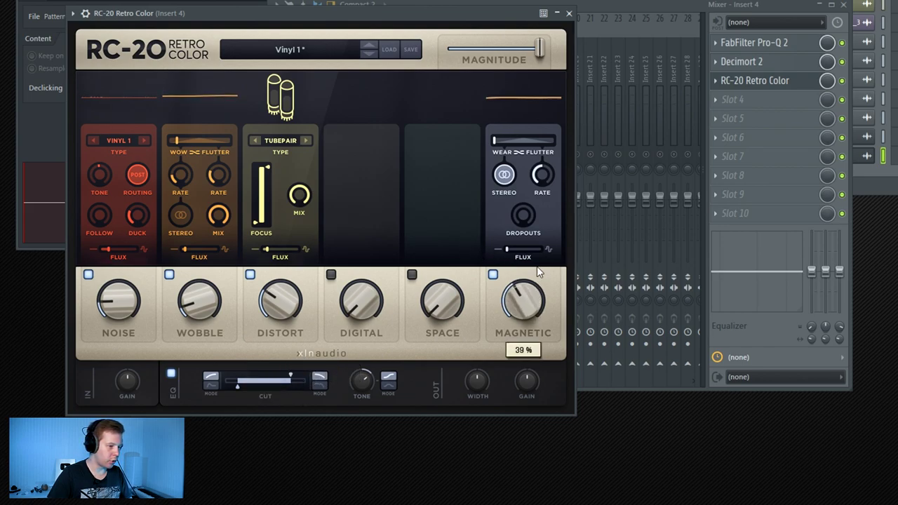
click(418, 316)
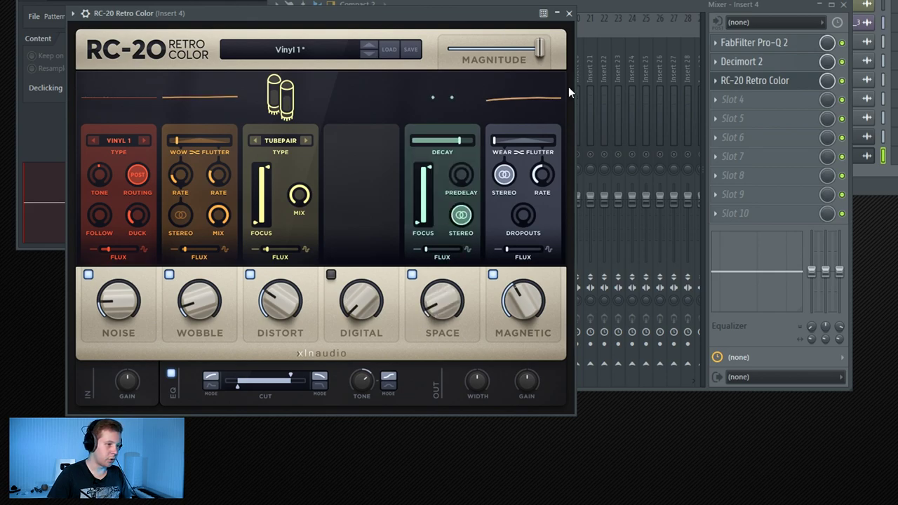
click(570, 14)
Step: Add a second FabFilter Pro-Q 2 to slot 4 of Insert 4 and reduce the low end with a low shelf
click(733, 99)
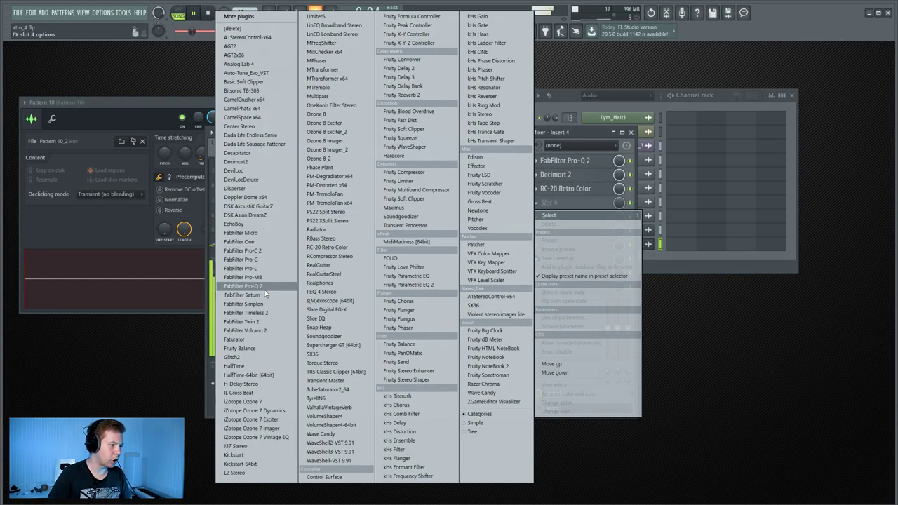
click(242, 287)
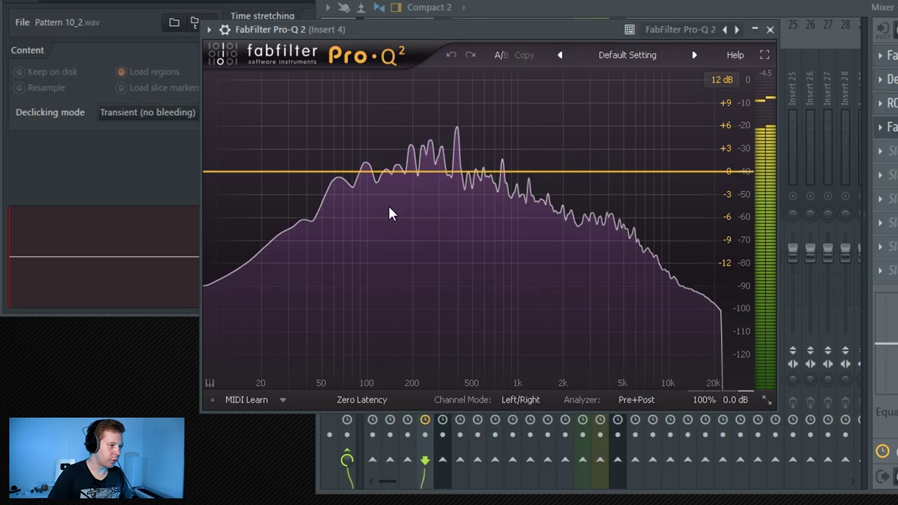
drag(256, 217, 356, 249)
click(482, 137)
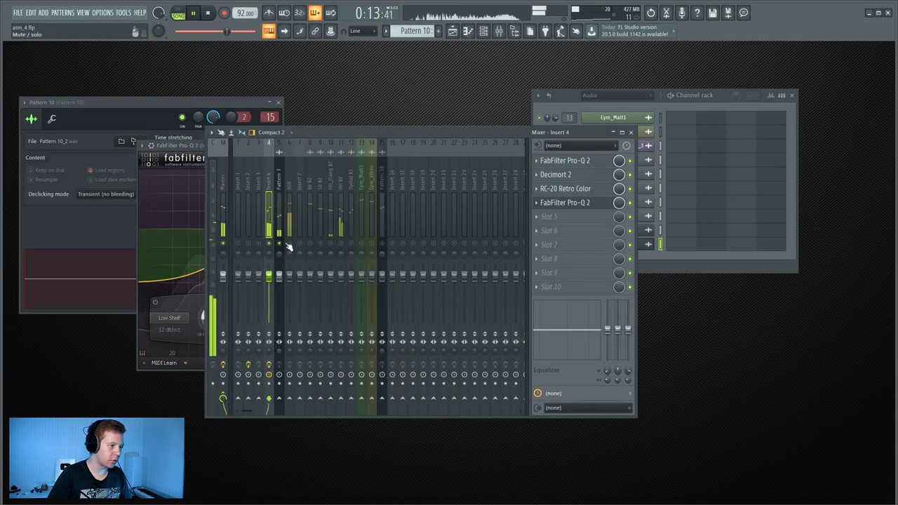
Step: Add Decapitator with its default settings to slot 1 of the 808 mixer track
click(289, 184)
click(559, 163)
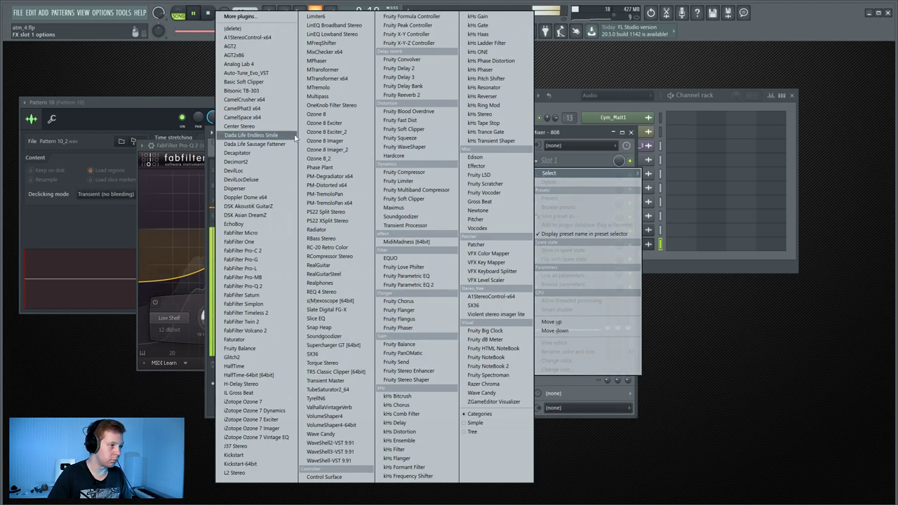
click(236, 152)
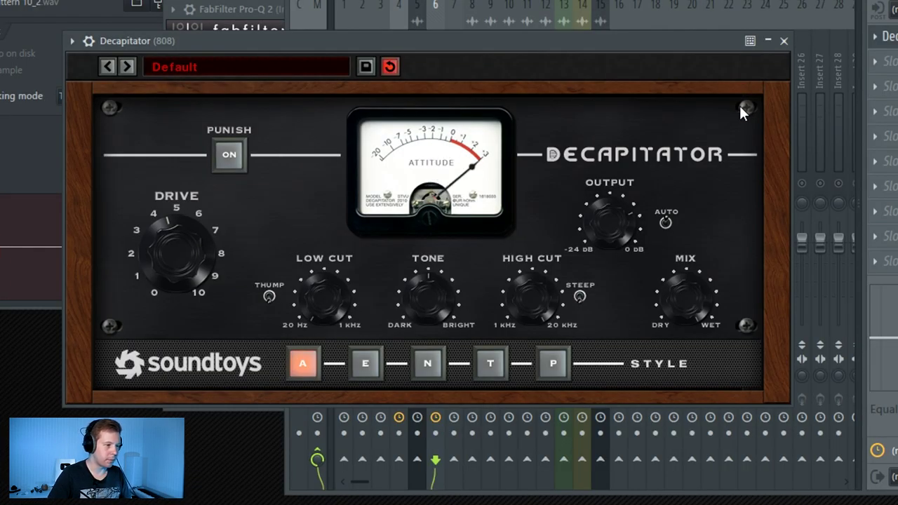
click(784, 41)
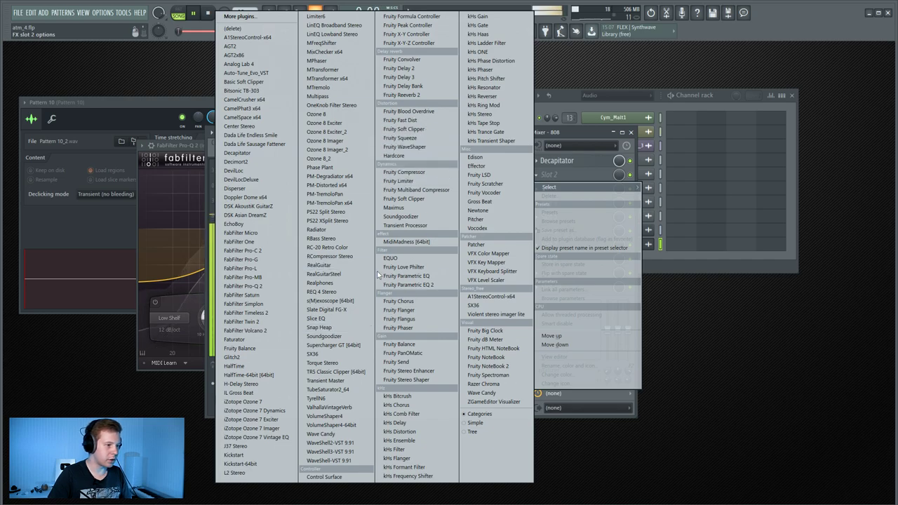
Step: Add Ozone 8 Imager to slot 2 of the 808 track, enable Stereoize at 6.0 ms and widen Band 2
click(324, 140)
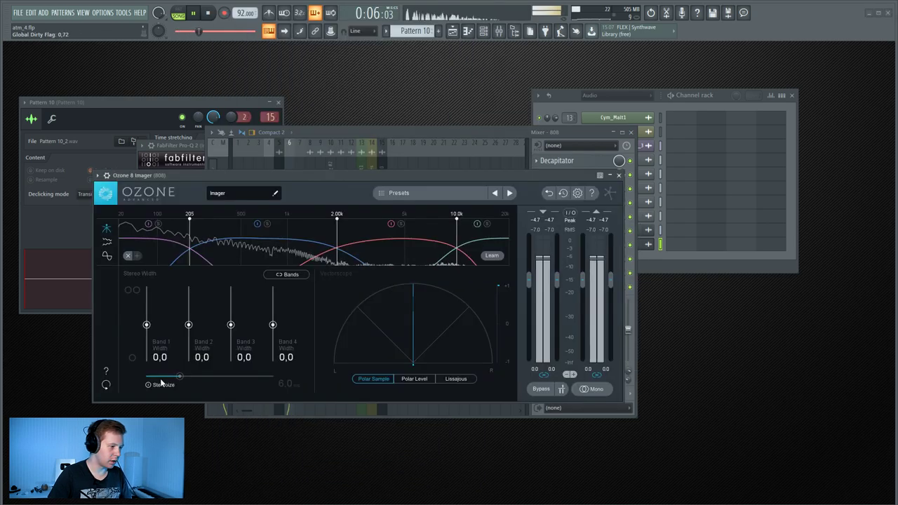
drag(160, 378, 180, 377)
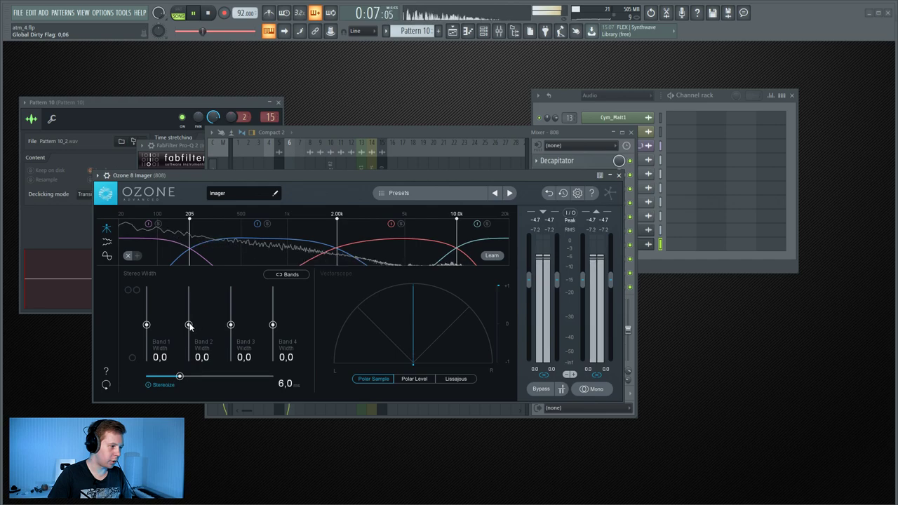
drag(188, 324, 188, 301)
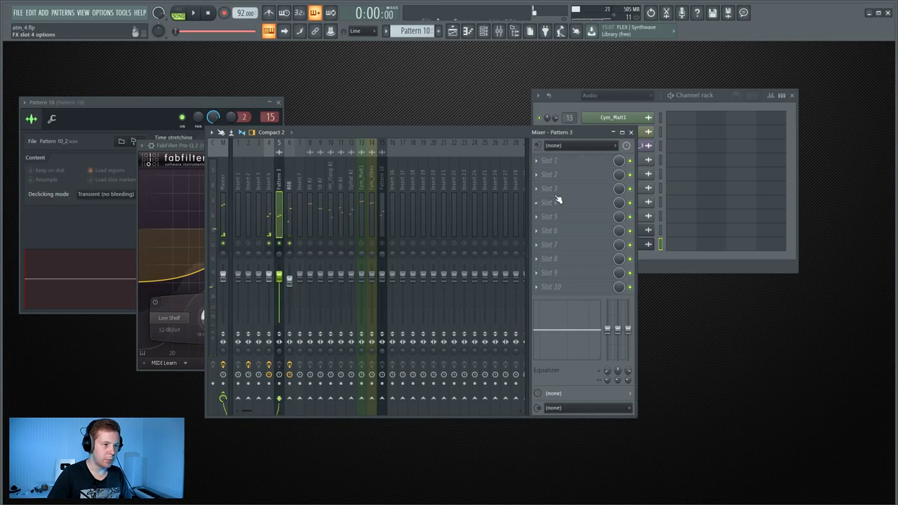
Step: Add Decimort 2 to slot 1 of the Pattern 3 mixer track and load its MPC60 preset
click(551, 161)
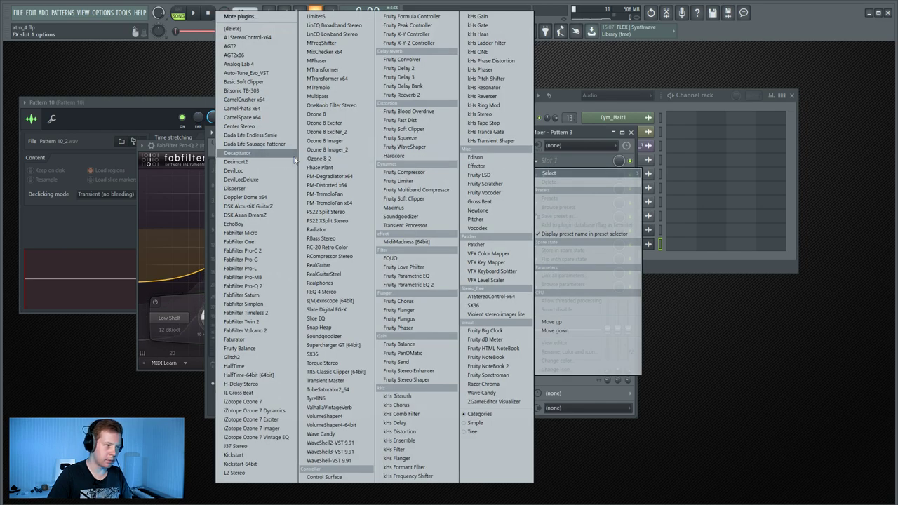
click(259, 162)
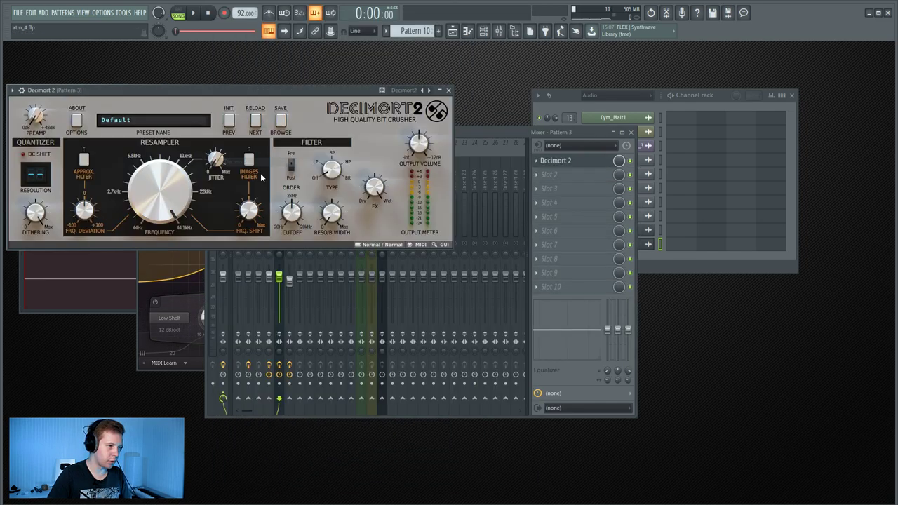
click(281, 123)
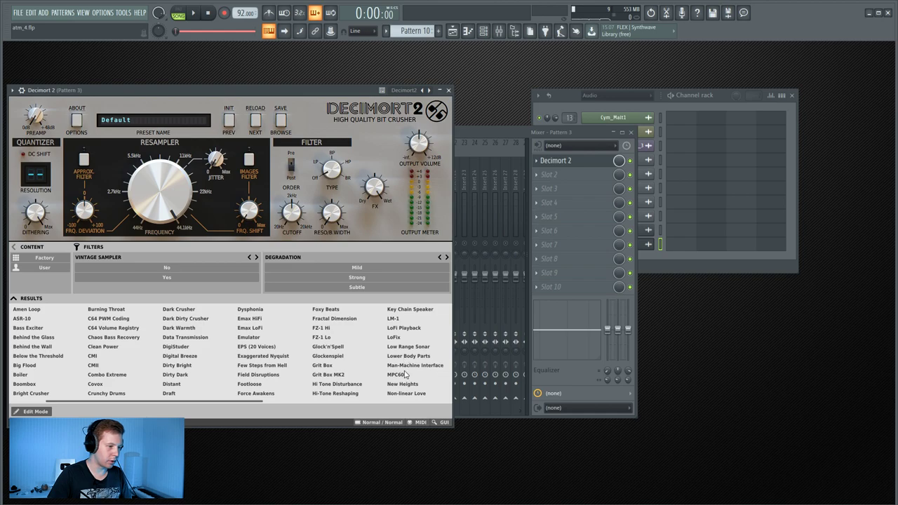
click(397, 374)
Step: Add RC-20 Retro Color to slot 2 of the Pattern 3 track with Space enabled, Magnetic at 42% and the high cut at 4593 Hz
click(550, 175)
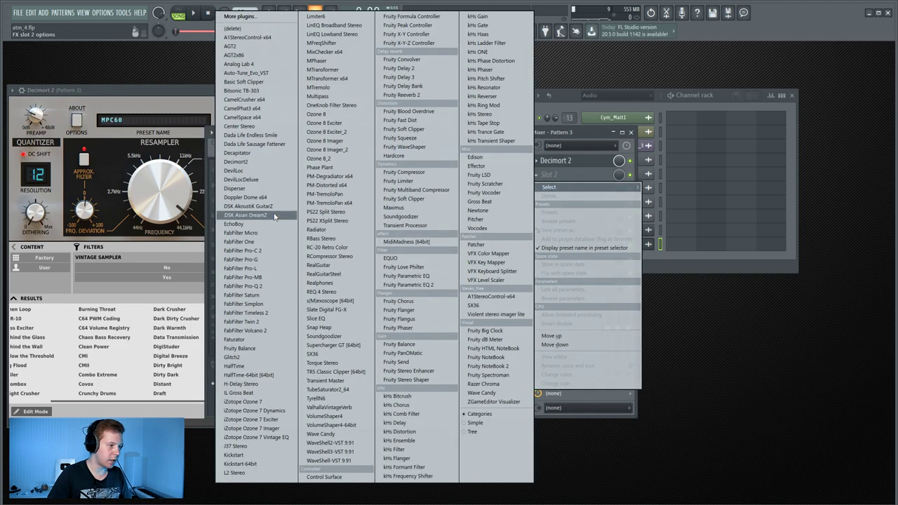
click(337, 246)
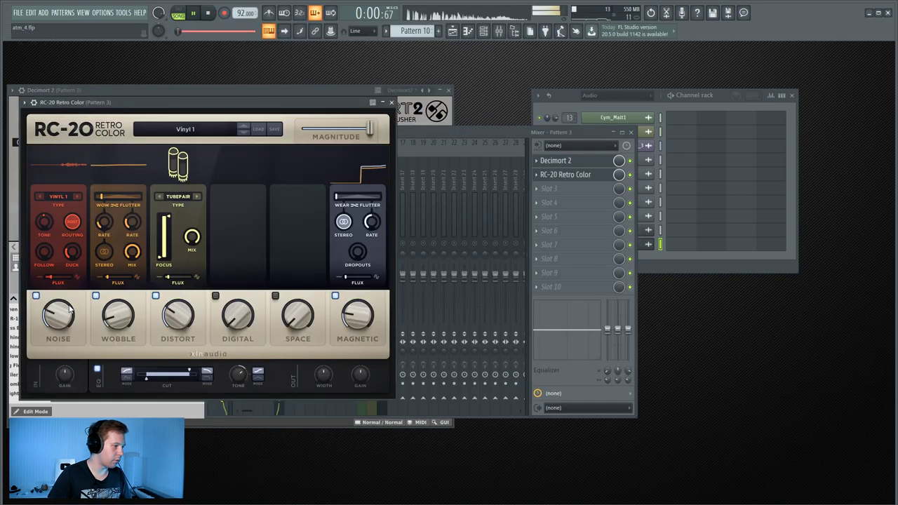
click(275, 296)
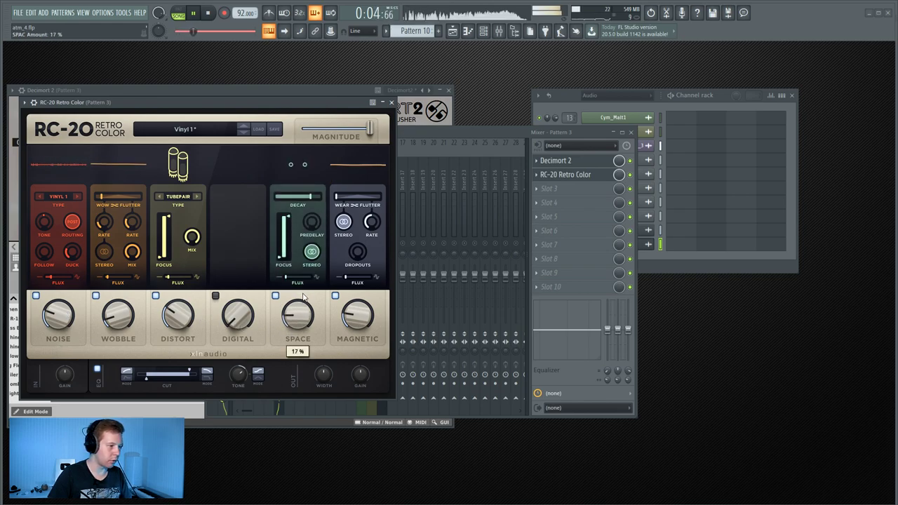
scroll(357, 320, up, 5)
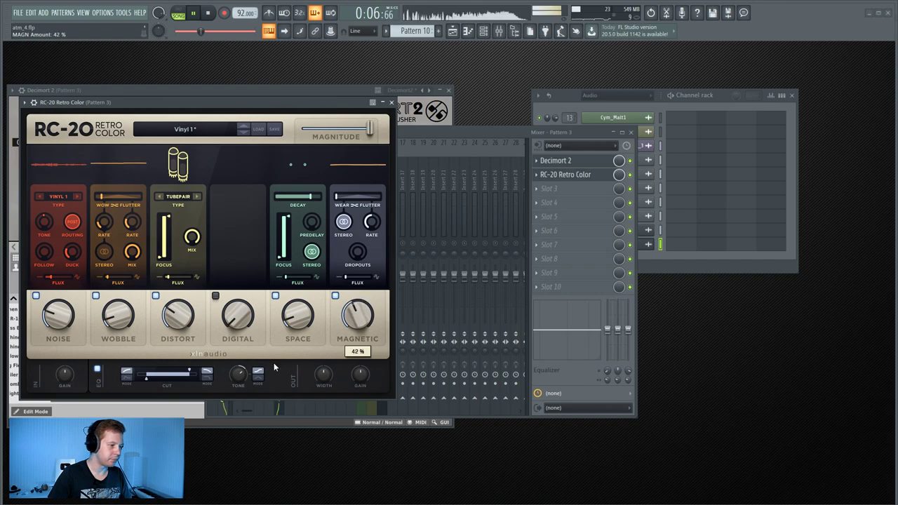
drag(193, 373, 187, 376)
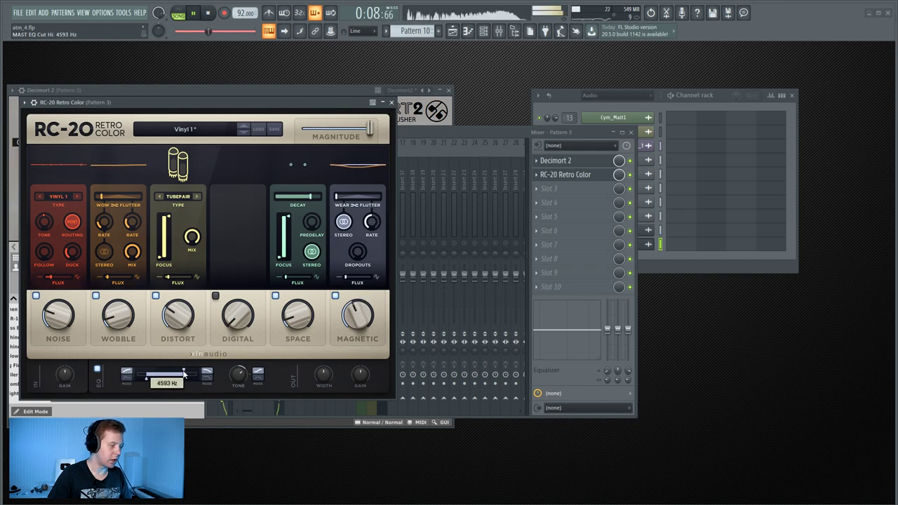
Step: Enable Digital at about 6% in the Pattern 3 track's RC-20, raise the high cut slightly and lower Noise
mouse_move(240, 324)
mouse_down()
mouse_move(241, 279)
mouse_move(238, 317)
mouse_up()
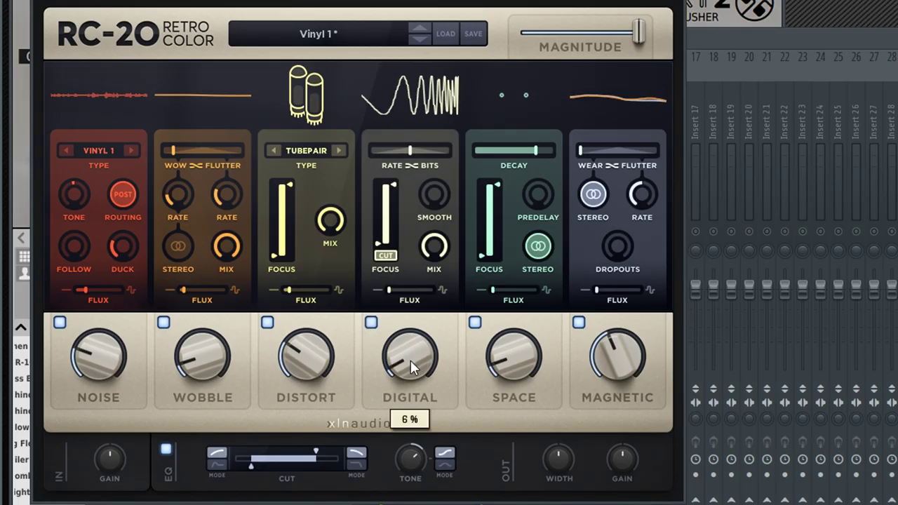
drag(316, 453, 325, 456)
drag(106, 361, 106, 368)
Step: Add Fruity Stereo Shaper to slot 3 of the Pattern 3 track and shift its Delay toward the right channel
click(672, 2)
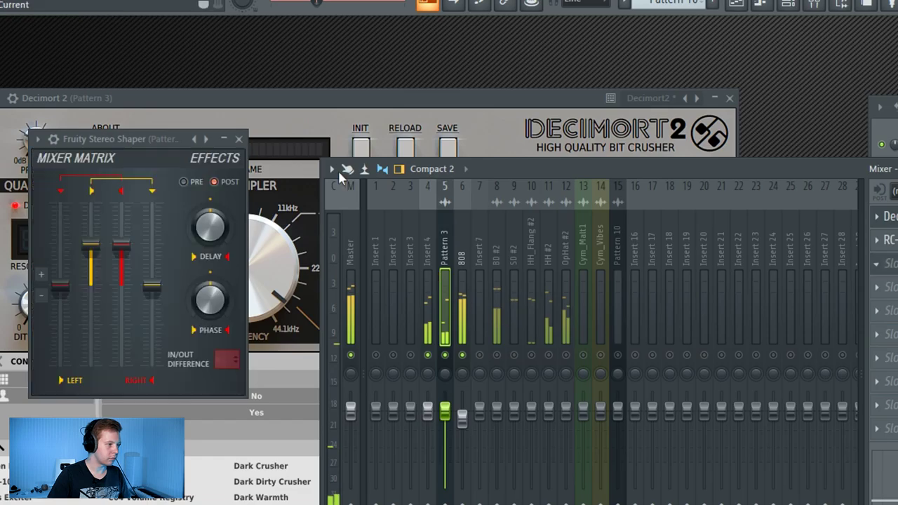
right_click(208, 140)
click(257, 282)
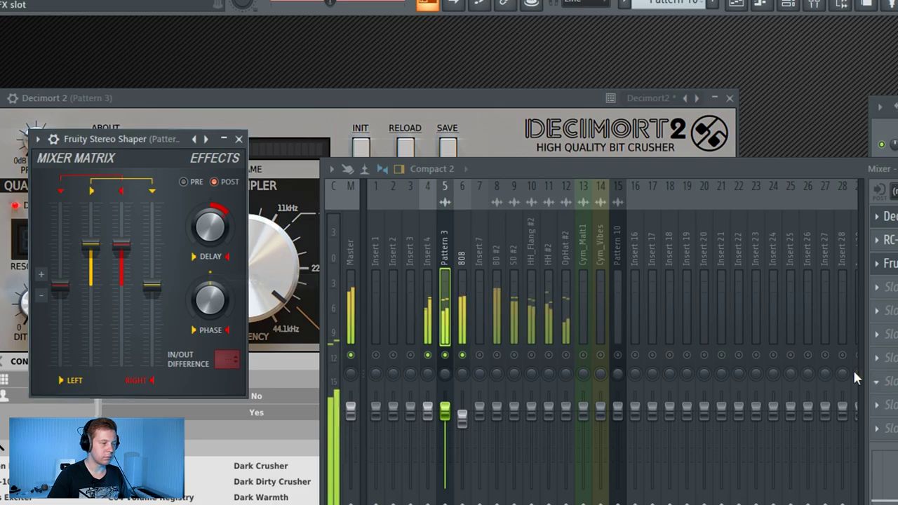
Step: Put Fruity parametric EQ 2 with the Radio preset in slot 4 of the Pattern 3 track and reshape its bands
click(239, 139)
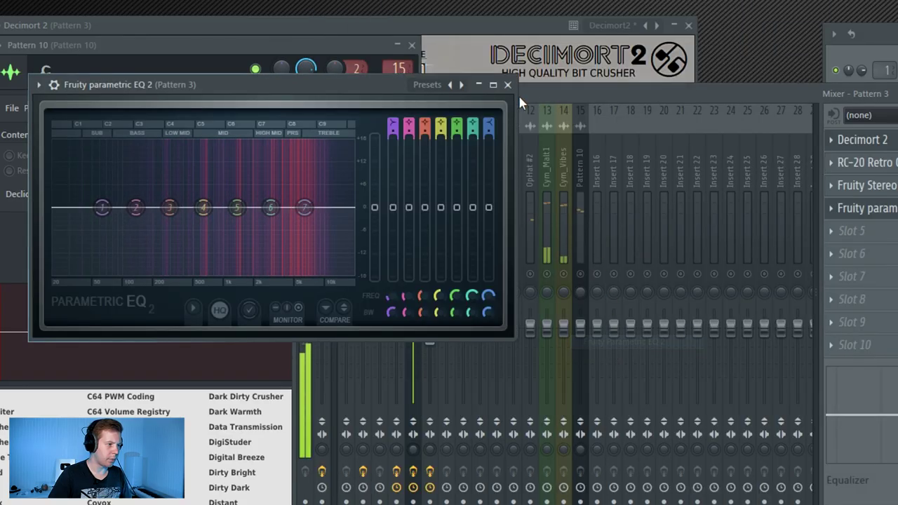
right_click(461, 85)
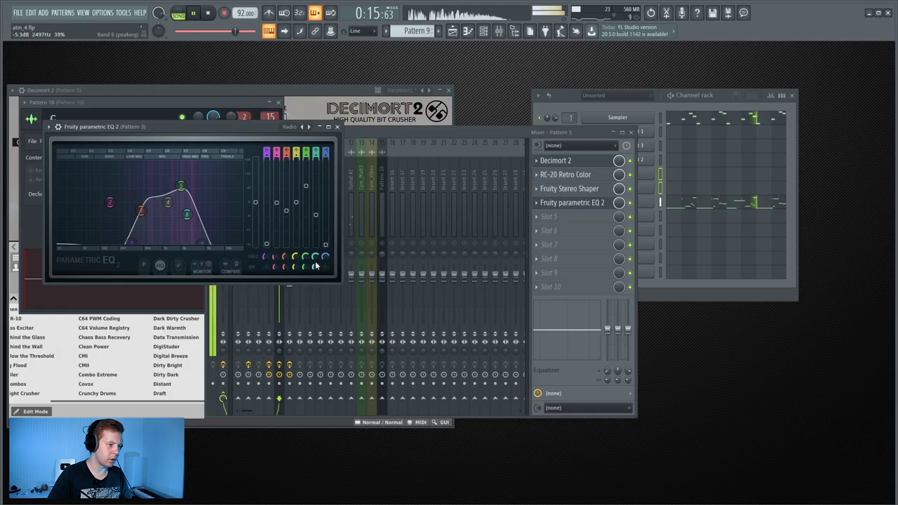
drag(164, 188, 163, 202)
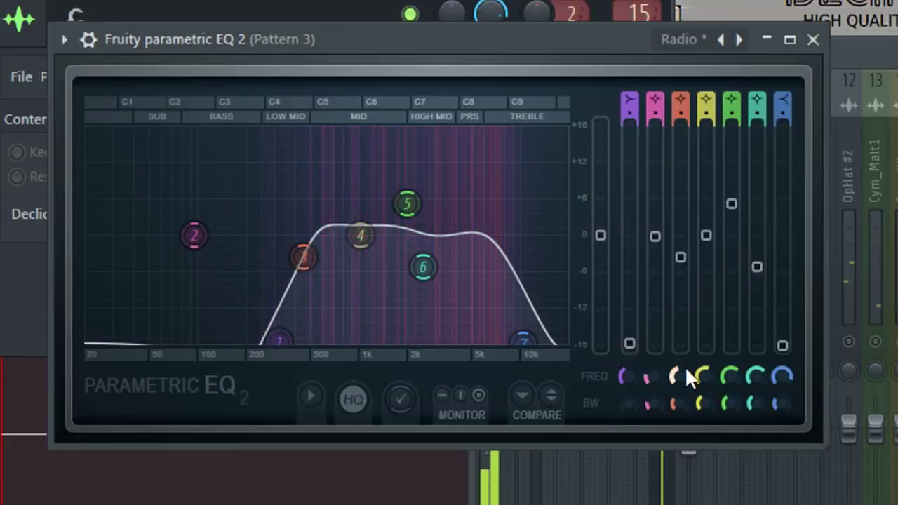
mouse_move(686, 368)
mouse_down()
mouse_move(686, 387)
mouse_move(679, 382)
mouse_up()
drag(681, 257, 681, 266)
drag(650, 375, 649, 386)
drag(622, 371, 623, 392)
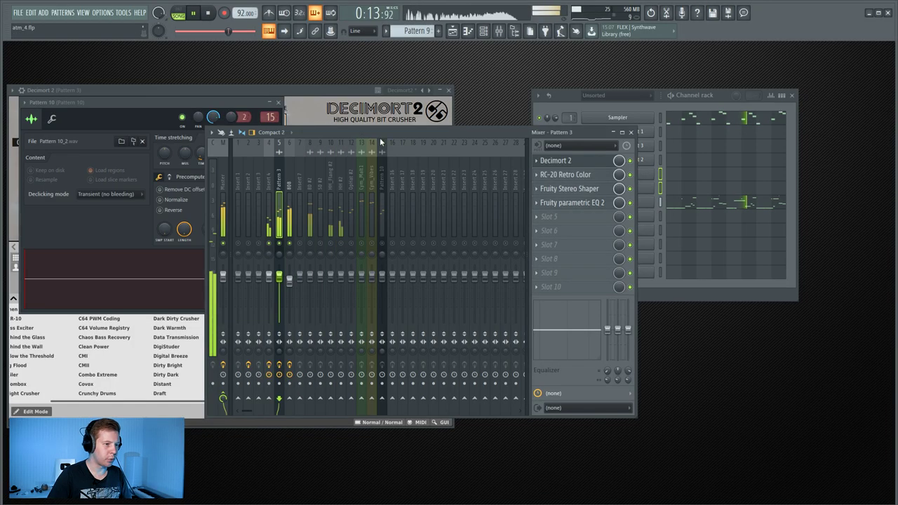
Step: Add FabFilter Pro-Q 2 to slot 5 and HalfTime to slot 6 of the Pattern 3 track
click(552, 217)
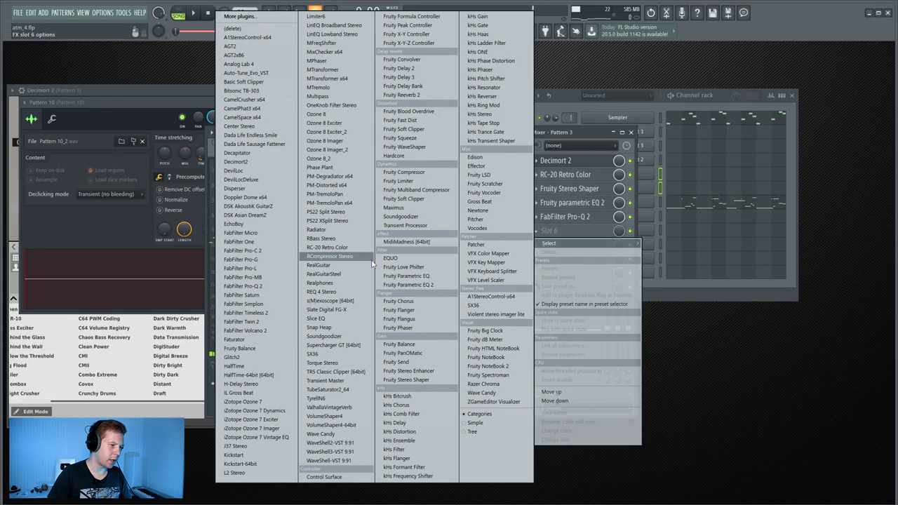
click(263, 376)
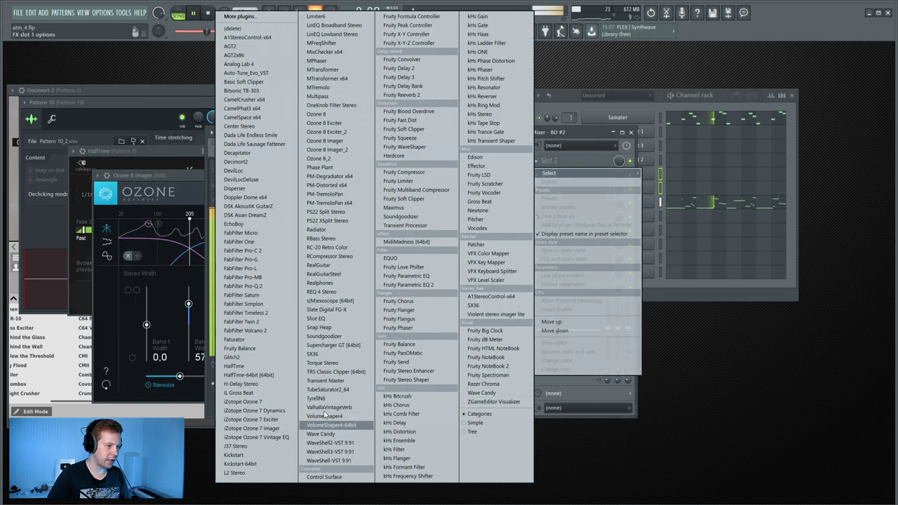
Step: Add Ozone 8 Imager to slot 1 of the BD #2 track and set its first two crossovers to 338 Hz and 1.32 kHz
click(346, 141)
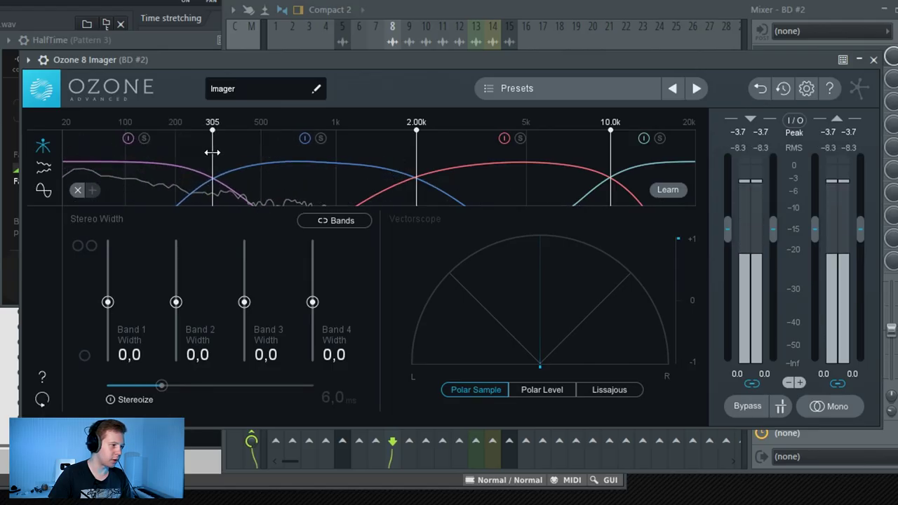
drag(212, 151, 222, 151)
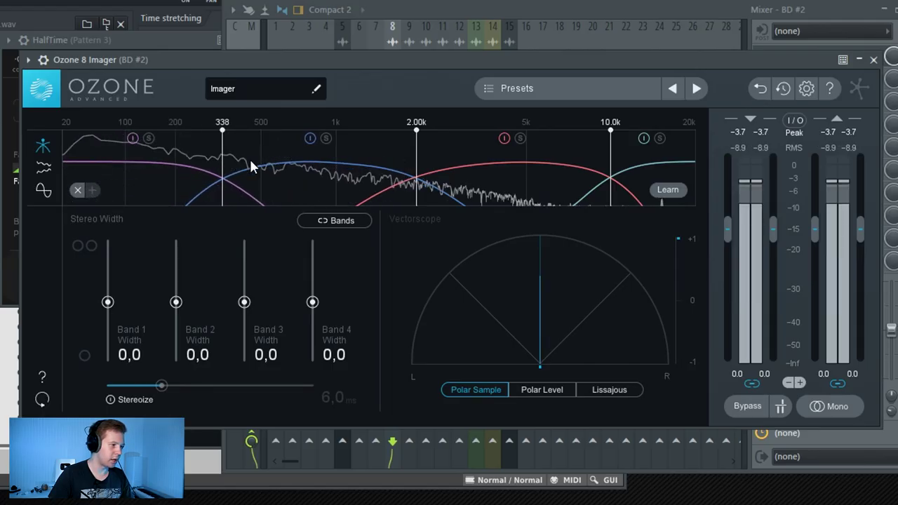
drag(416, 155, 368, 157)
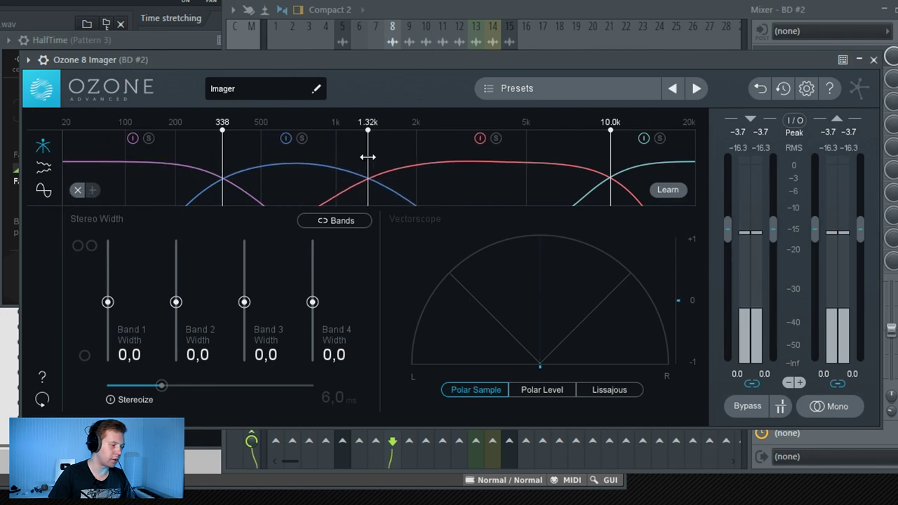
Step: Enable Stereoize in BD #2's Ozone 8 Imager with Band 2 Width at 100, and raise the BD #2 fader
click(132, 395)
drag(181, 302, 236, 201)
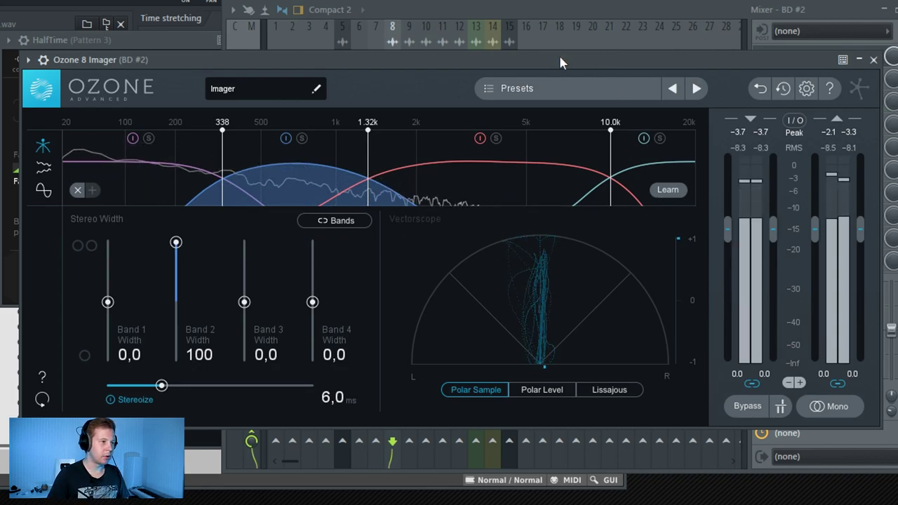
click(557, 20)
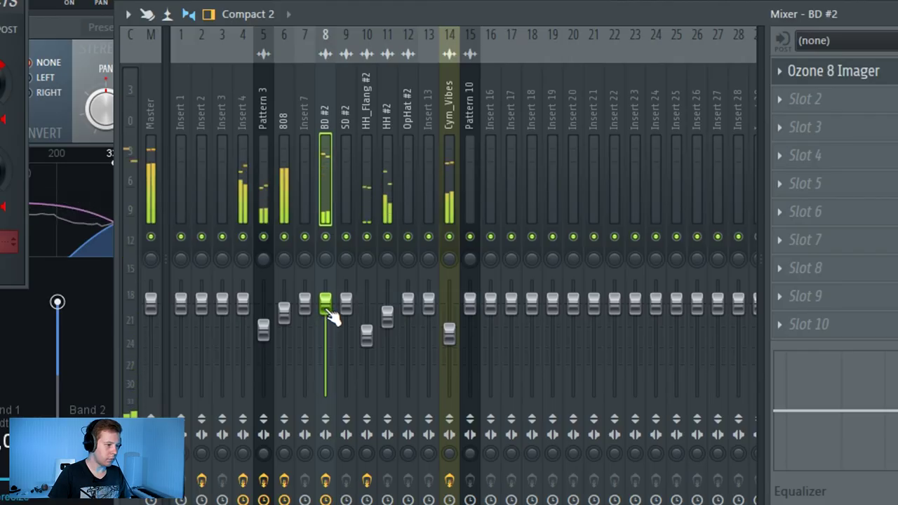
drag(333, 317, 326, 256)
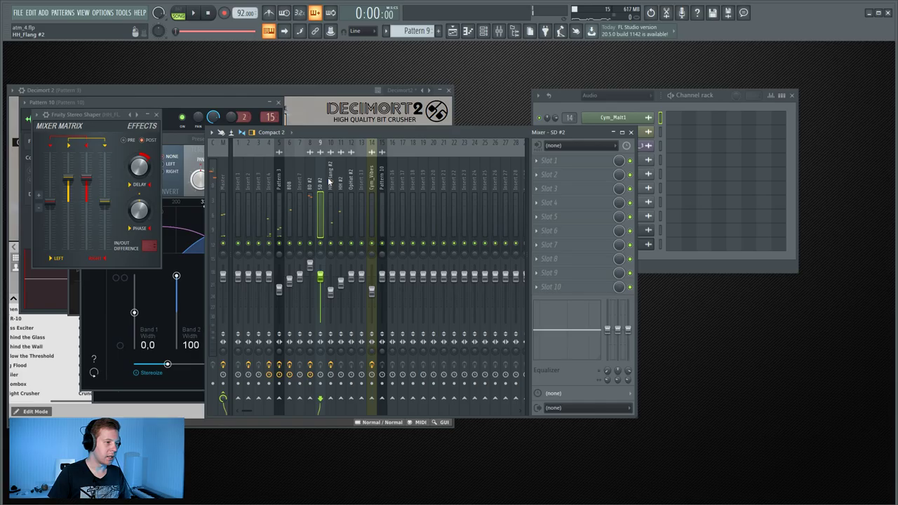
Step: Add Fruity Reeverb 2 to slot 1 of the SD #2 track and load its low_rev preset
click(573, 168)
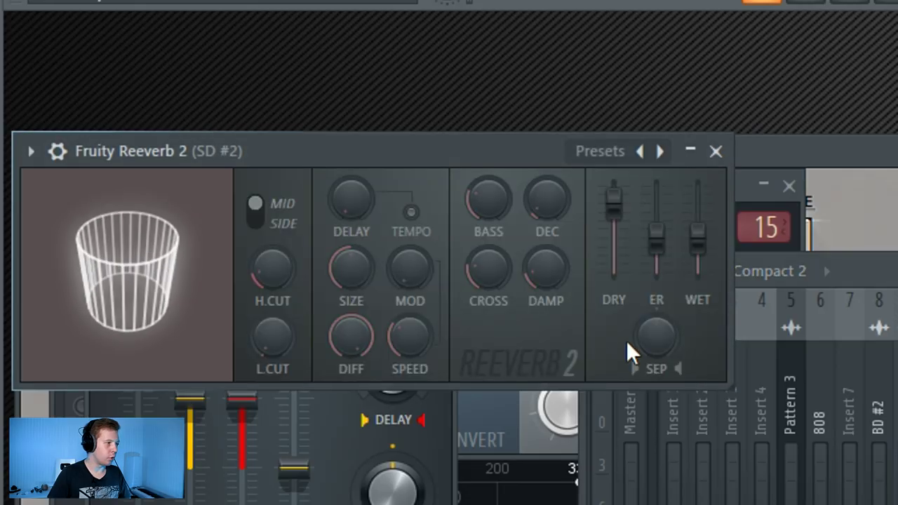
click(649, 150)
click(705, 269)
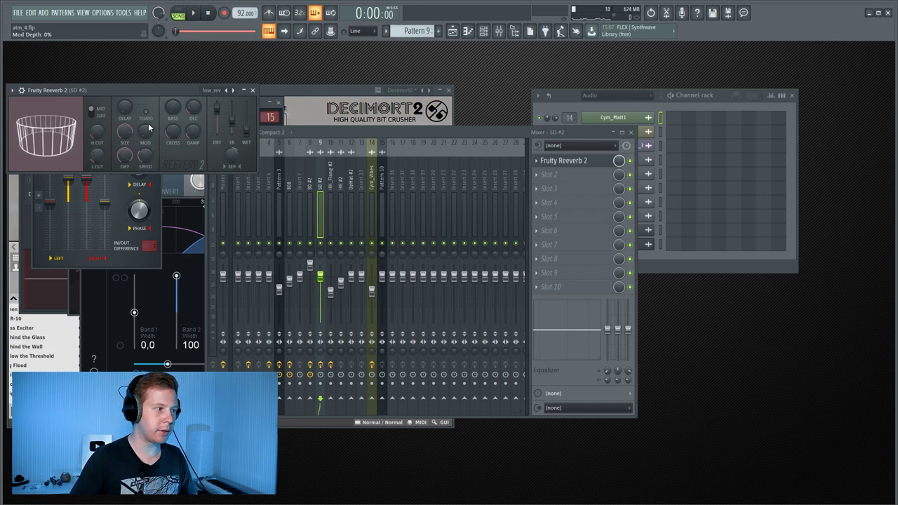
key(space)
key(space)
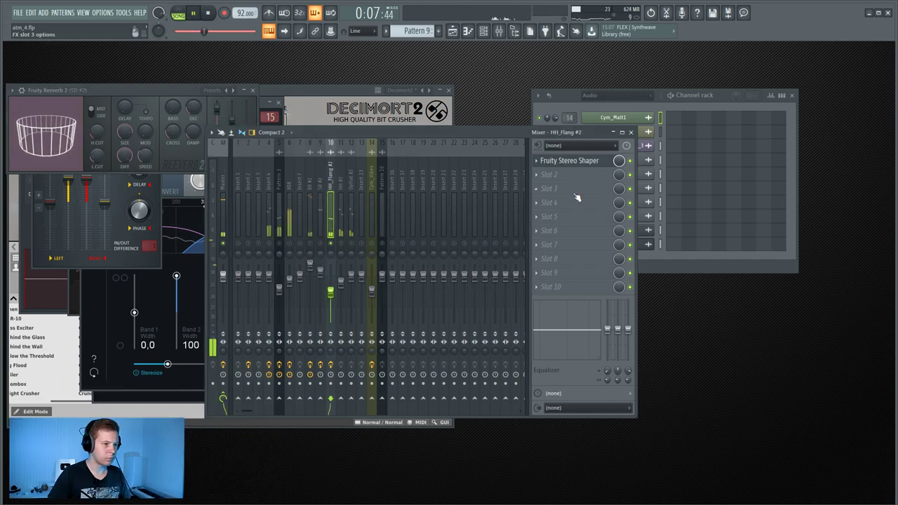
Step: Add Fruity Reeverb 2 to slot 2 of the HH_Flang #2 and HH #2 tracks and choose a reverb preset
click(558, 174)
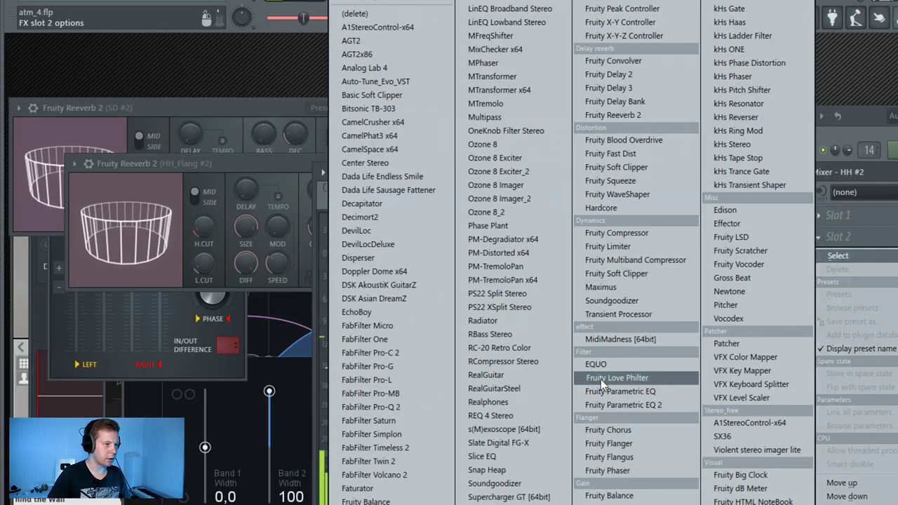
click(638, 116)
click(417, 201)
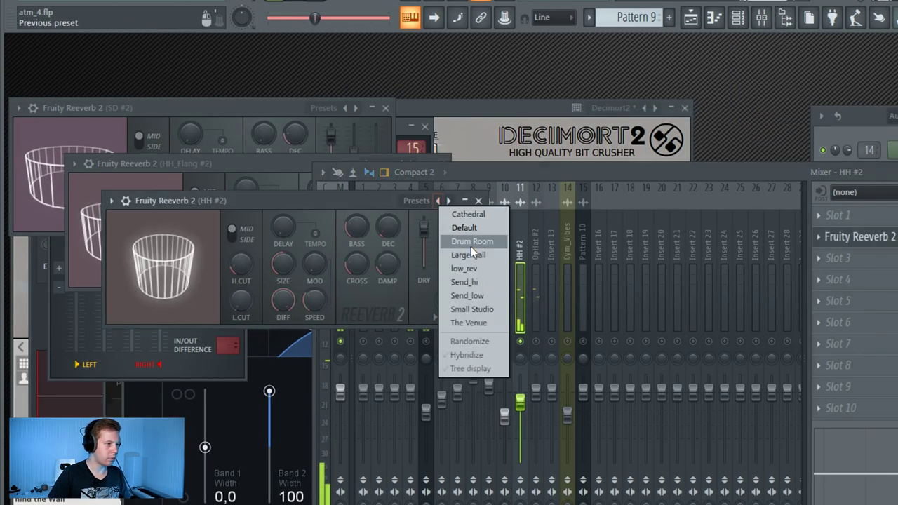
click(469, 275)
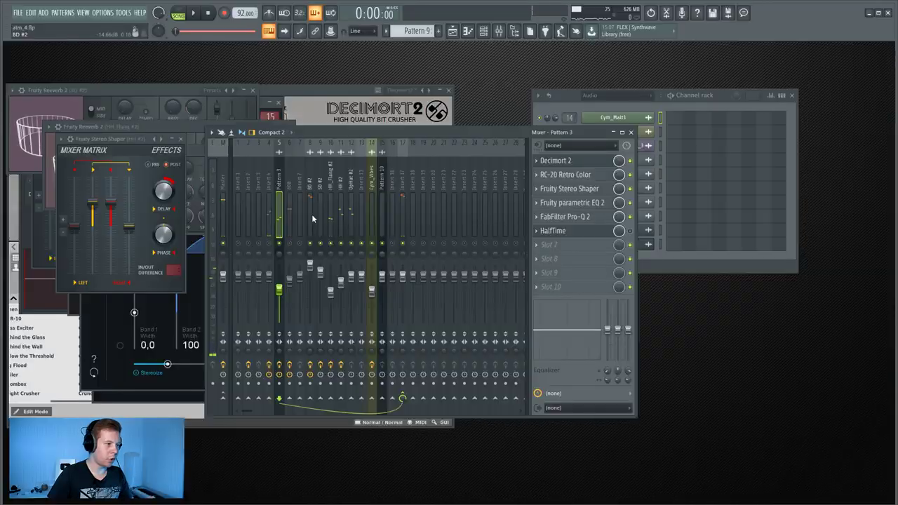
Step: Send the HH_Flang #2, HH #2, OpHat #2, Cym_Vibes and Pattern 3 tracks to Insert 20
click(320, 181)
click(332, 174)
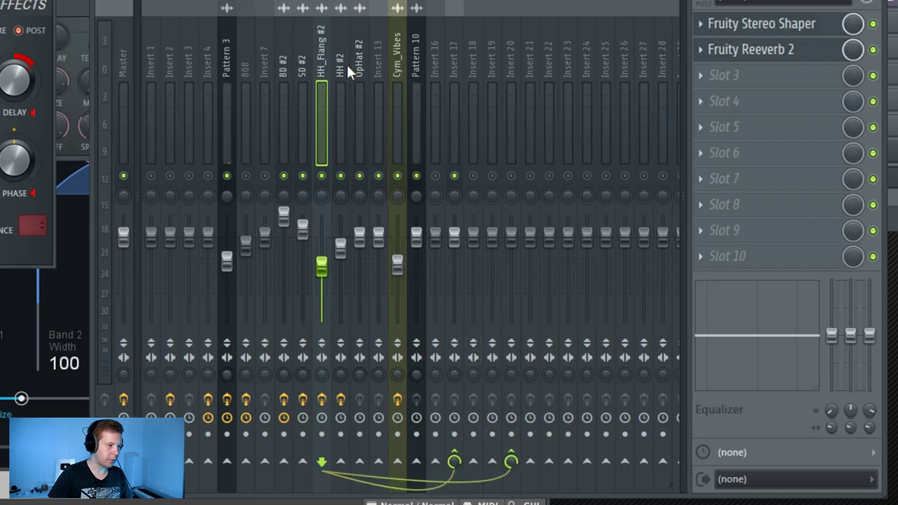
click(344, 67)
key(Right)
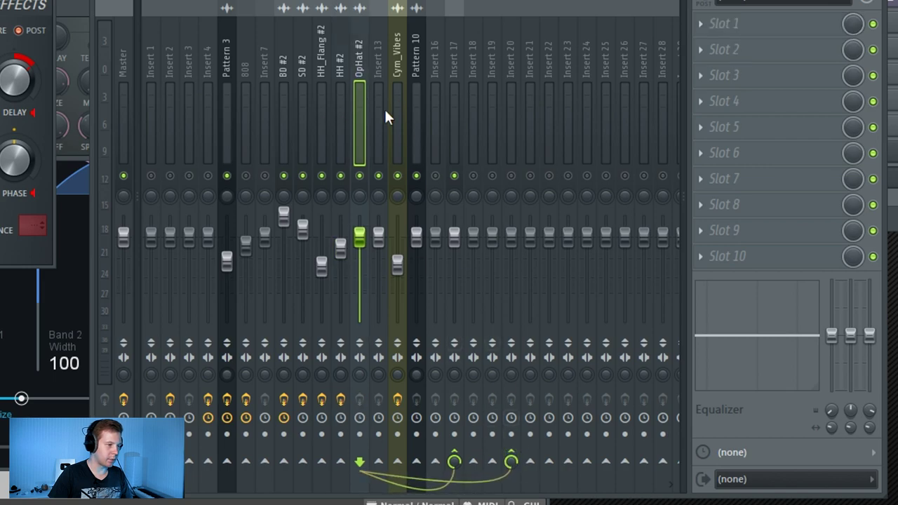
click(397, 65)
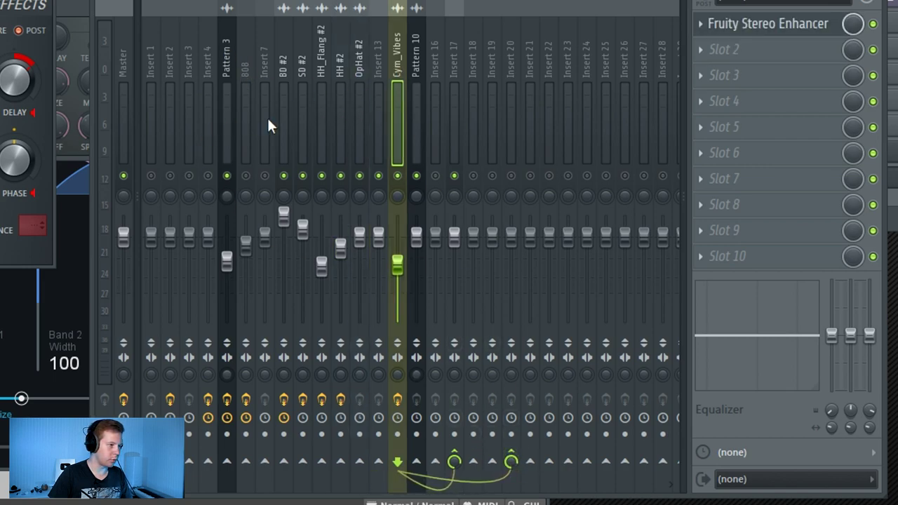
click(223, 64)
click(511, 461)
Step: Add H-Delay Stereo to slot 1 of Insert 20, enable Ping Pong and adjust its HiPass, LoPass and Feedback
click(722, 25)
mouse_move(722, 46)
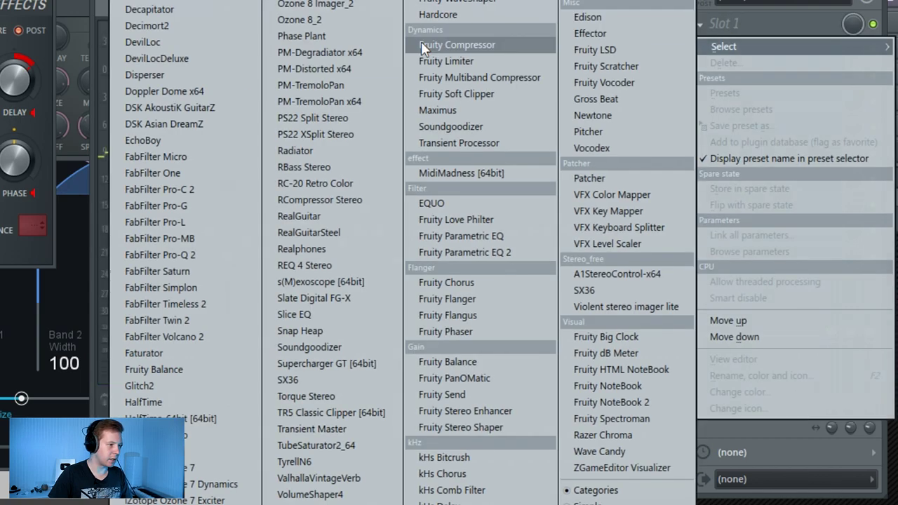
click(211, 435)
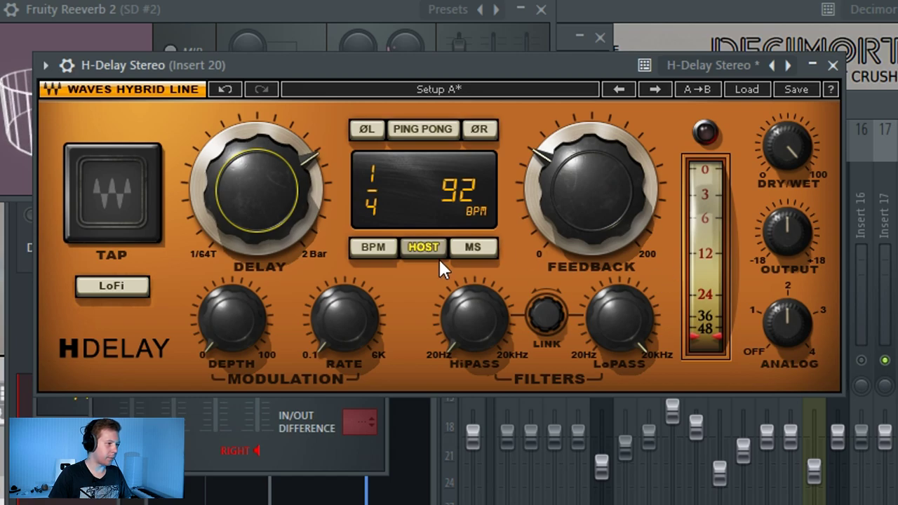
drag(499, 344, 499, 338)
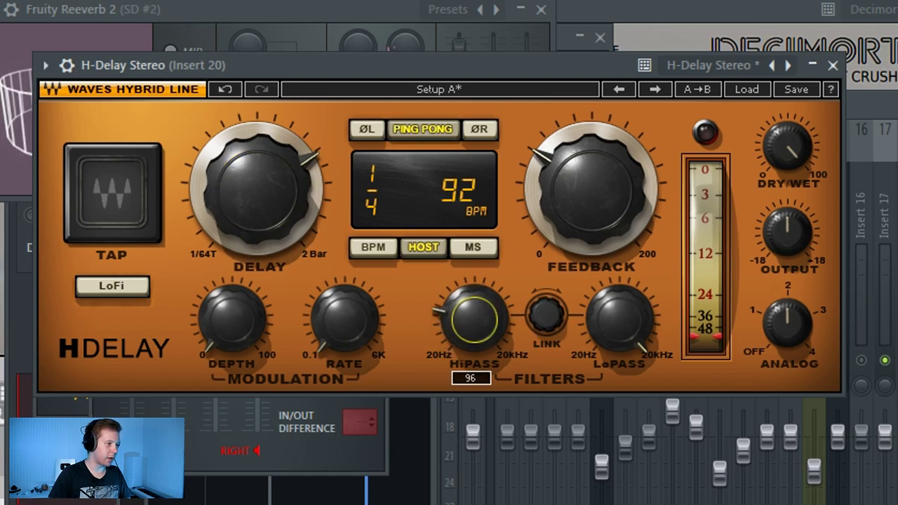
drag(592, 330, 593, 336)
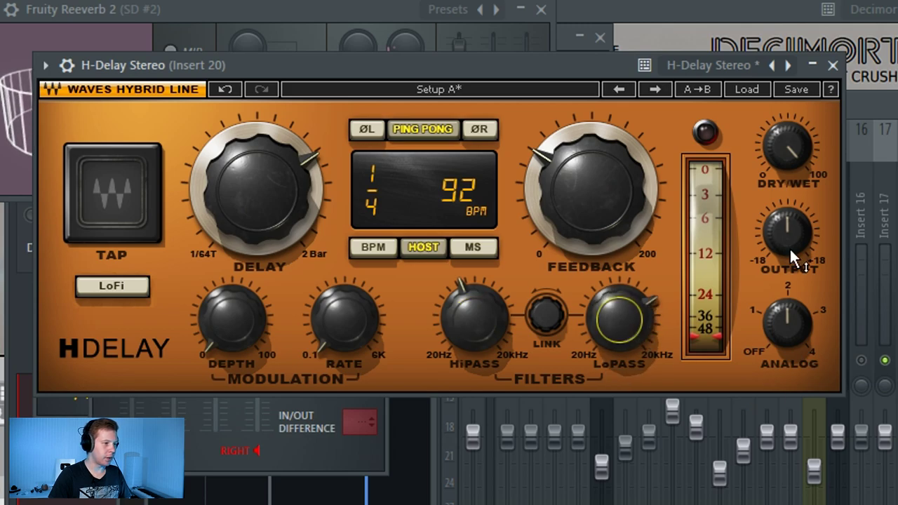
drag(615, 218, 615, 247)
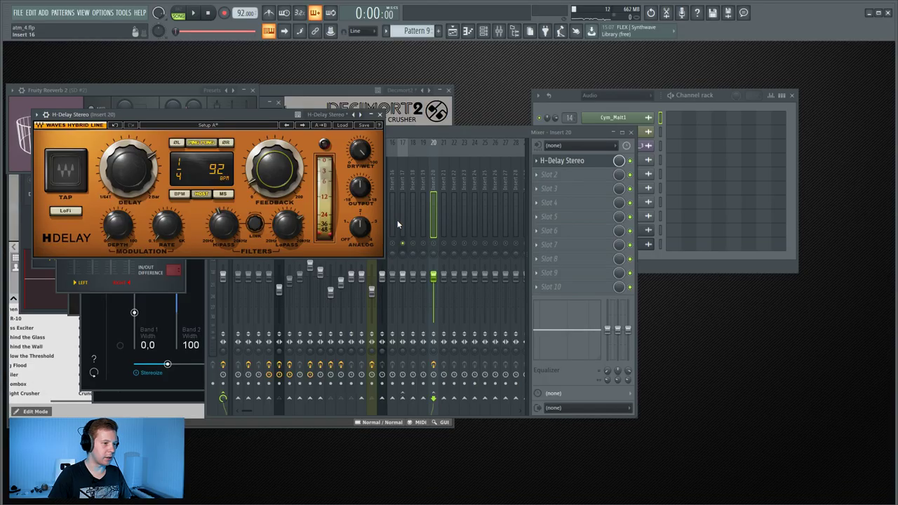
Step: Audition the tracks feeding the delay in isolation and lower the Insert 20 fader
click(441, 252)
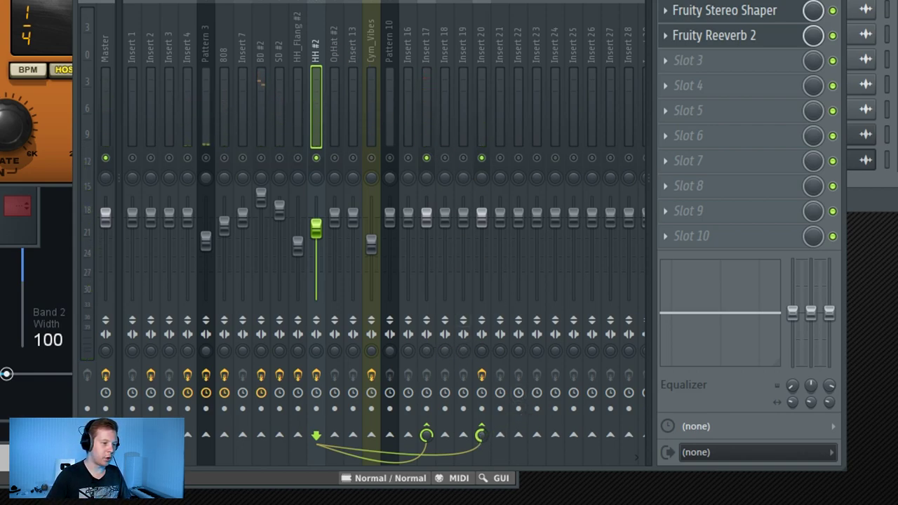
click(366, 42)
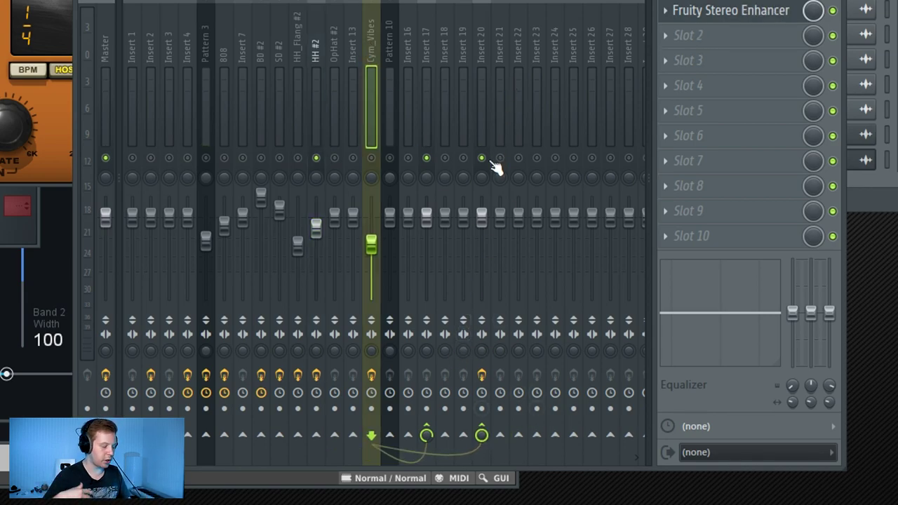
click(481, 44)
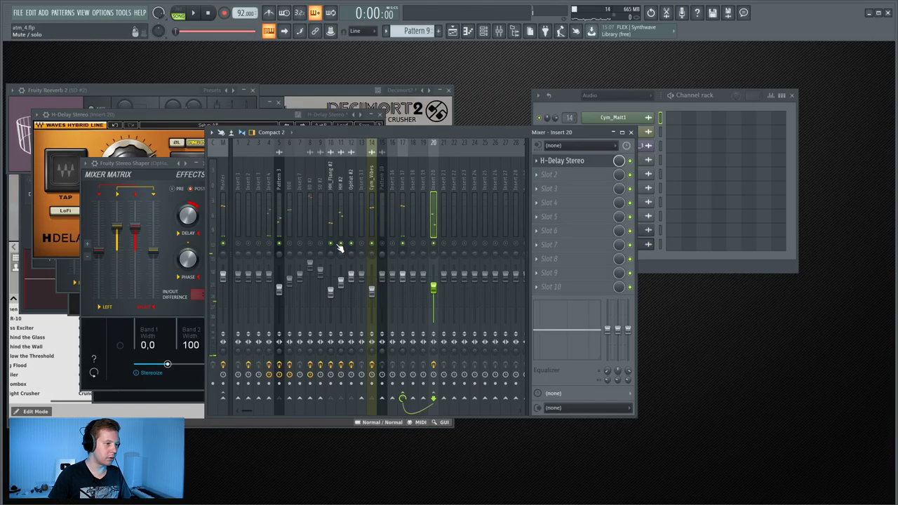
right_click(340, 245)
drag(361, 185, 313, 189)
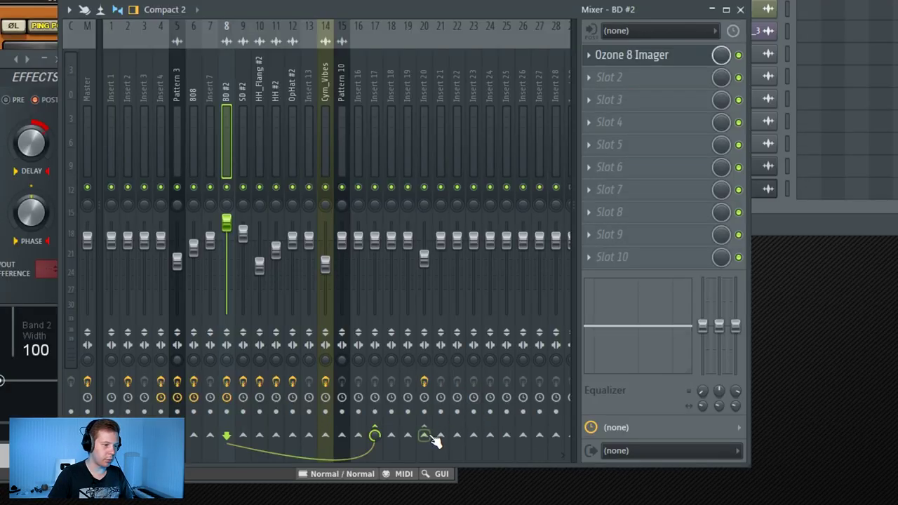
Step: Sidechain BD #2 to Insert 20 and set the Fruity Limiter in slot 2 to compress from BD #2 with adjusted threshold and ratio
right_click(432, 398)
click(457, 427)
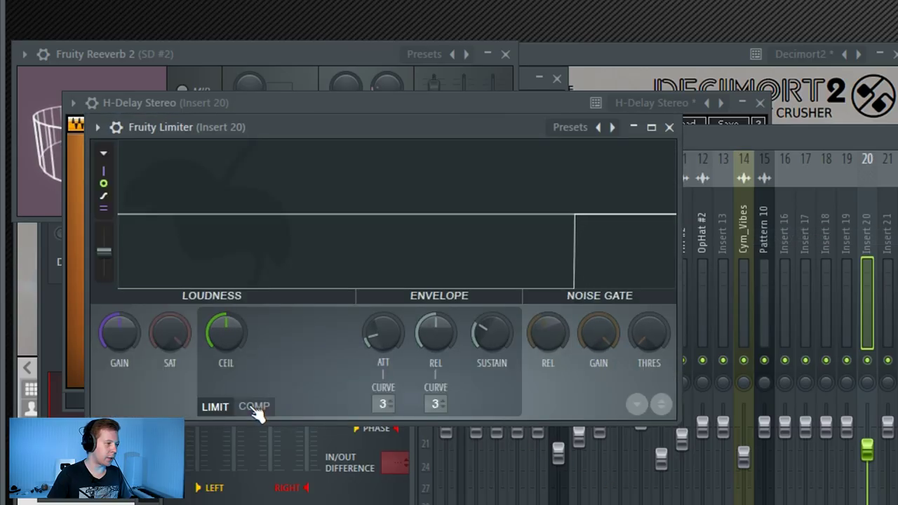
click(254, 407)
click(447, 411)
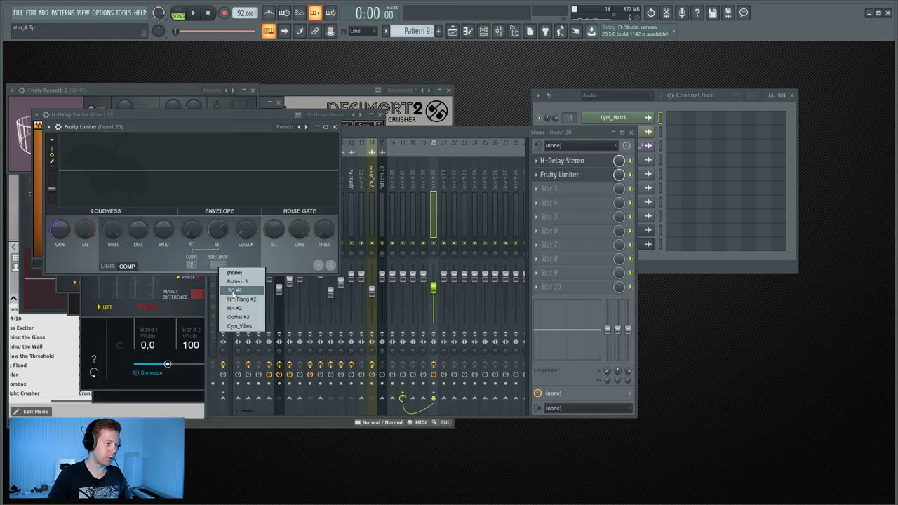
click(234, 291)
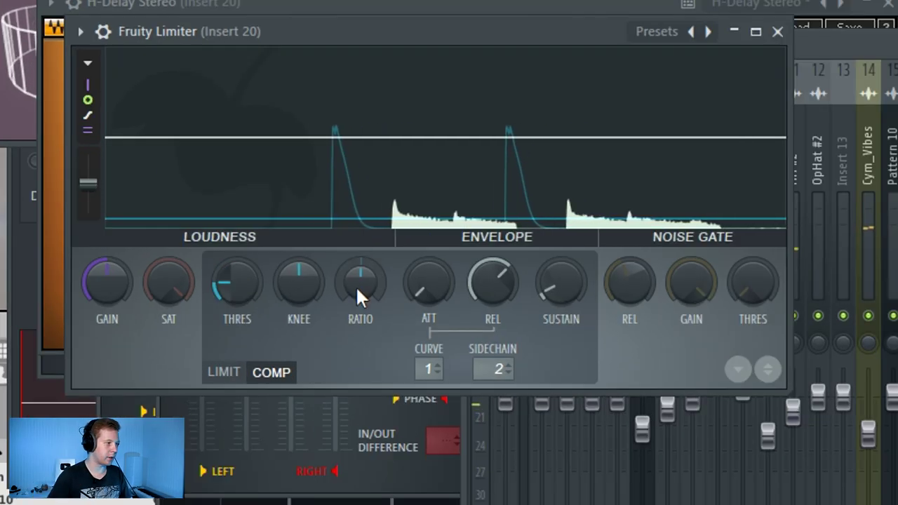
drag(323, 272, 356, 267)
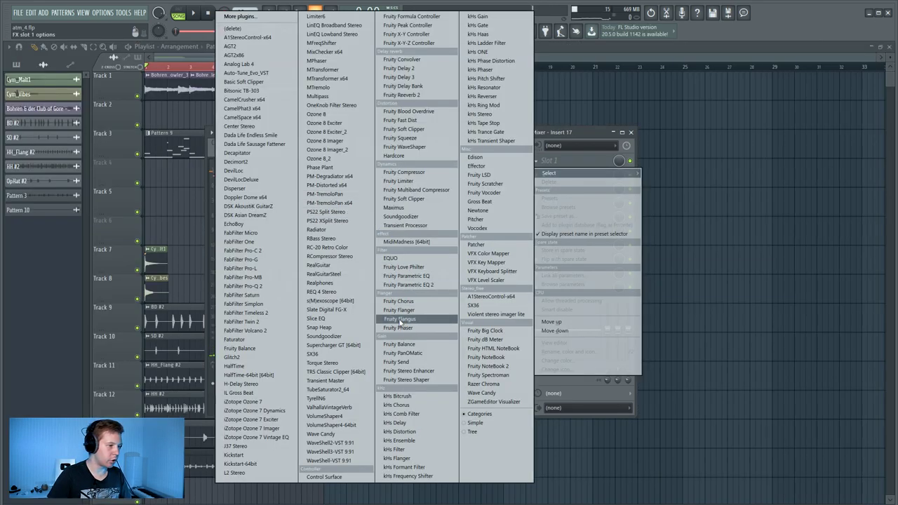
Step: Add Fruity Balance to slot 1 of Insert 17 and set its Volume to 1.0 dB
click(263, 349)
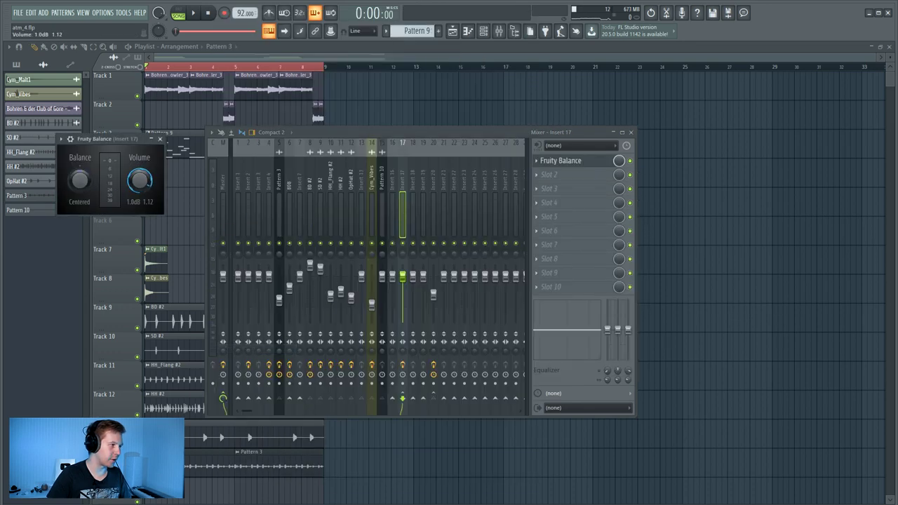
Step: Fine-tune the Fruity Balance volume on Insert 17 and play the mix to hear it
drag(142, 187, 141, 181)
key(space)
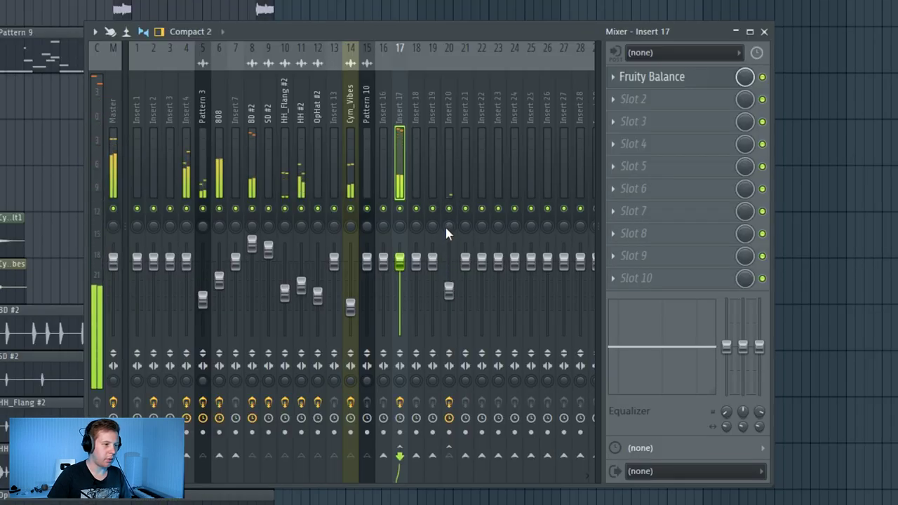
Step: Add Fruity Parametric EQ 2 to slot 3 of Insert 20, load the 20Hz + 18kHz cut preset and raise the low cut to about 100 Hz
click(430, 254)
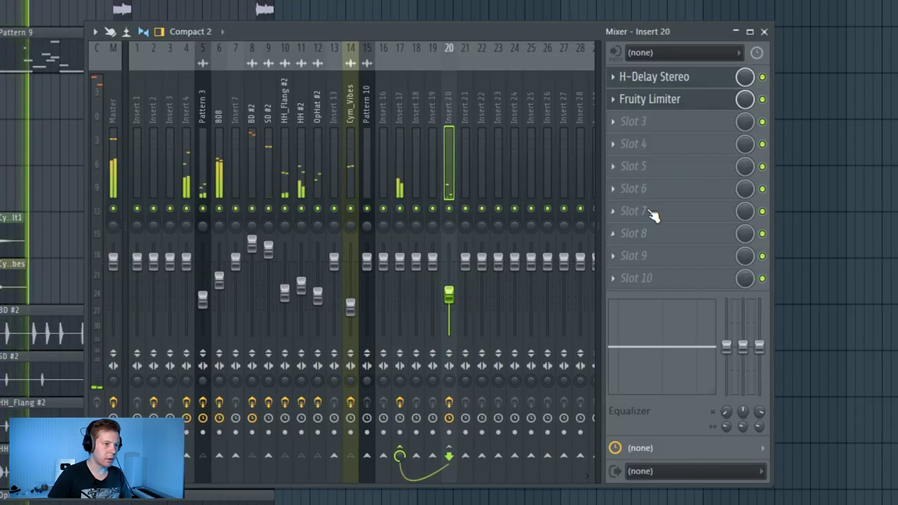
click(630, 124)
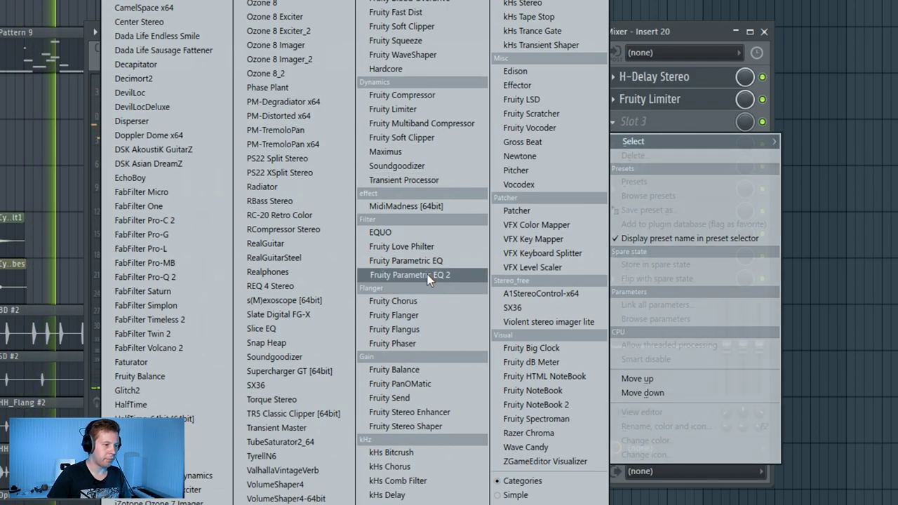
click(429, 275)
click(273, 42)
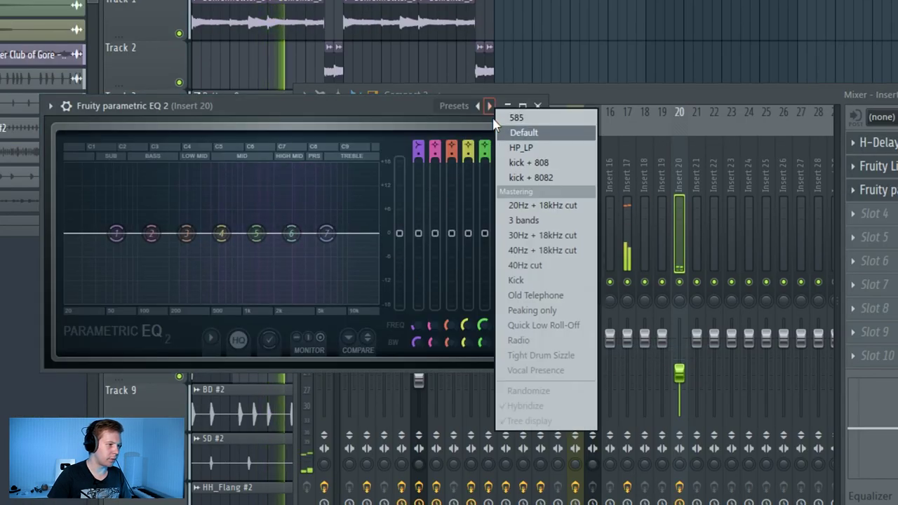
click(531, 205)
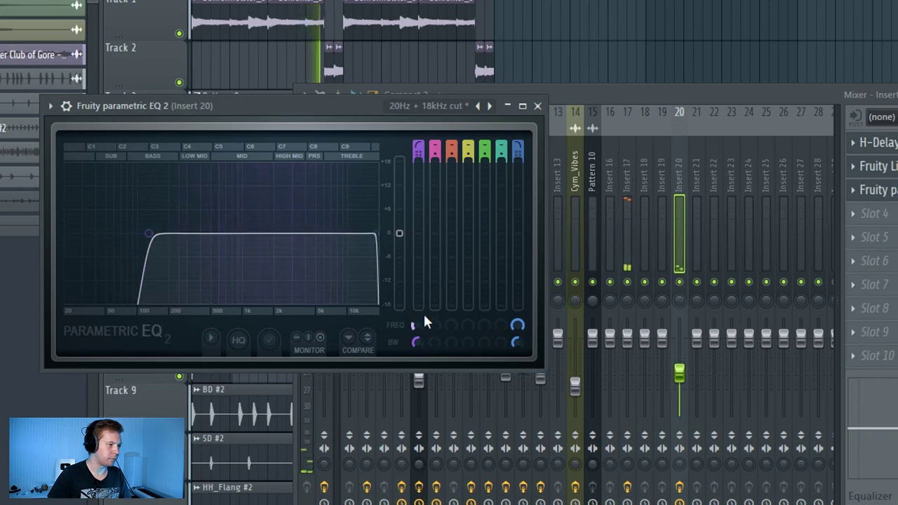
click(537, 105)
Step: Normalize the BD_2.wav kick sample in its channel settings and play back the arrangement
drag(403, 477, 512, 107)
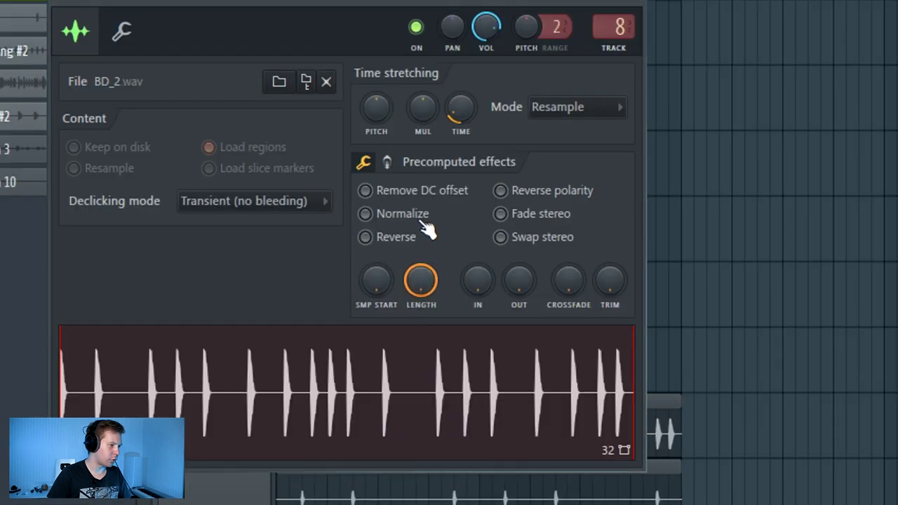
click(421, 221)
key(Escape)
key(space)
key(space)
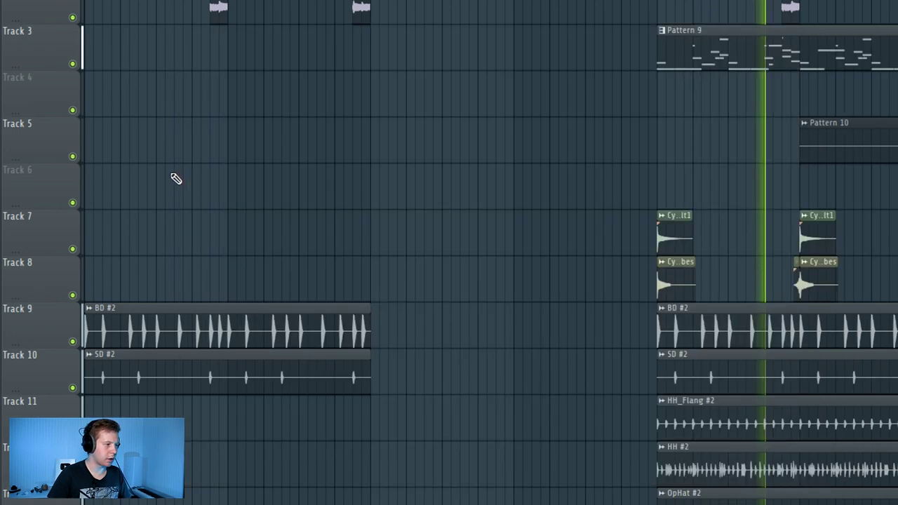
Step: Enable and open the HalfTime effect in slot 6 of the Pattern 3 mixer track
key(F9)
key(F9)
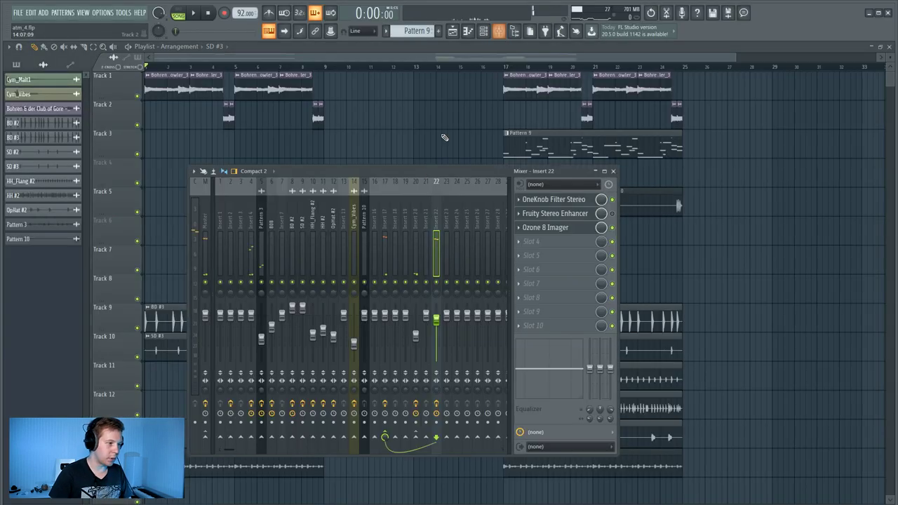
click(261, 220)
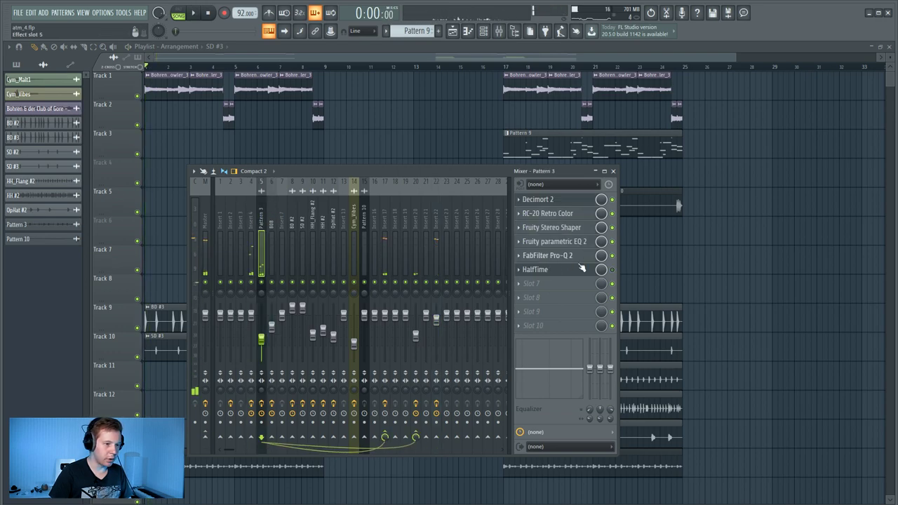
click(567, 272)
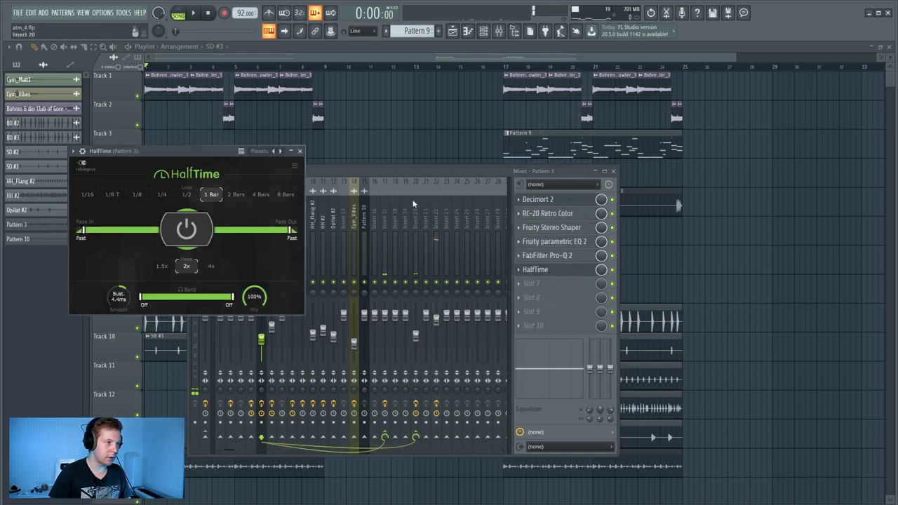
Step: Tweak HalfTime's Mix to 68% and create an automation clip for that parameter
key(F12)
key(ctrl+a)
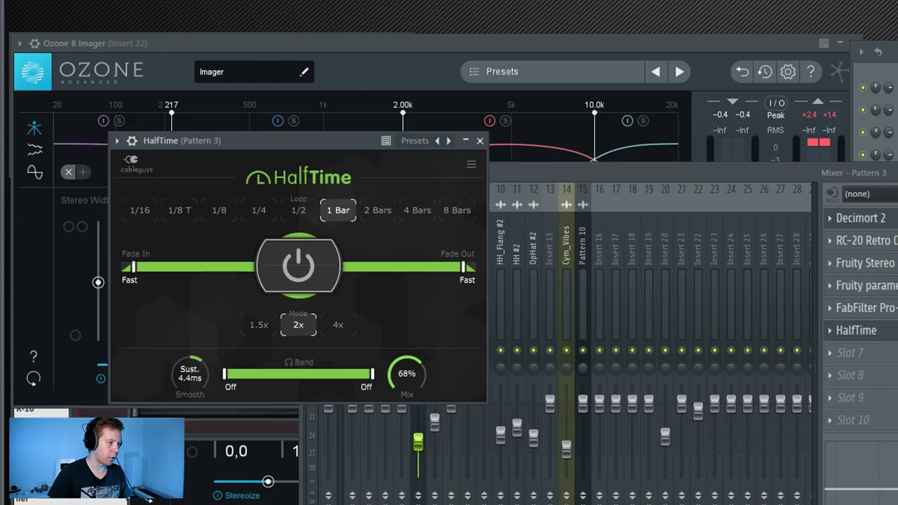
right_click(330, 31)
click(368, 80)
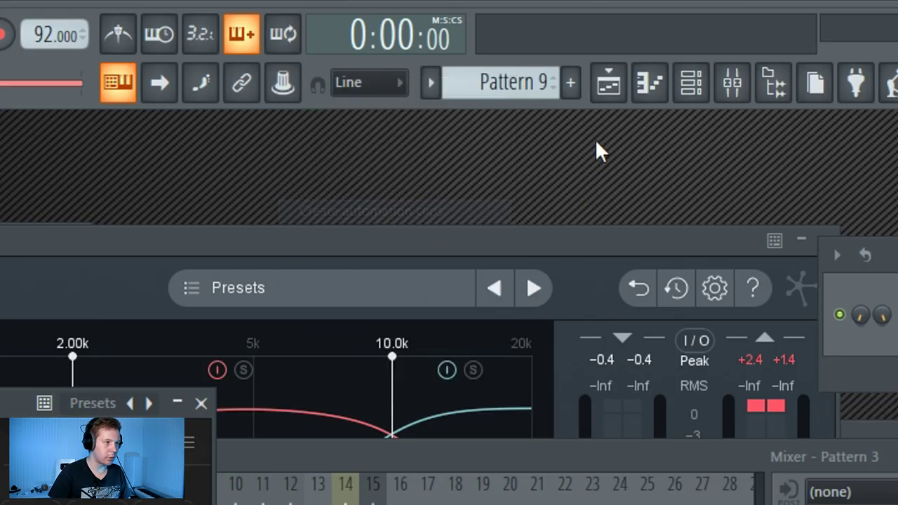
Step: Shape the HalfTime Mix automation on Track 4 so it falls to zero at bar 9 and stays there
click(453, 31)
click(238, 230)
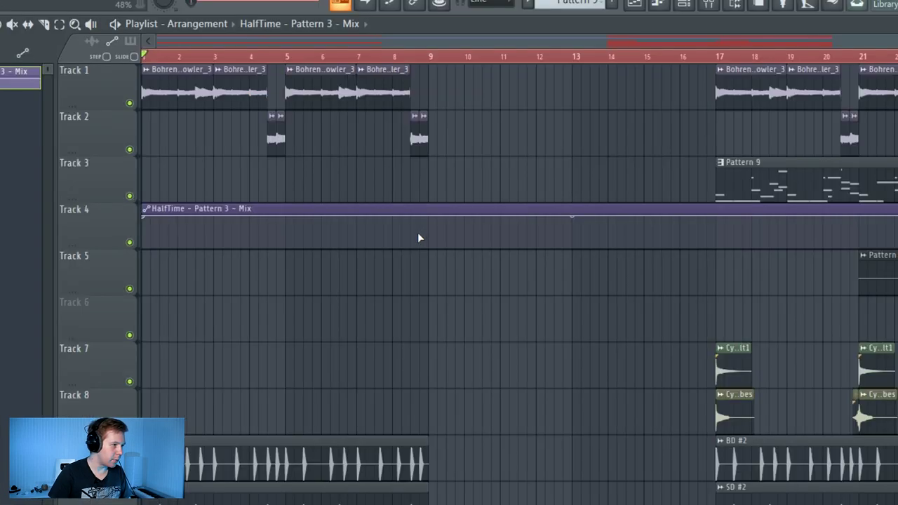
drag(431, 218, 431, 257)
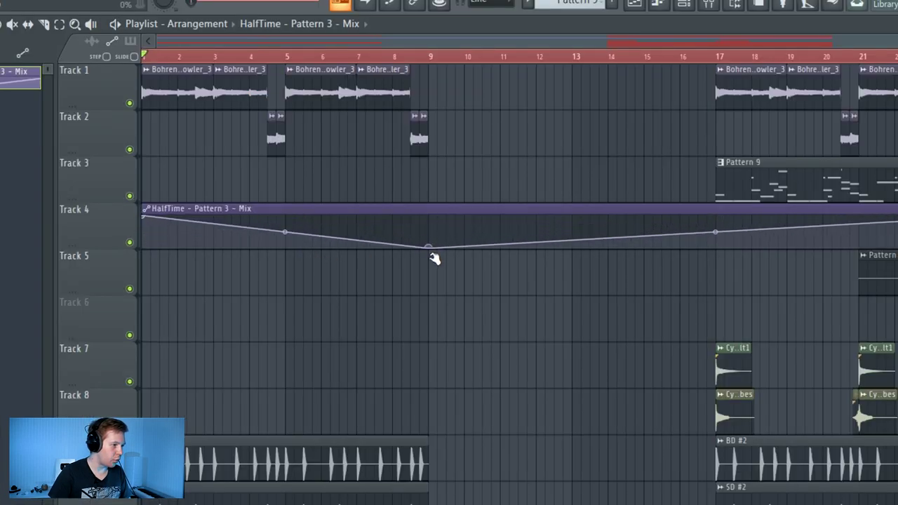
drag(681, 167, 684, 188)
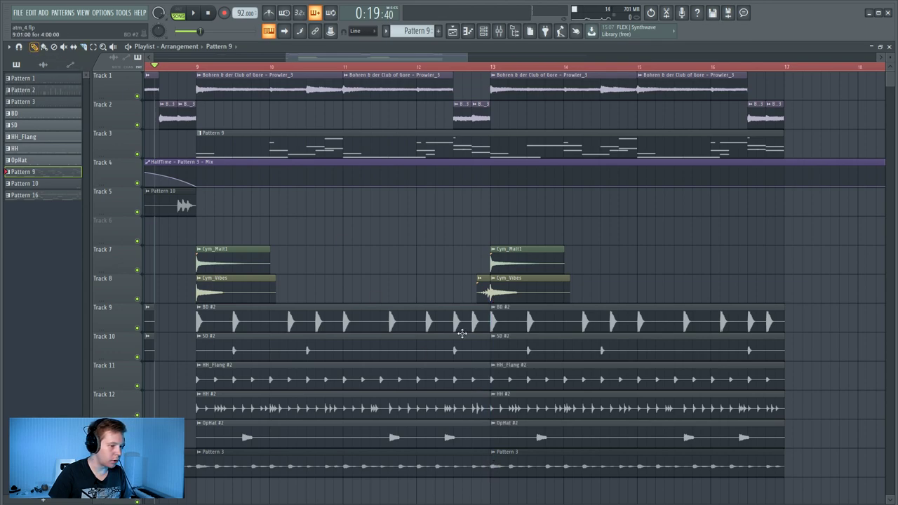
Step: Trim the bar 9 drum clips on Tracks 9 to 13 to end about a quarter bar before bar 13, and play the arrangement
scroll(425, 319, down, 3)
drag(197, 228, 472, 346)
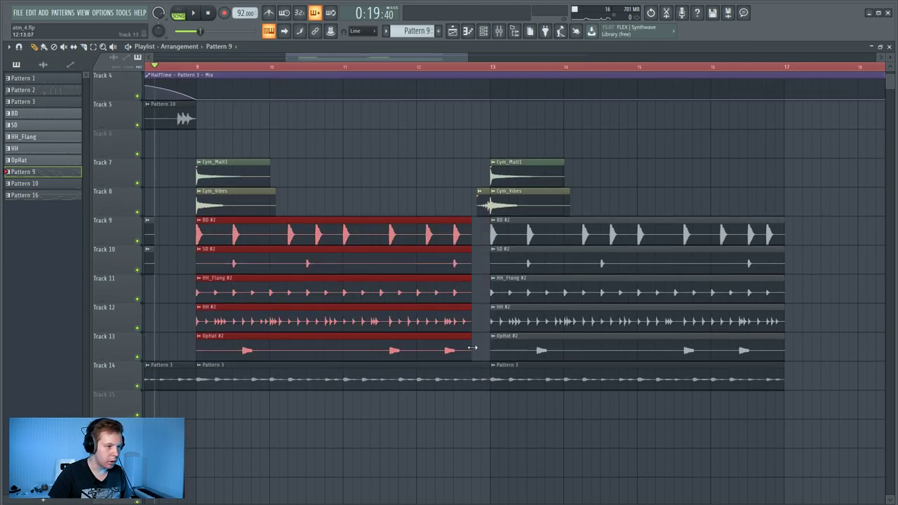
key(ctrl+d)
key(space)
click(455, 75)
click(454, 67)
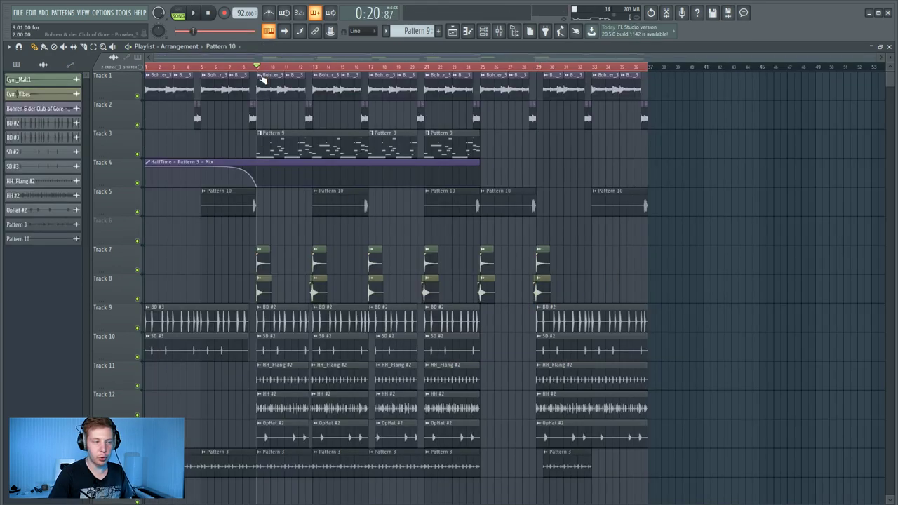
Step: Load the Analog Dynamics preset in the Dynamics module of Ozone 8 on the Master
click(889, 47)
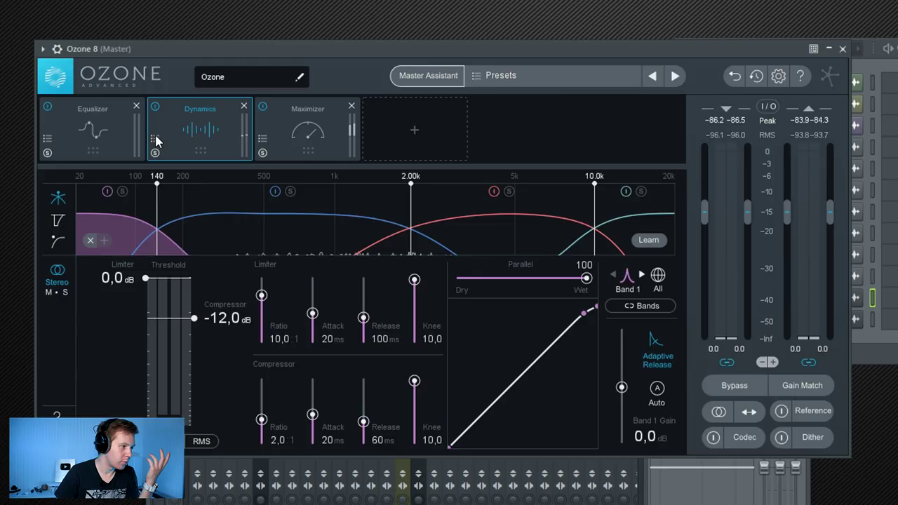
click(120, 185)
click(303, 249)
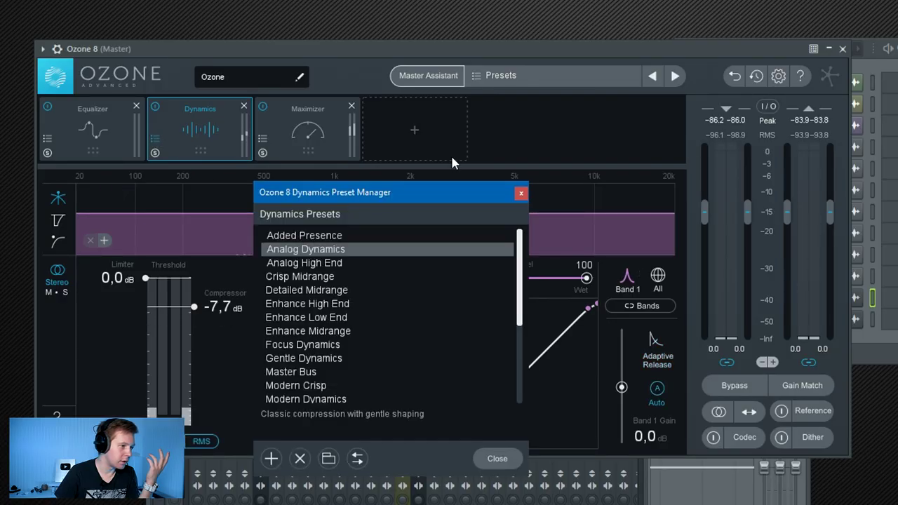
Step: Add an Imager module to the Ozone 8 chain and open its presets
click(435, 147)
click(169, 394)
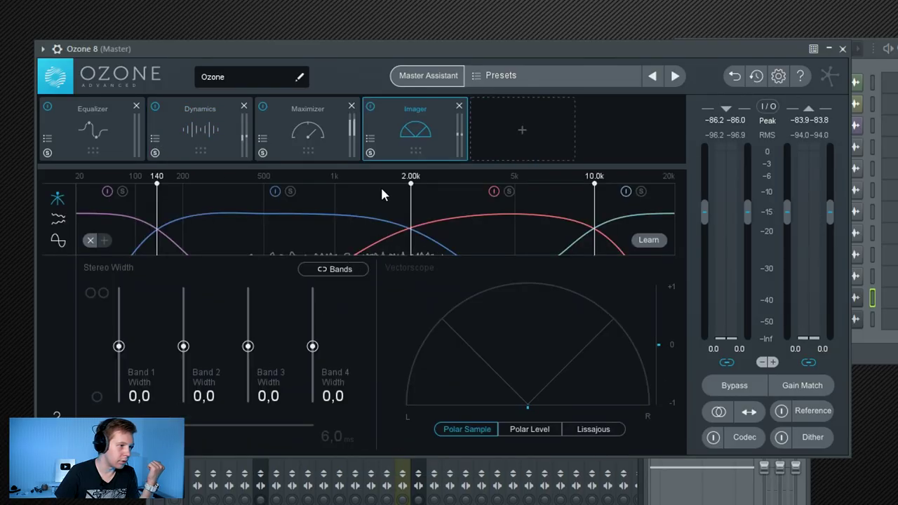
click(371, 140)
Step: Add an Exciter module to the Ozone 8 chain and load the Gentle High End preset
click(522, 131)
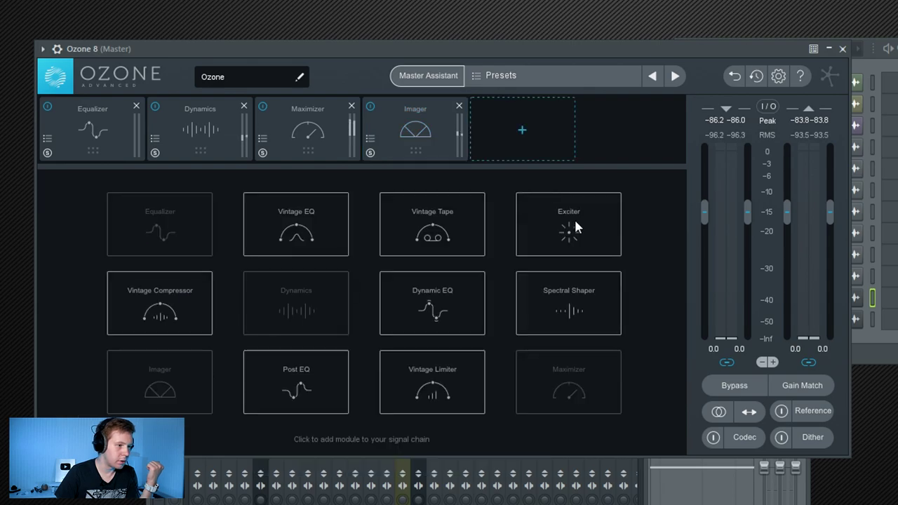
click(574, 236)
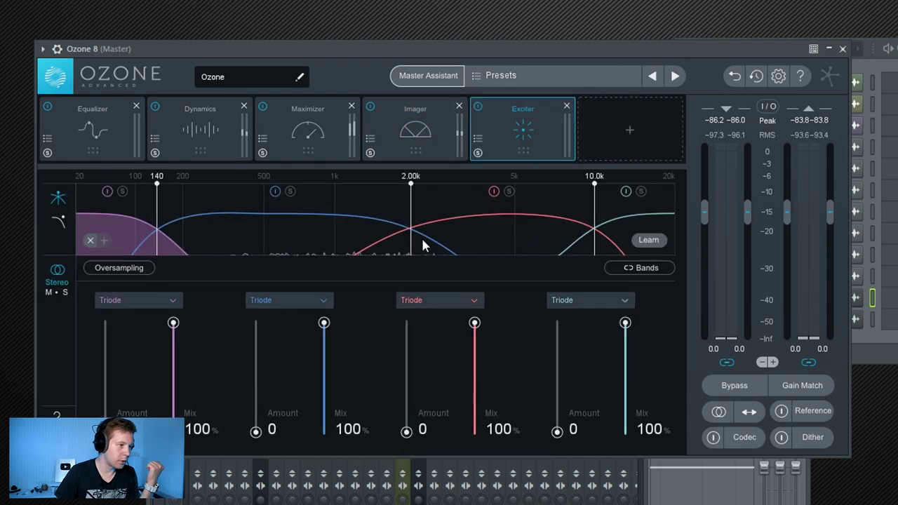
click(477, 139)
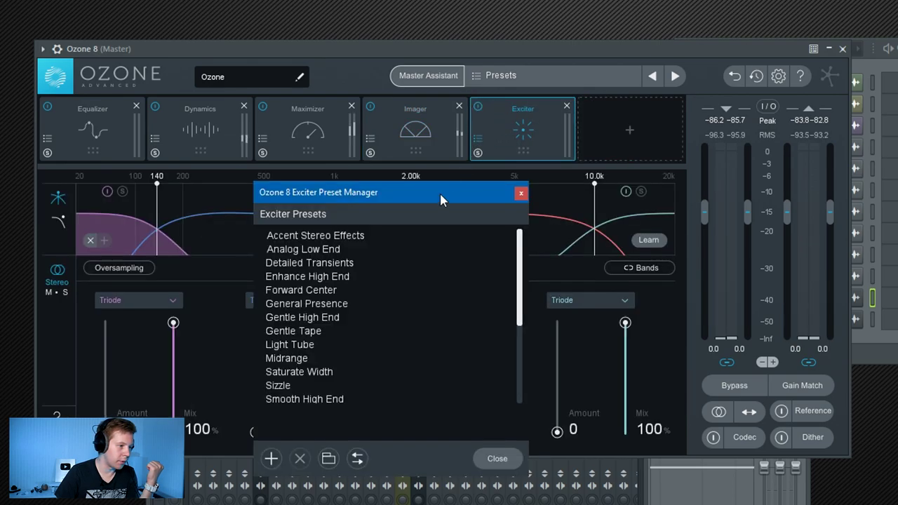
click(314, 320)
Step: Add a Dynamic EQ module to the Ozone 8 chain, remove the Equalizer module and open the Dynamic EQ presets
click(630, 131)
click(431, 303)
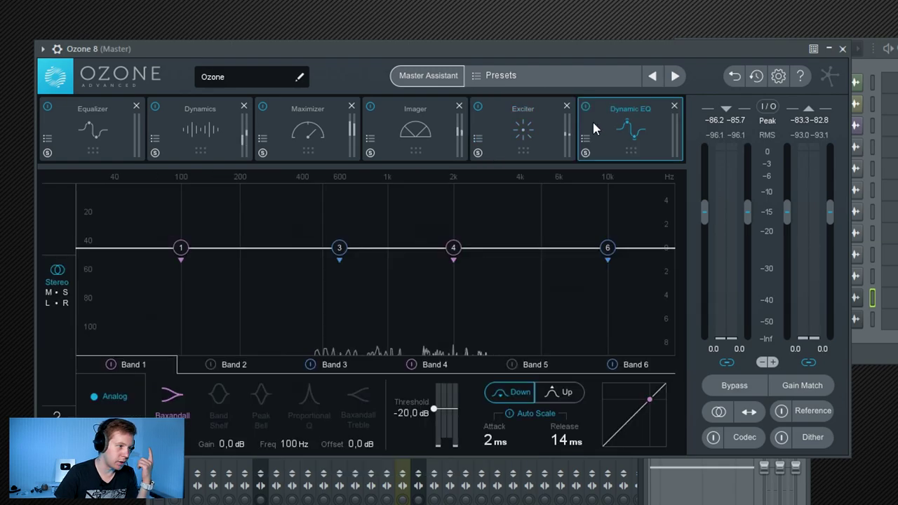
click(136, 106)
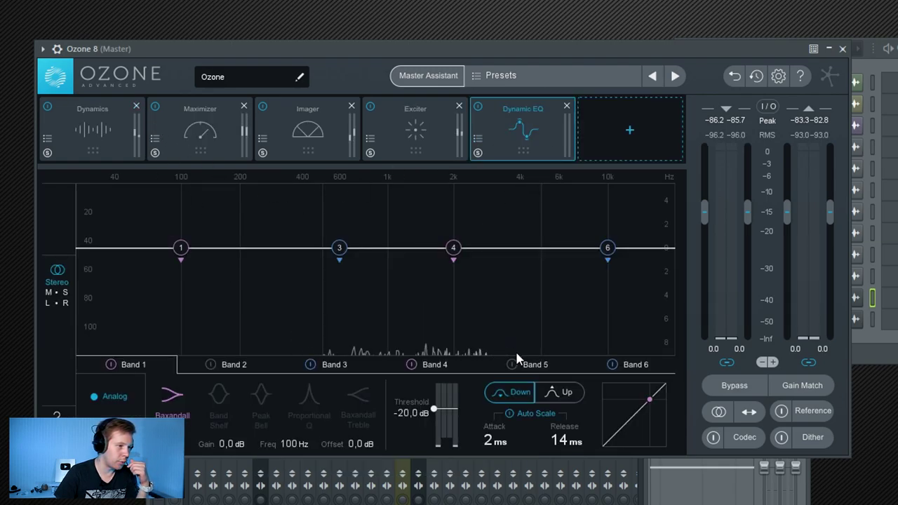
click(478, 139)
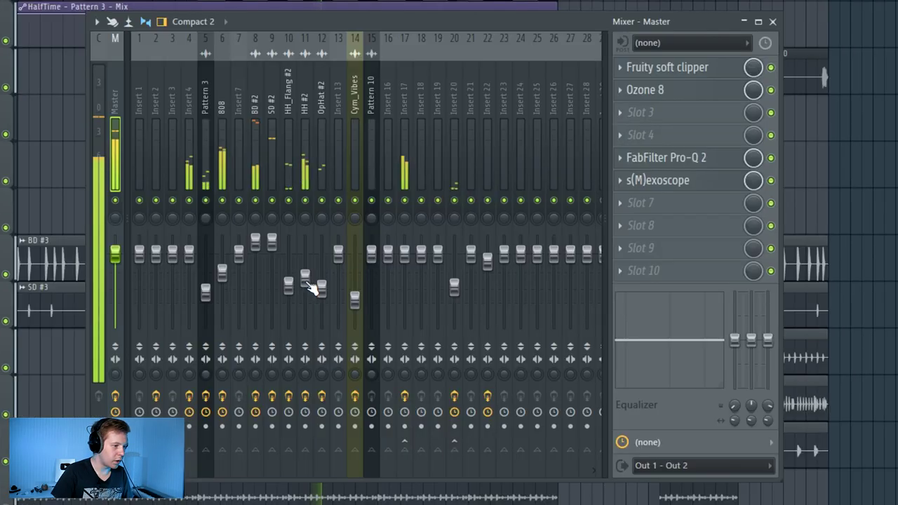
Step: Lower the HH #2 mixer fader slightly while the track plays
click(305, 282)
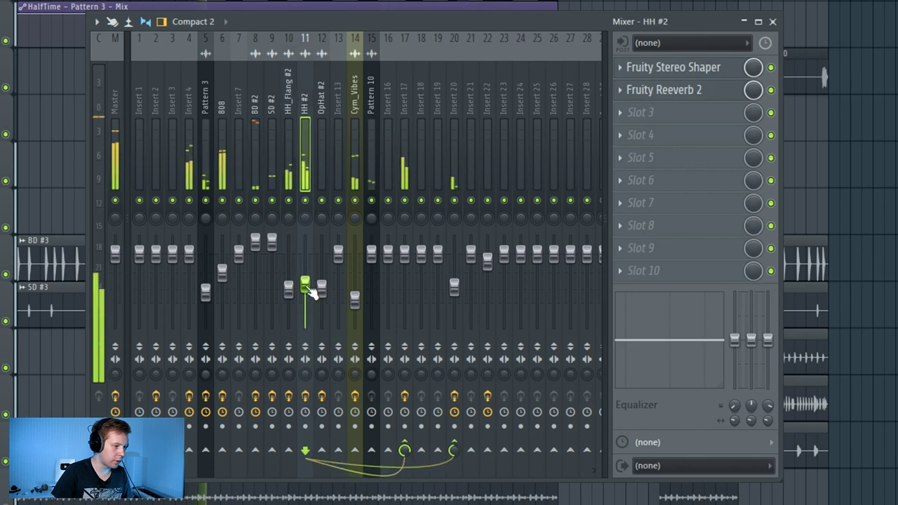